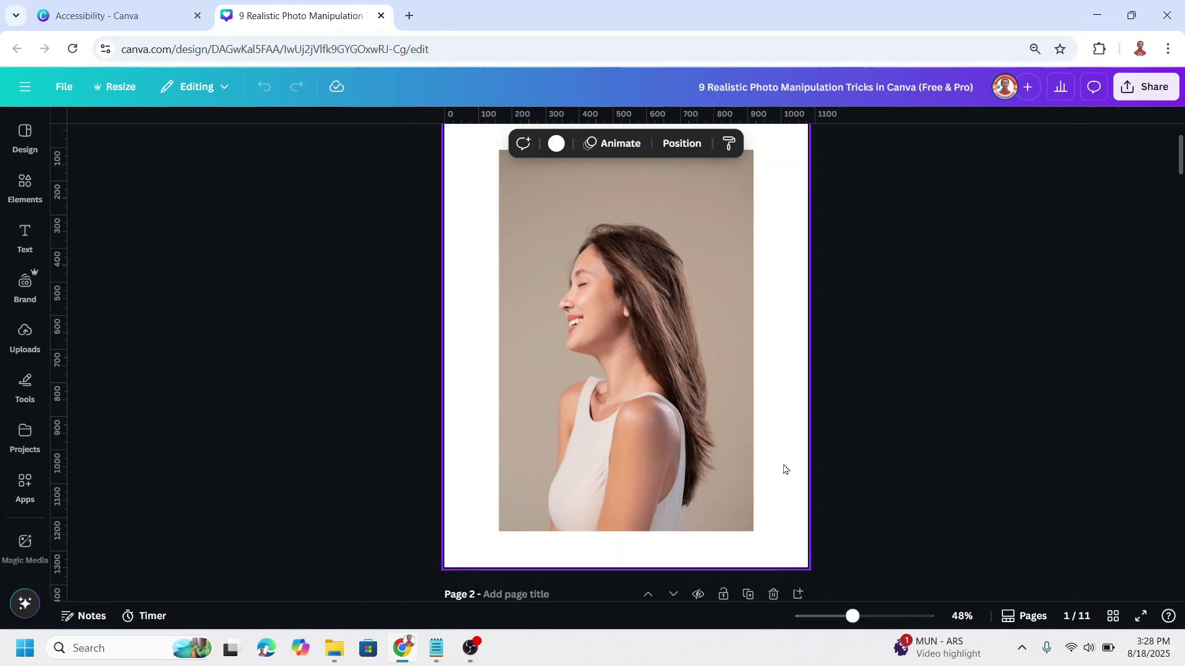
Step: Duplicate the woman's photo on page 1 and shift the copy to the right of the original
left_click(635, 343)
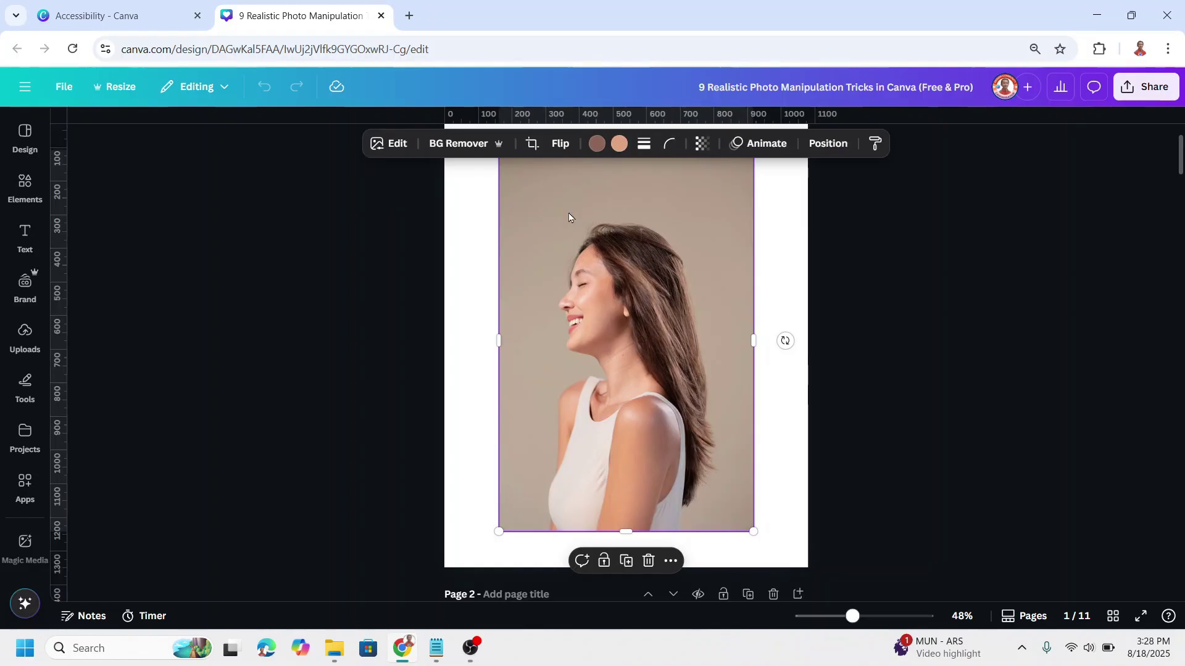
left_click(627, 563)
left_click_drag(659, 405, 723, 410)
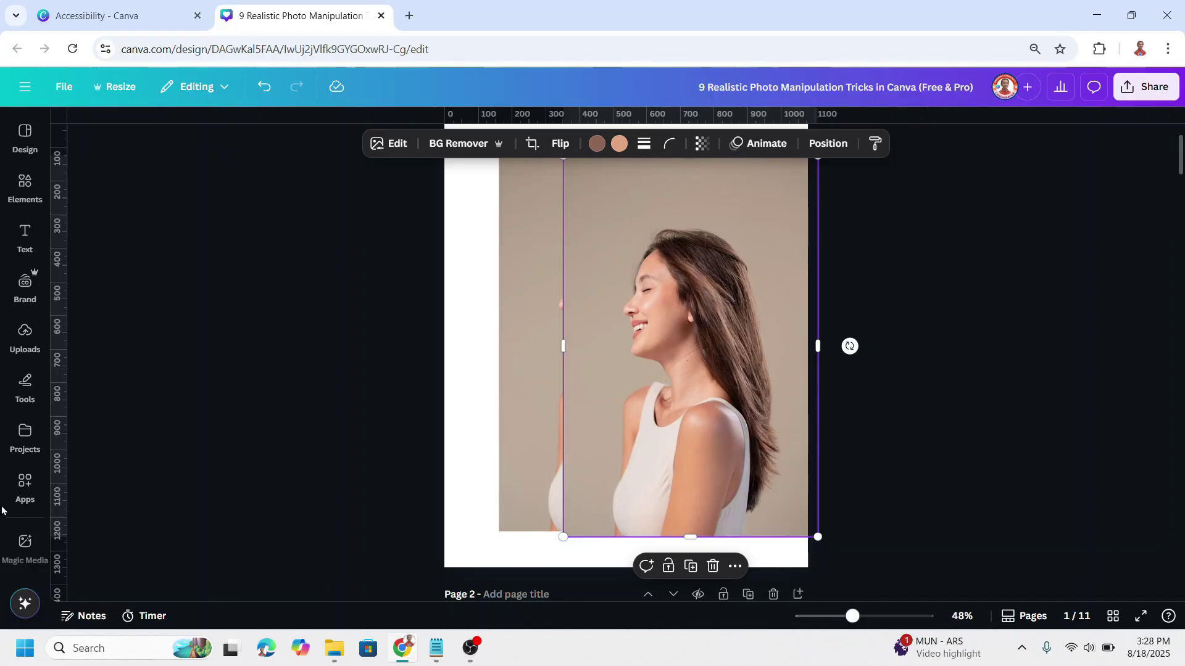
Step: Find the Background Cleaner app by searching for "cleaner" and erase the background of the duplicated photo
left_click(25, 487)
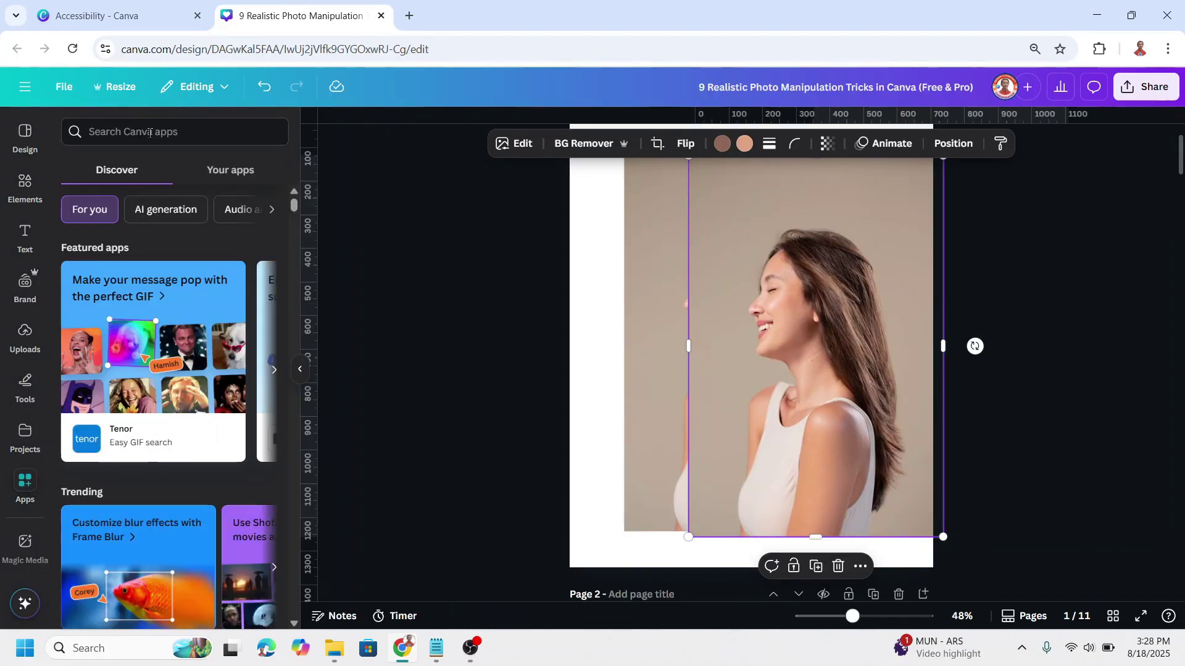
type("dleaner")
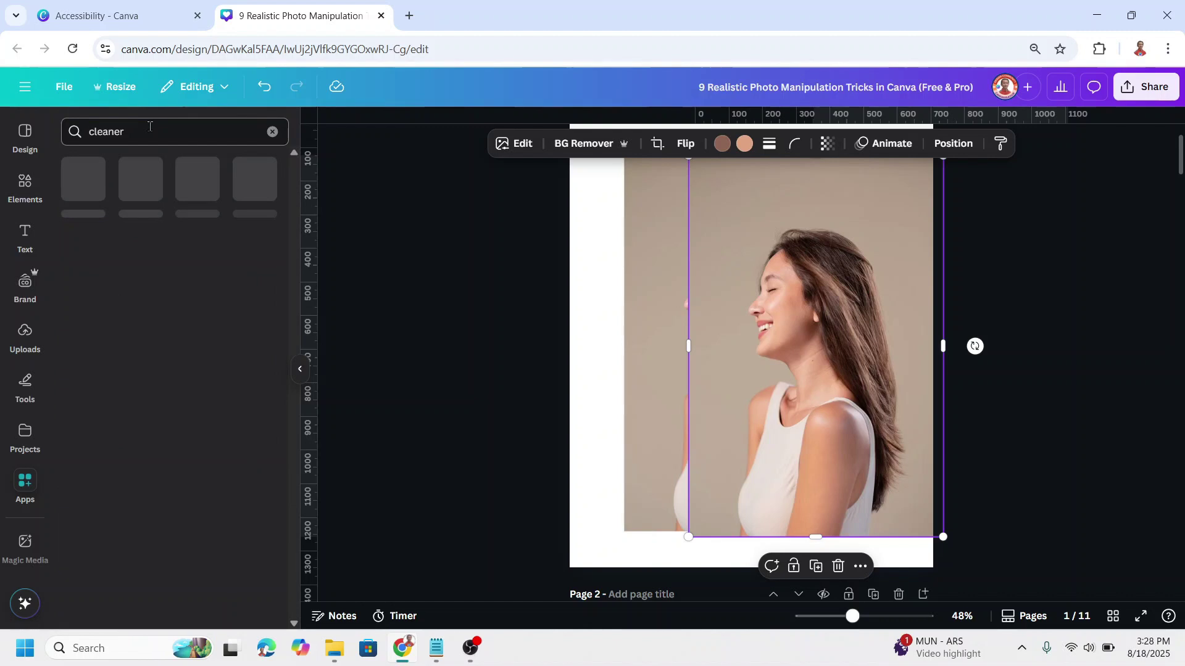
left_click(76, 188)
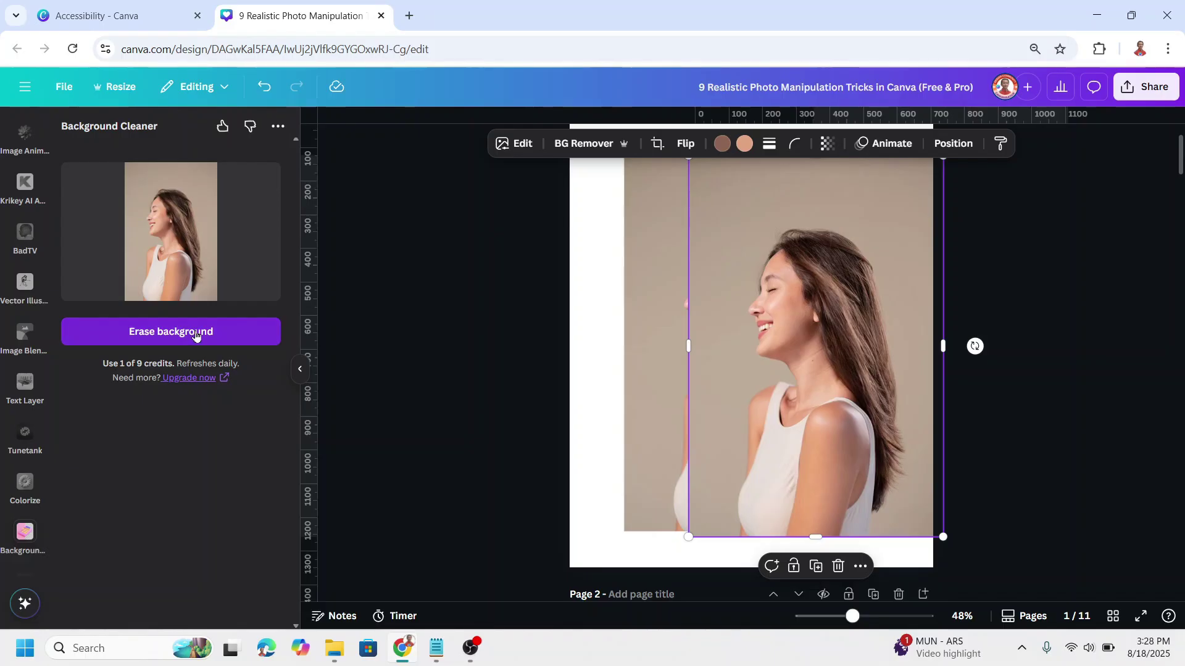
left_click(193, 336)
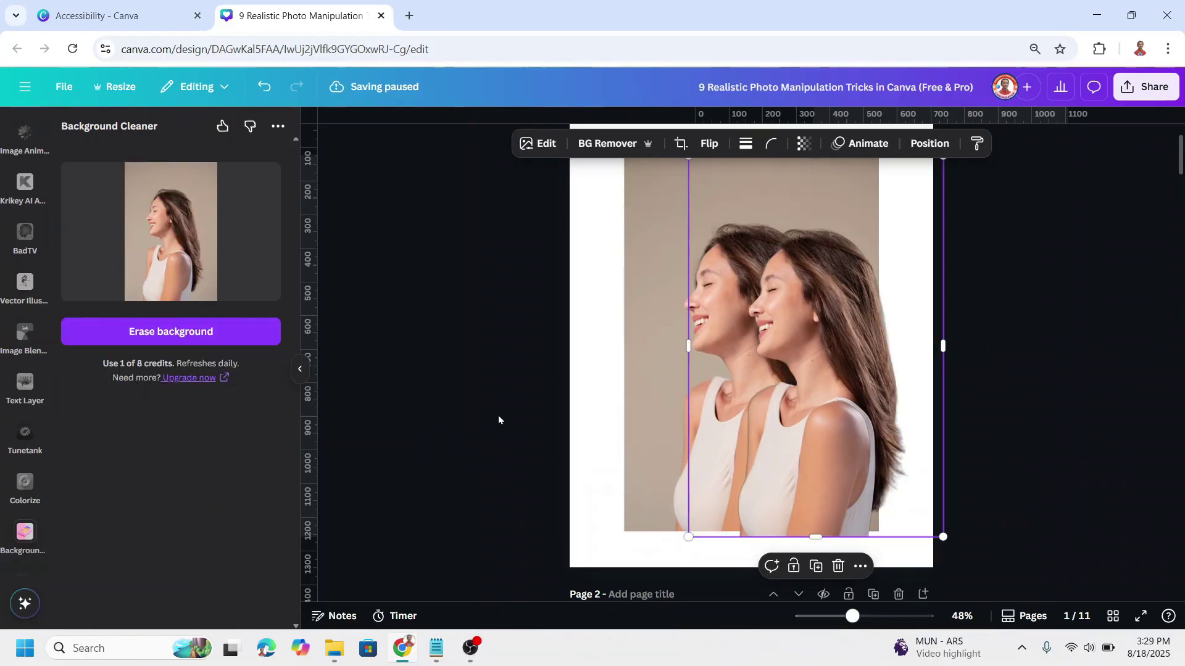
Step: Align the cutout over the woman in the original photo and place a duplicate of it off to the right
left_click_drag(797, 439, 742, 426)
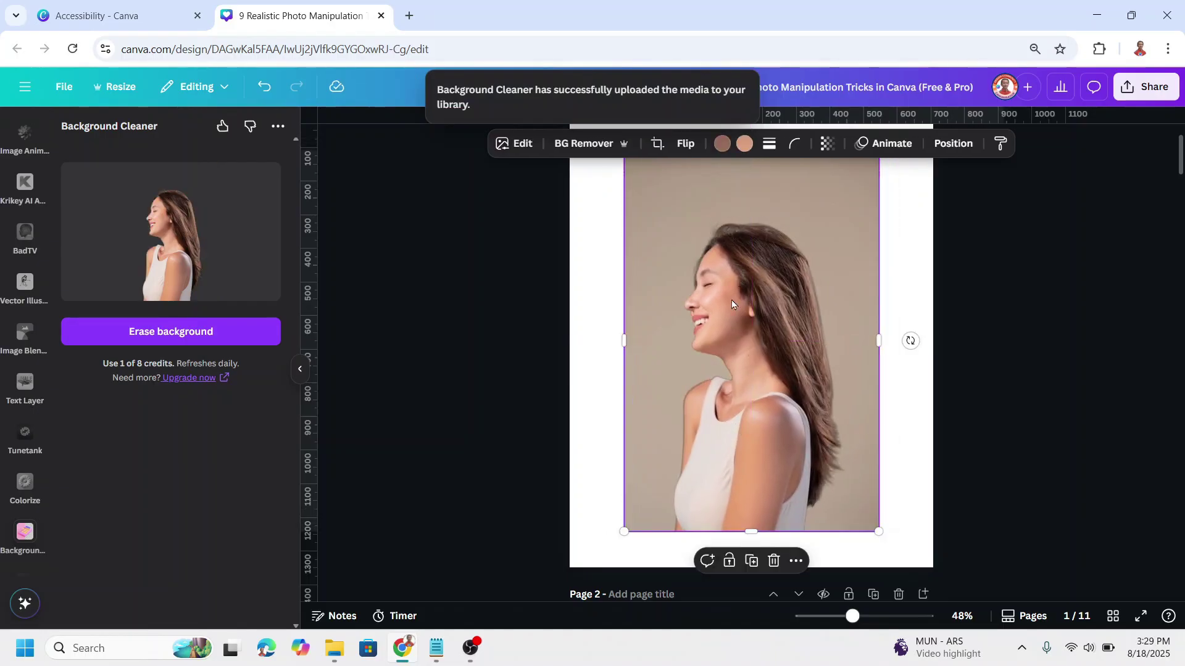
left_click(751, 561)
left_click_drag(768, 507, 897, 429)
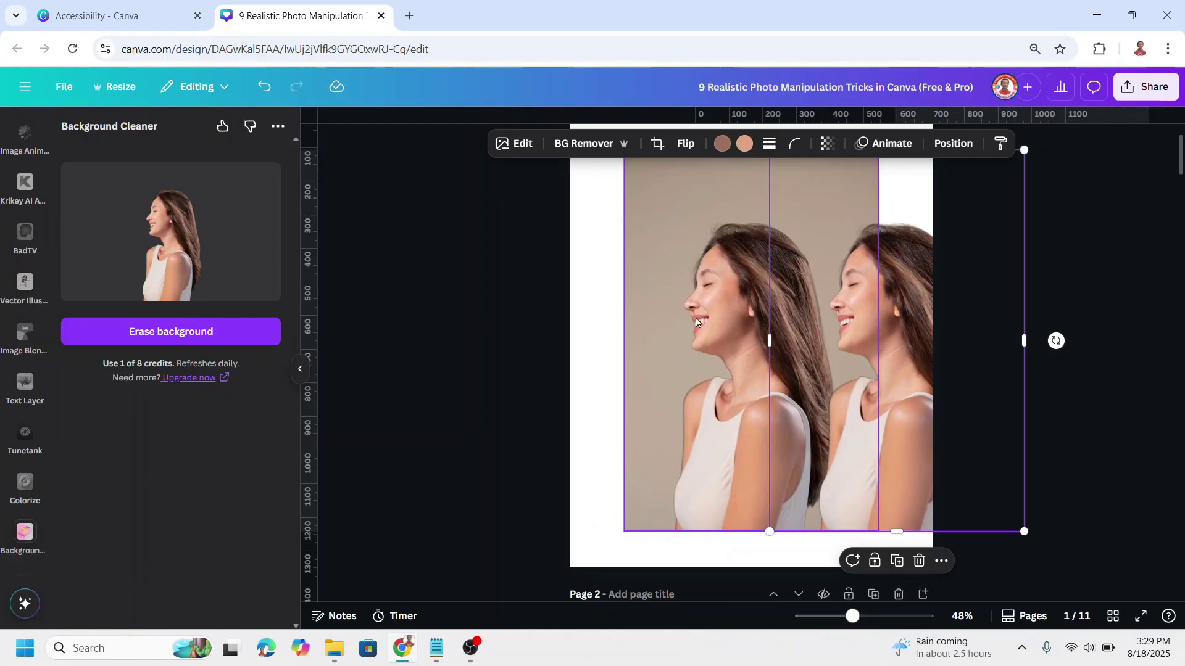
Step: Apply a custom Duotone effect with black highlights and black shadows to the cutout lying over the original photo
left_click(714, 307)
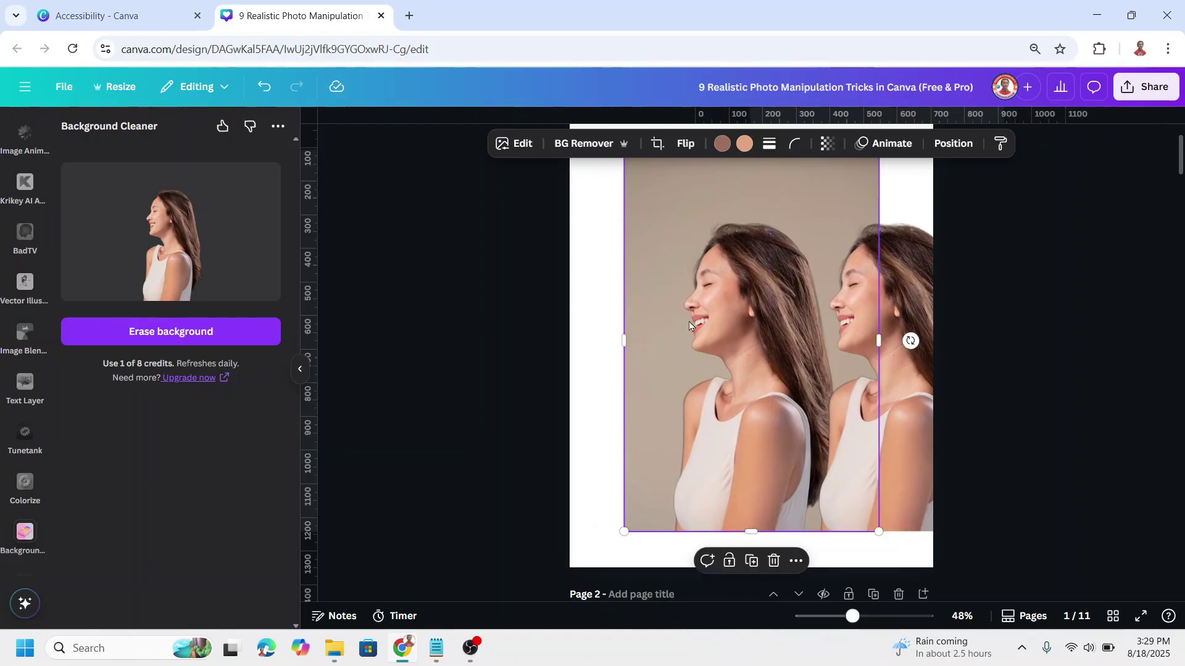
left_click(517, 143)
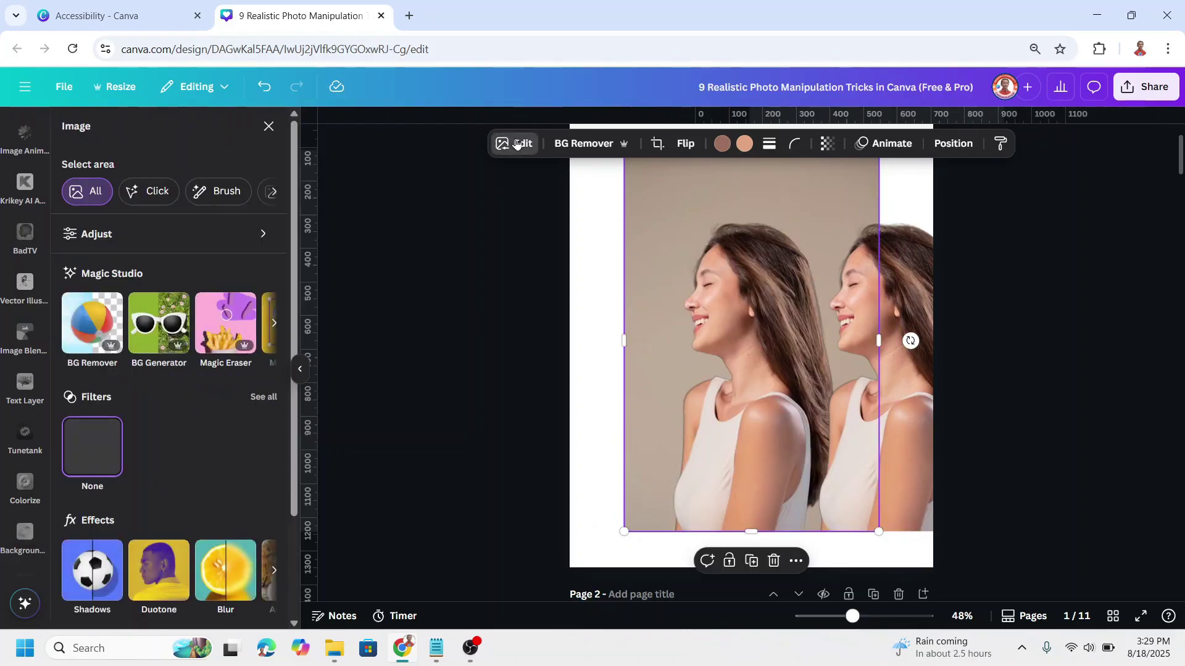
left_click(155, 586)
left_click(97, 284)
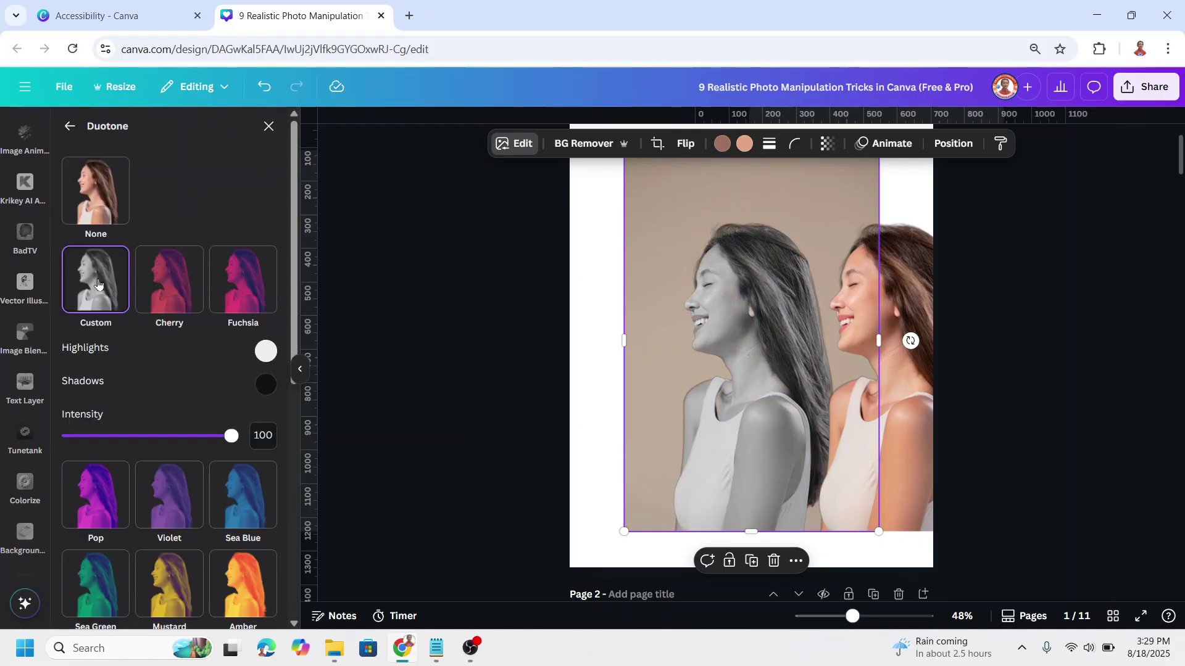
left_click(267, 356)
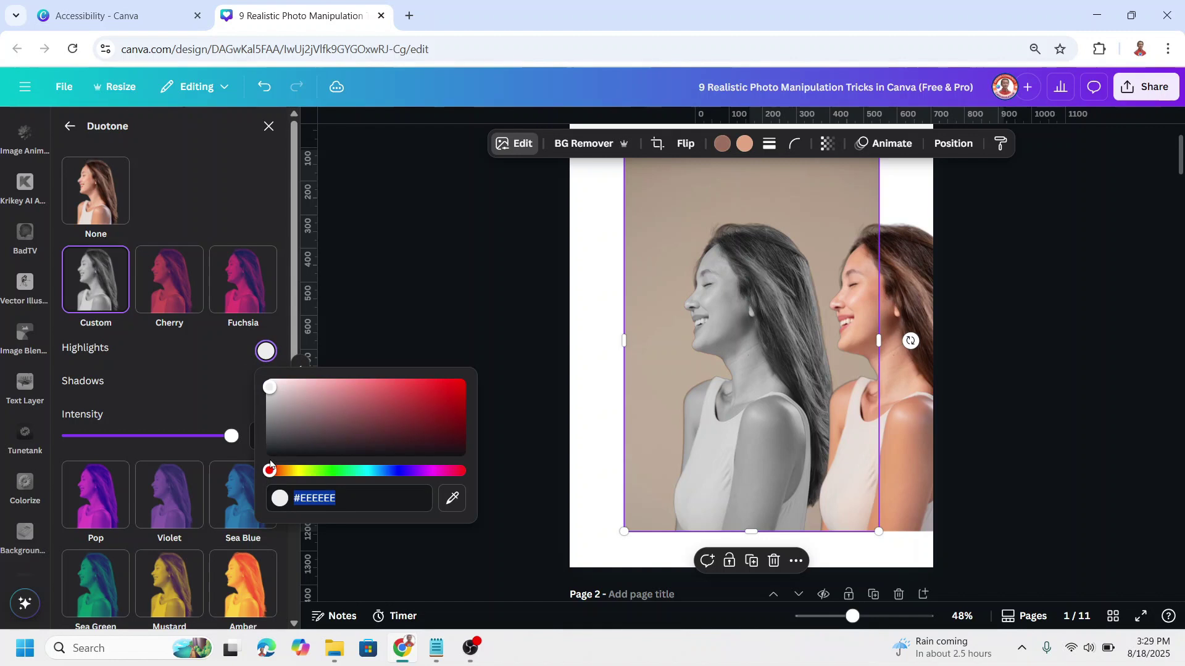
left_click_drag(287, 458, 266, 475)
left_click(217, 379)
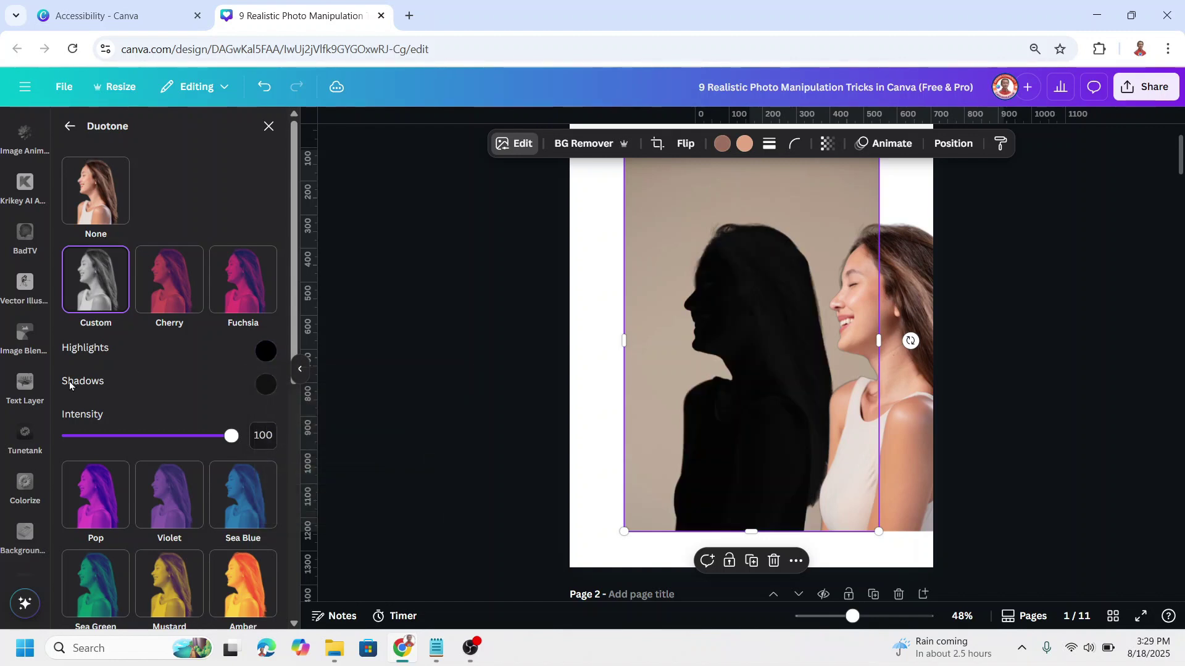
left_click(267, 386)
left_click(270, 485)
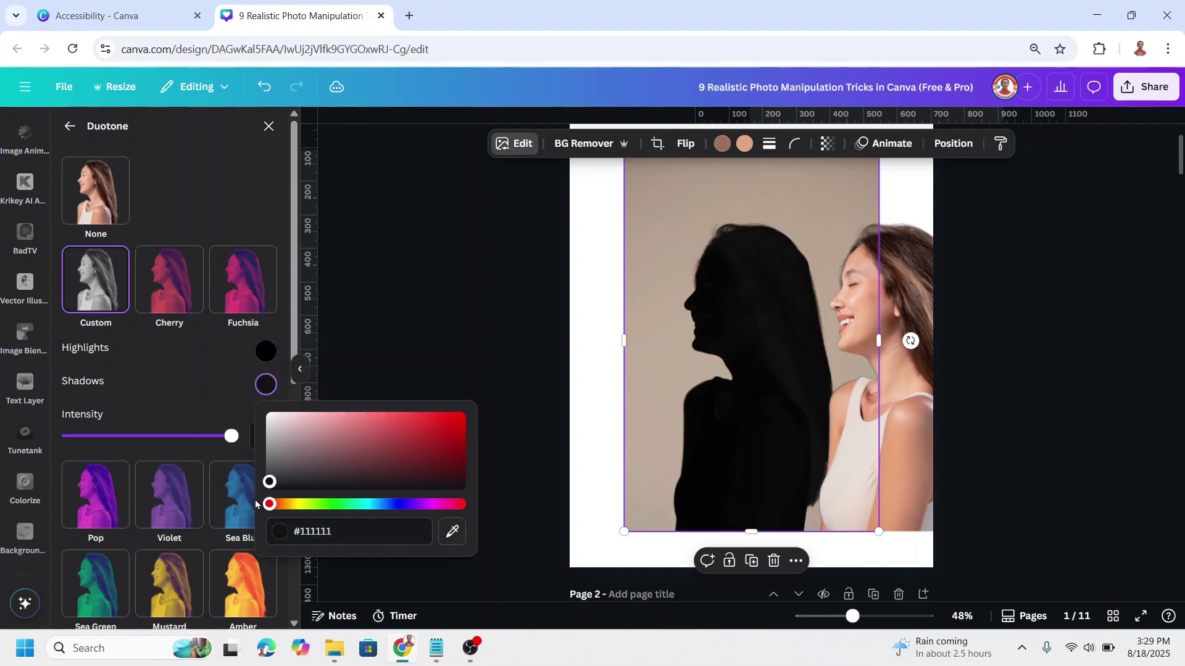
left_click(224, 368)
Step: Blur the whole black silhouette at an intensity of 50
left_click(69, 127)
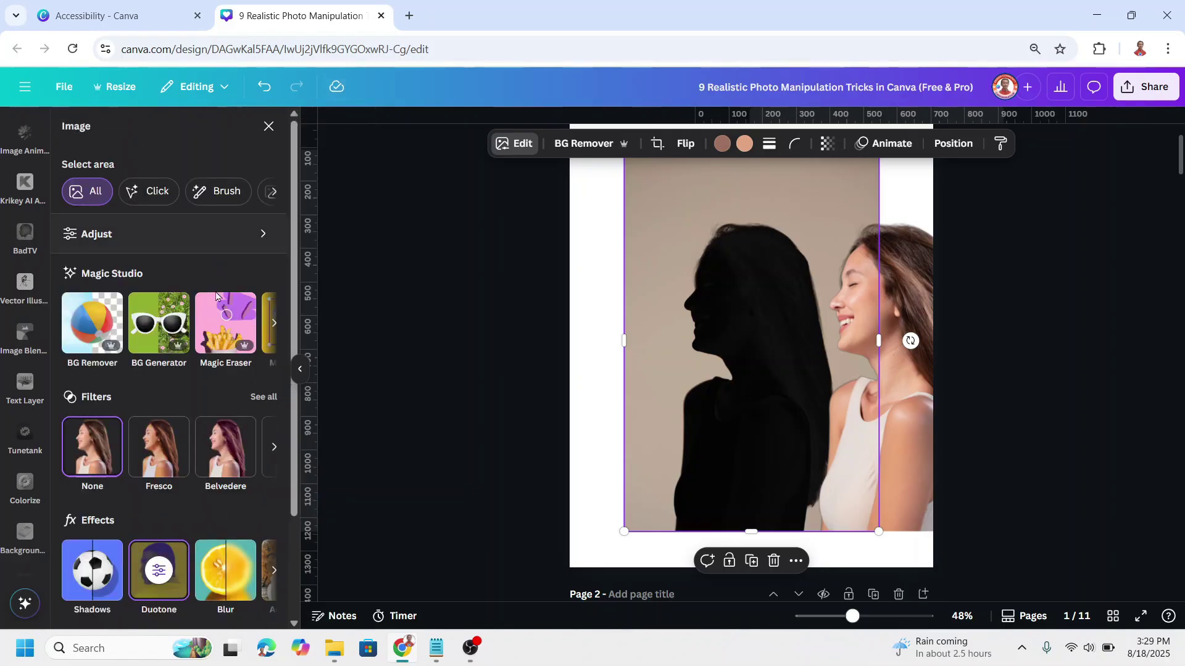
left_click(231, 578)
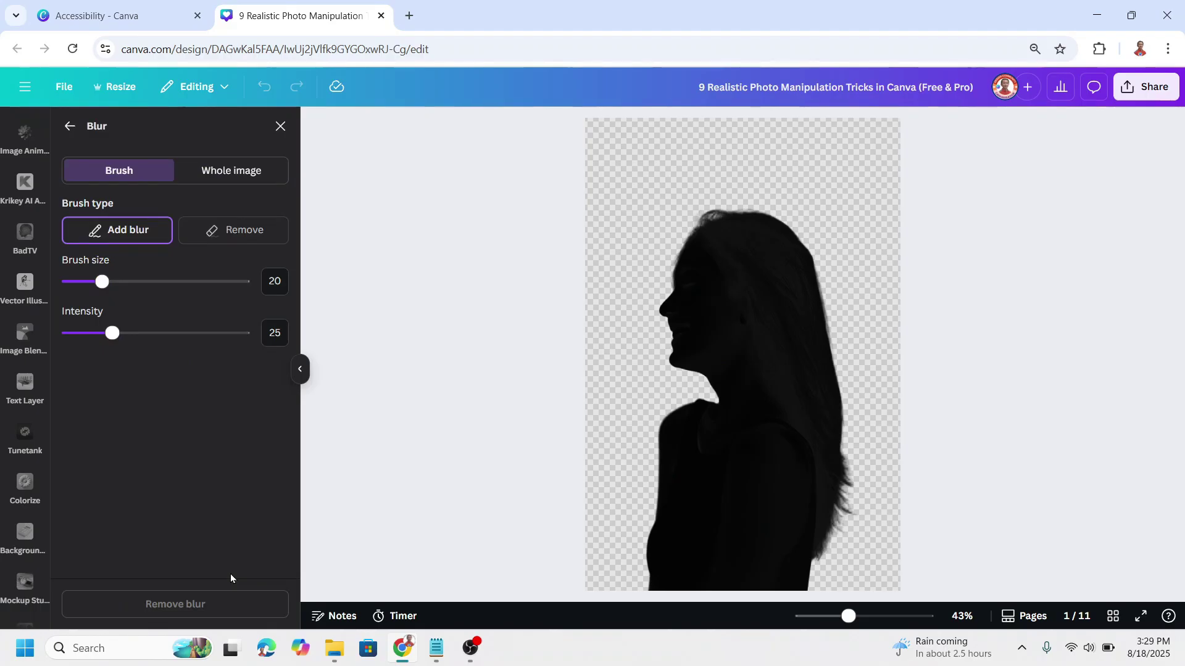
left_click(223, 171)
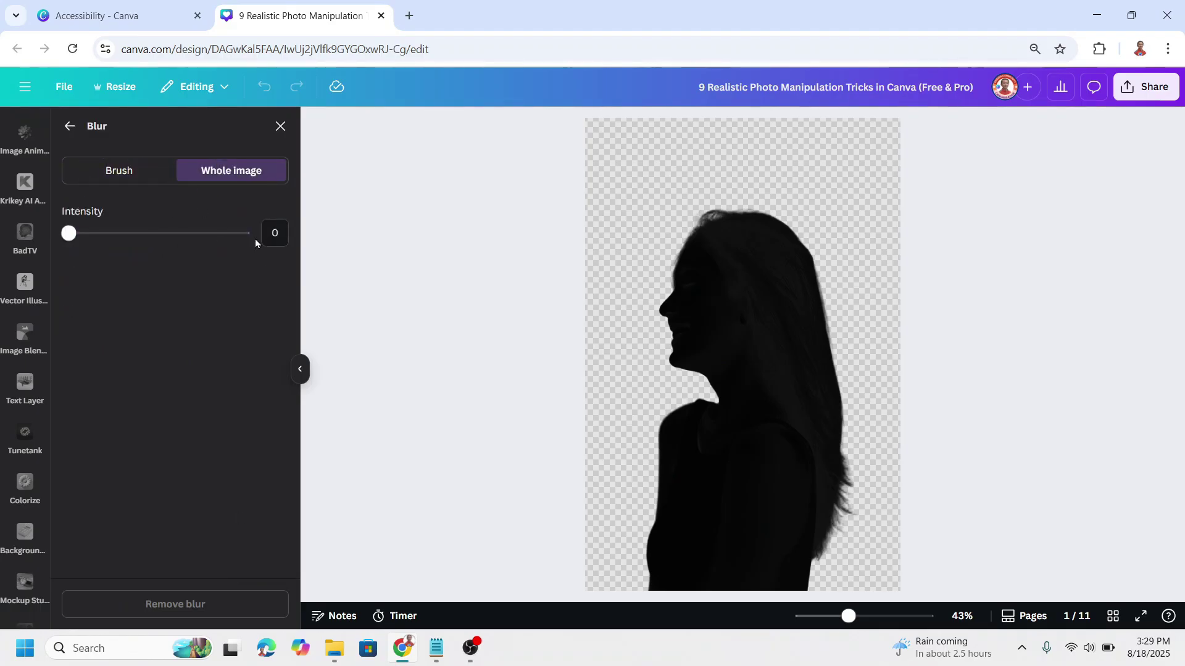
left_click(283, 229)
type("50")
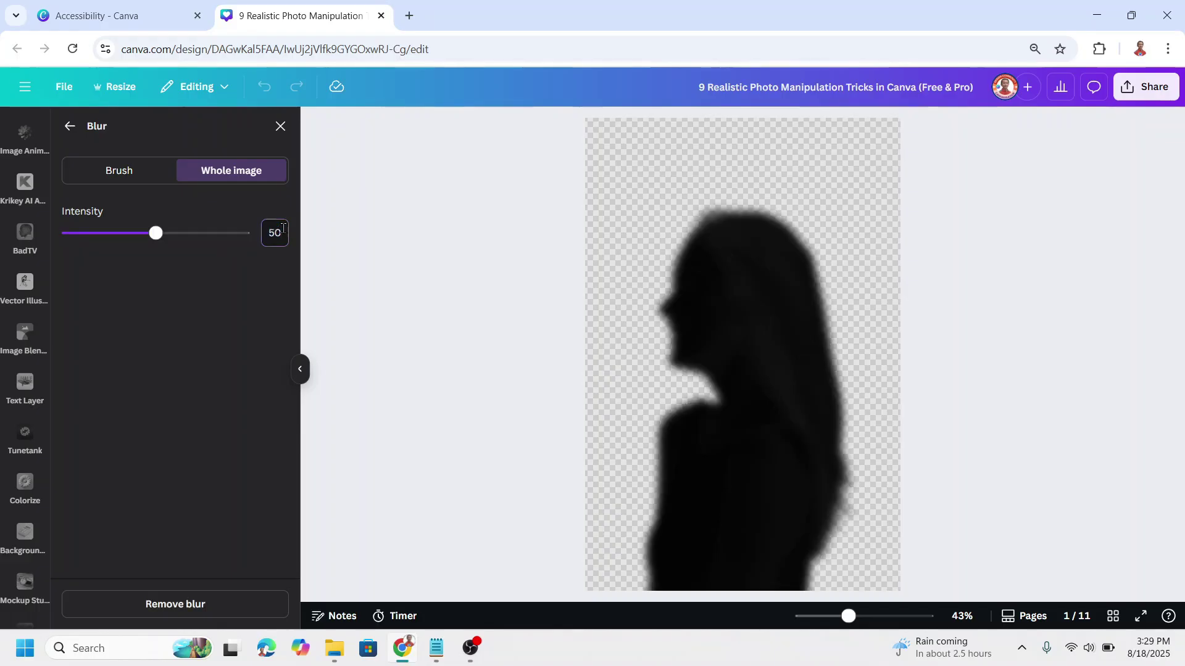
left_click(279, 126)
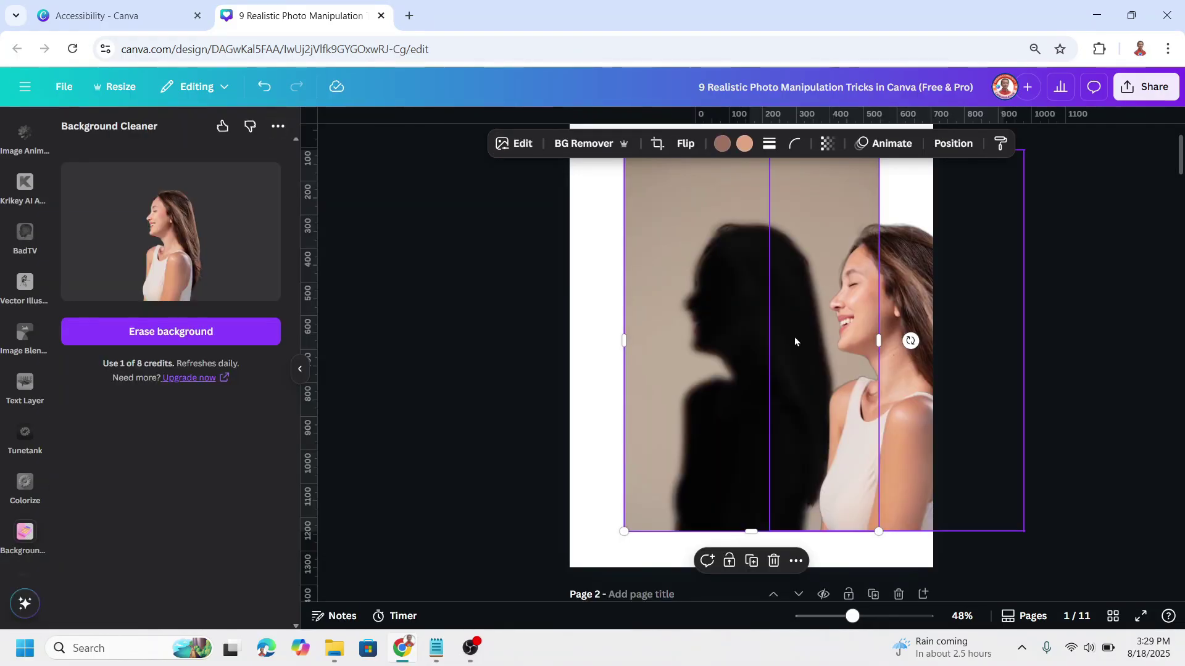
Step: Shift the blurred silhouette slightly left and align the coloured cutout over the woman in the original photo
left_click_drag(742, 364, 714, 362)
left_click(912, 328)
left_click_drag(912, 340, 766, 333)
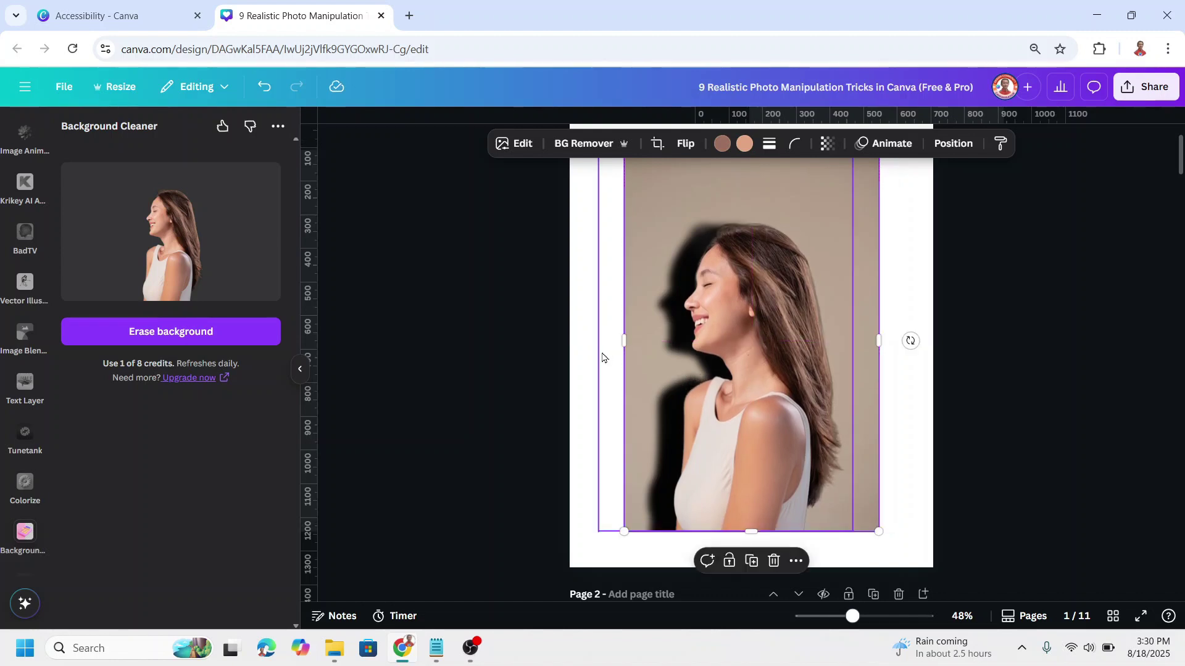
Step: Rotate the shadow silhouette to about -5.4° and nudge it into place behind the woman
left_click(605, 320)
left_click_drag(883, 339, 884, 325)
left_click_drag(602, 333, 596, 339)
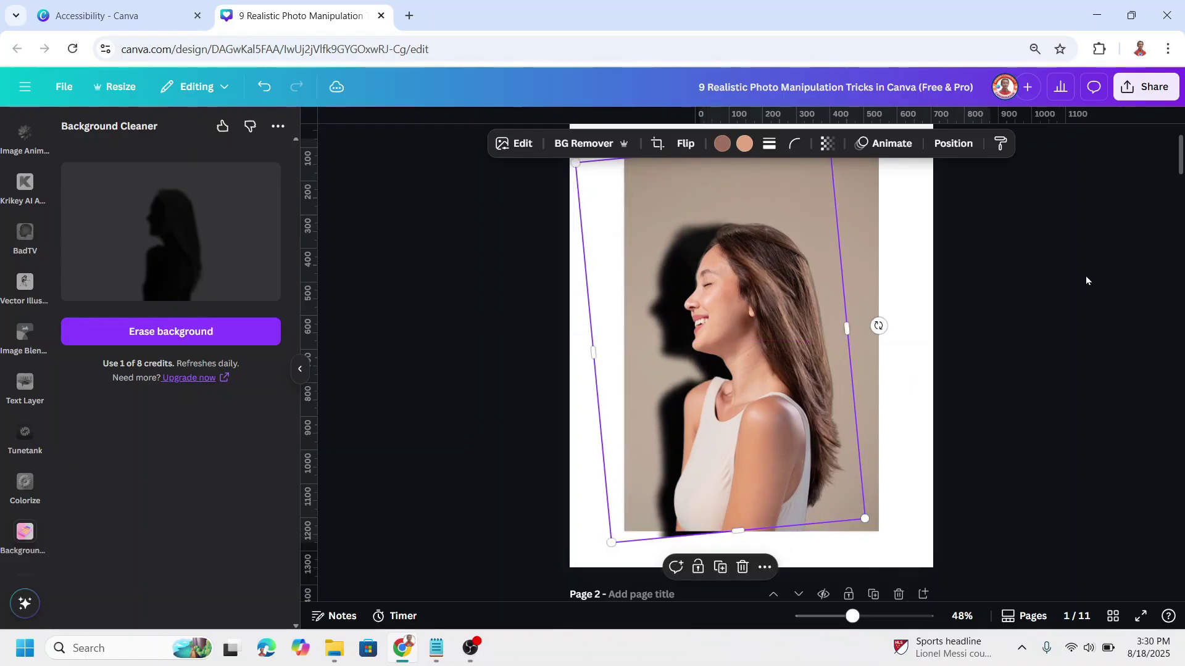
Step: Select the cutout, shadow and original photo layers together, and enlarge and reposition them to fill the page
left_click(953, 143)
left_click(234, 159)
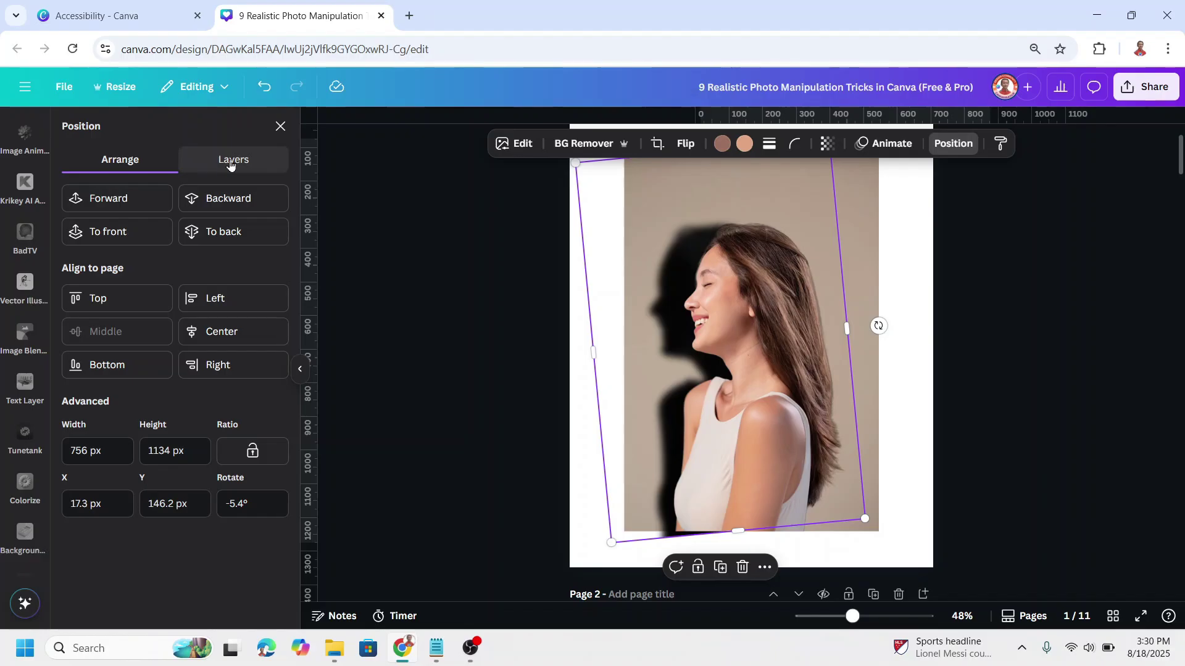
left_click(172, 246, "shift")
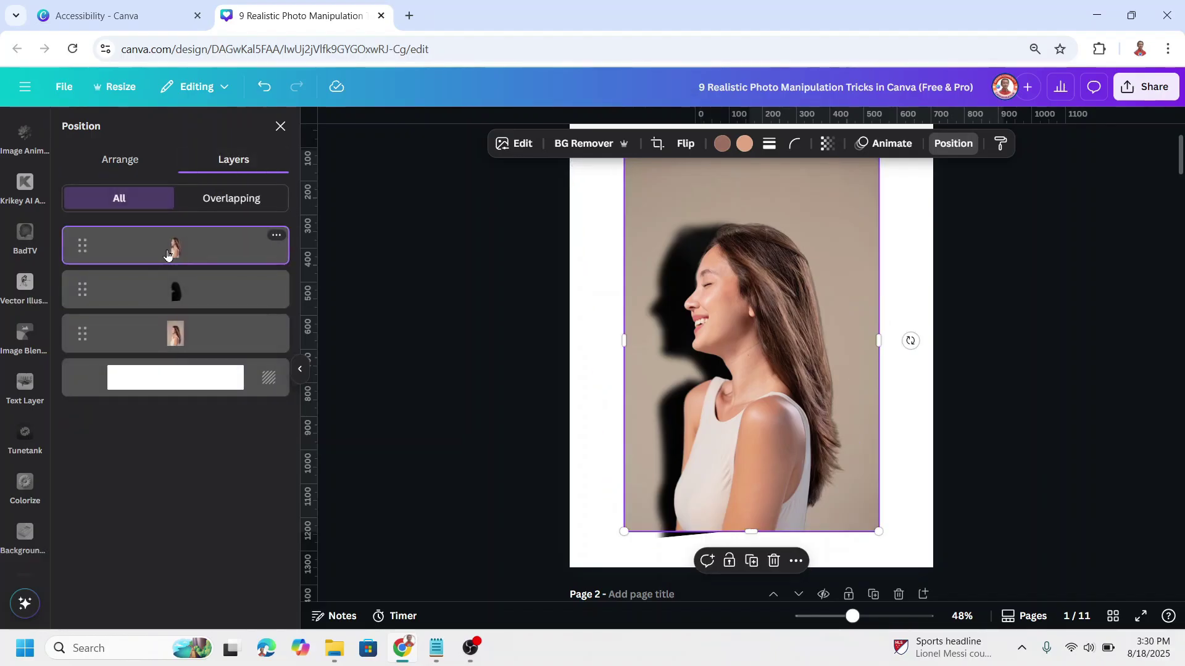
left_click(210, 337, "shift")
left_click_drag(806, 337, 732, 432)
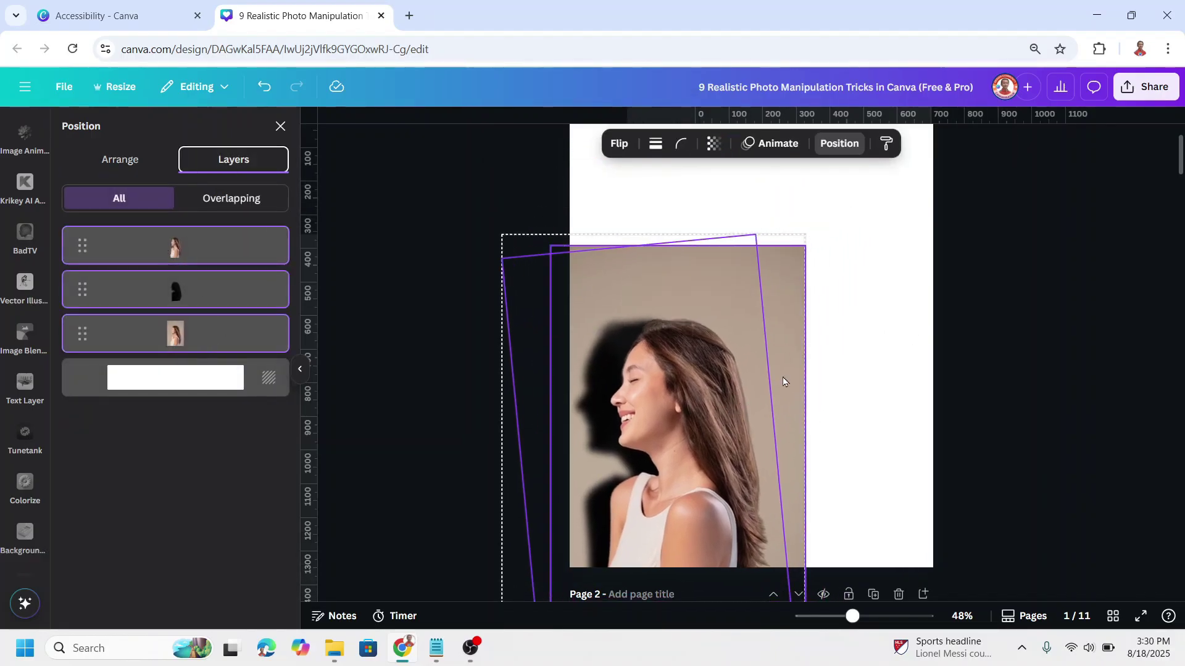
left_click_drag(803, 234, 1042, 123)
left_click_drag(836, 376, 885, 523)
left_click_drag(546, 184, 483, 120)
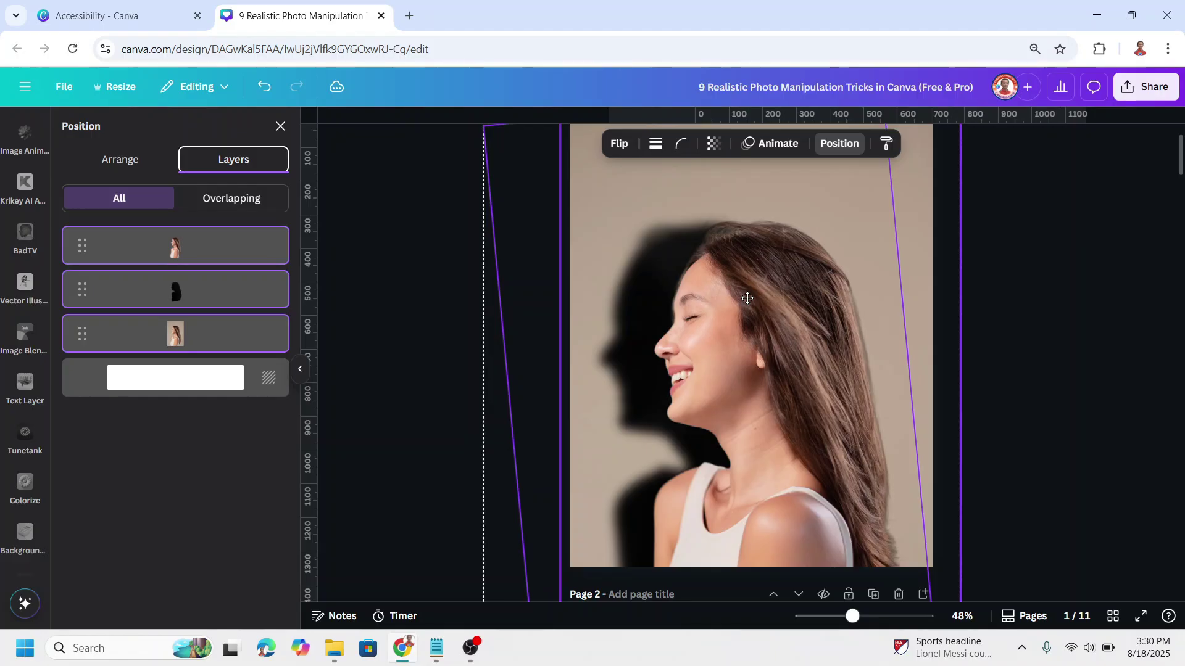
left_click_drag(747, 298, 750, 254)
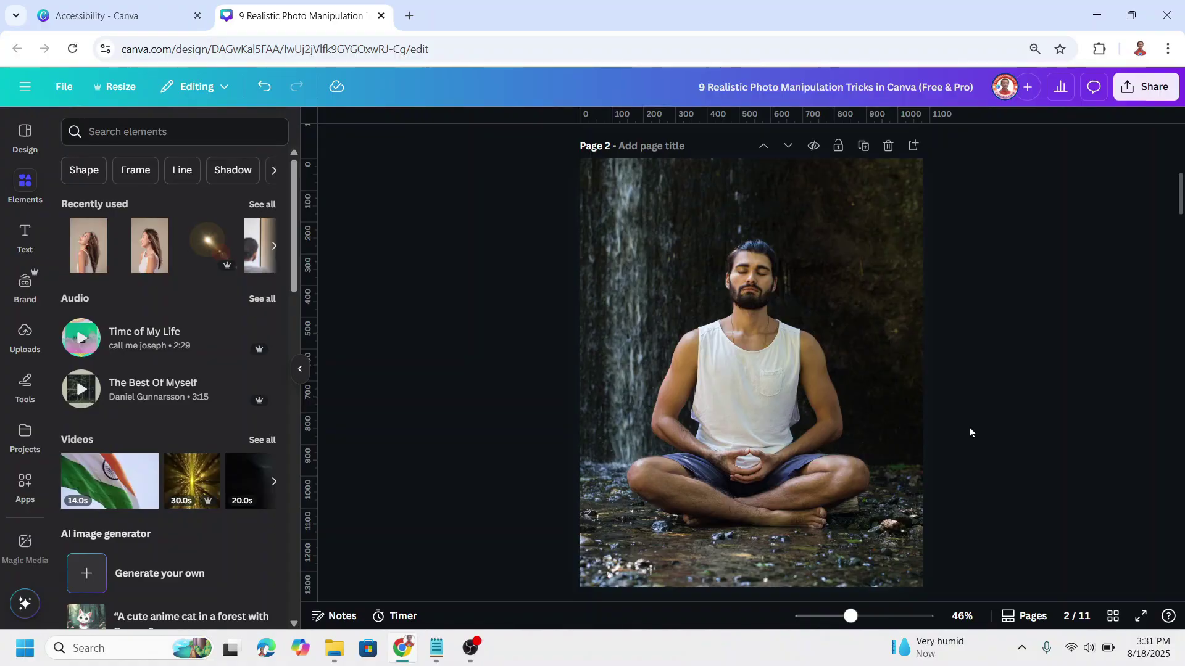
Step: Duplicate the meditating man's photo on page 2 and place the copy over the original
left_click(751, 332)
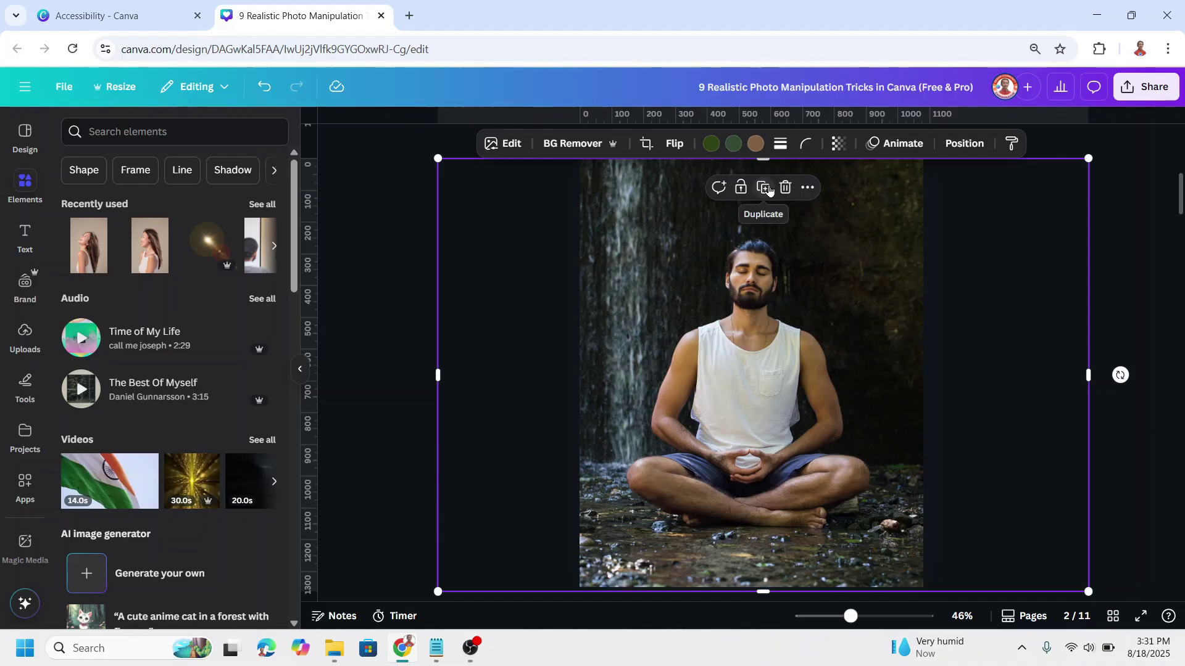
left_click(762, 187)
left_click_drag(810, 383, 803, 371)
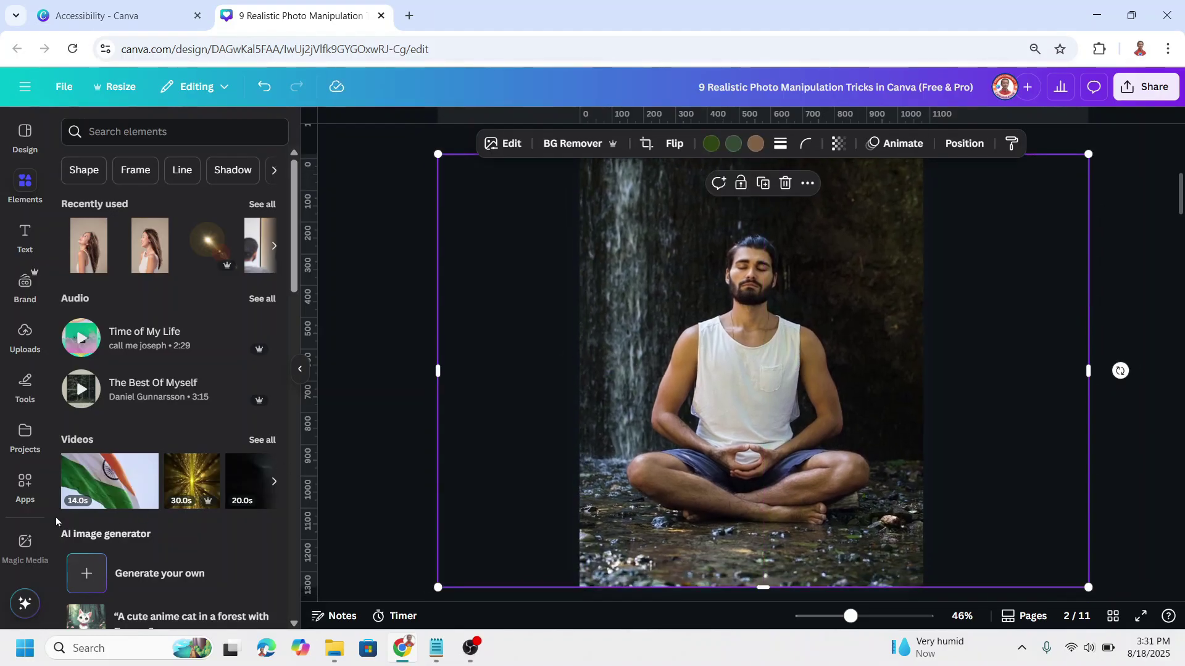
Step: Find the Background Cleaner app by searching for "cleaner" and erase the background of the duplicated meditation photo
left_click(25, 488)
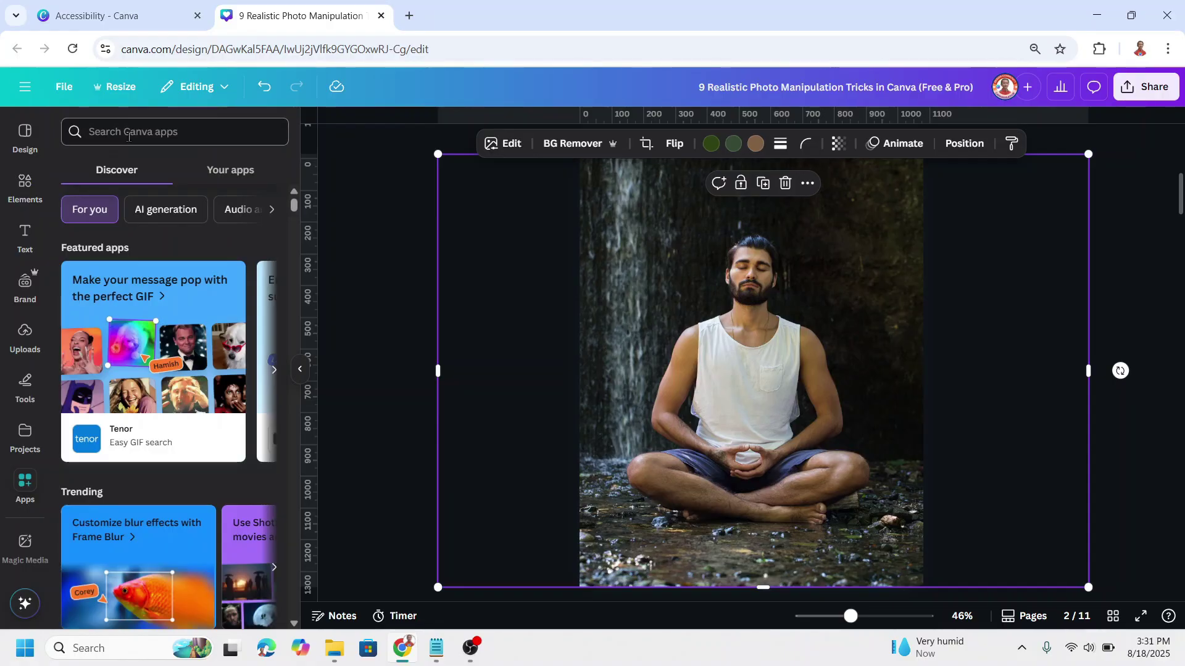
type("cleaner")
key("Return")
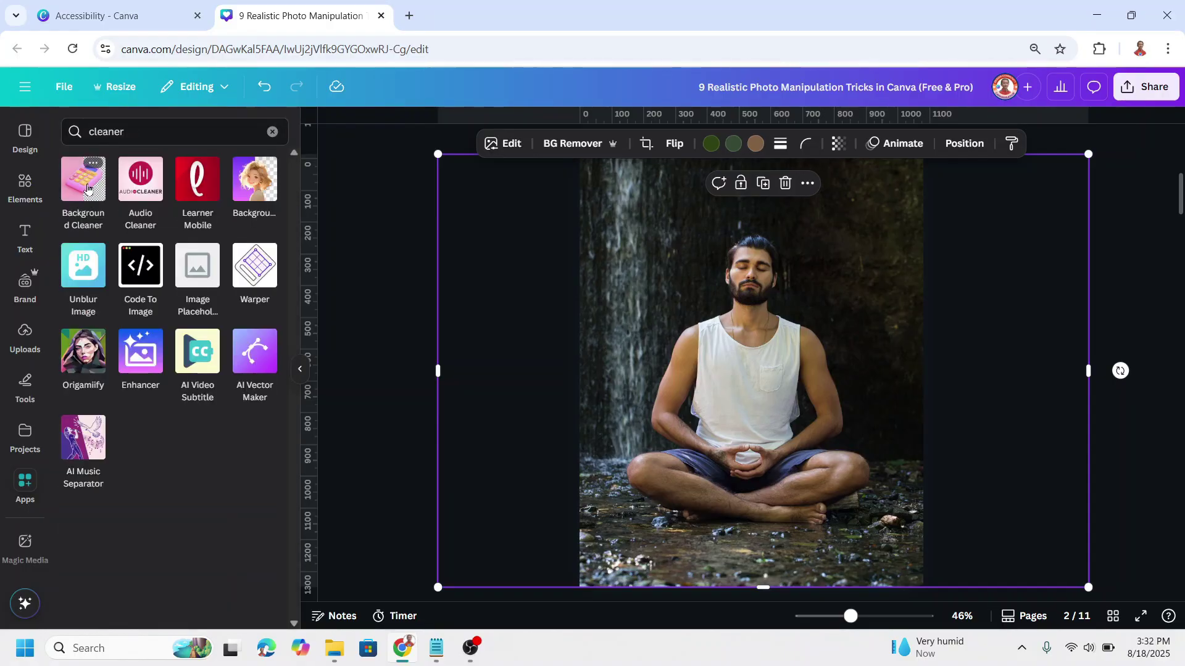
left_click(85, 180)
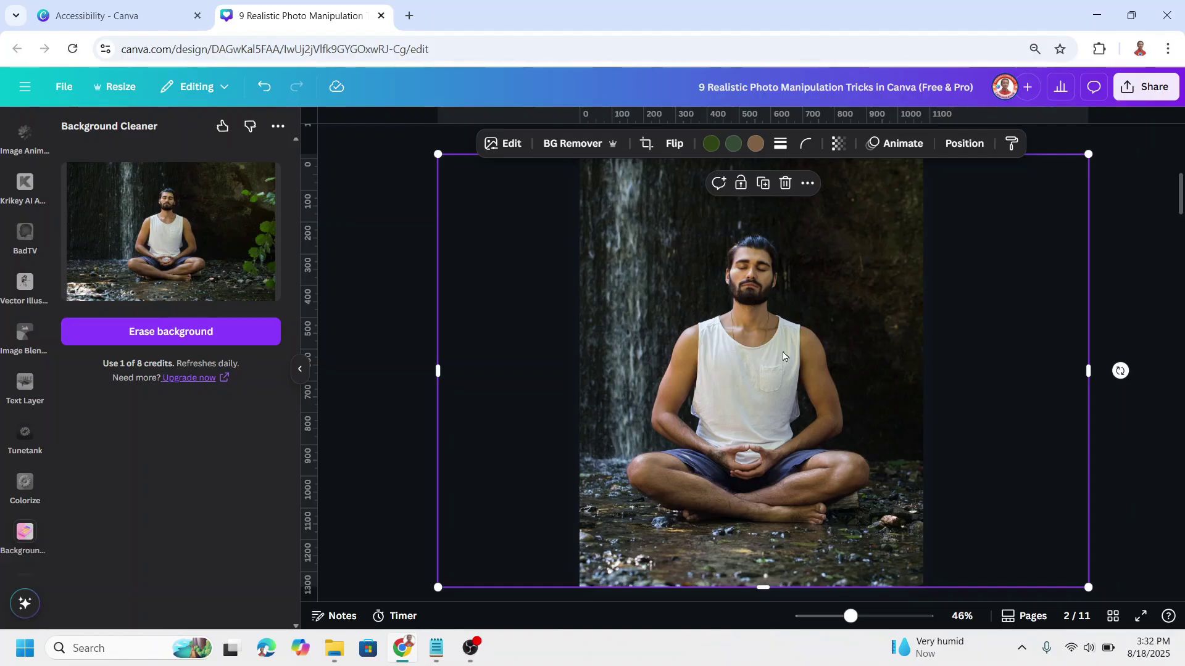
left_click(185, 335)
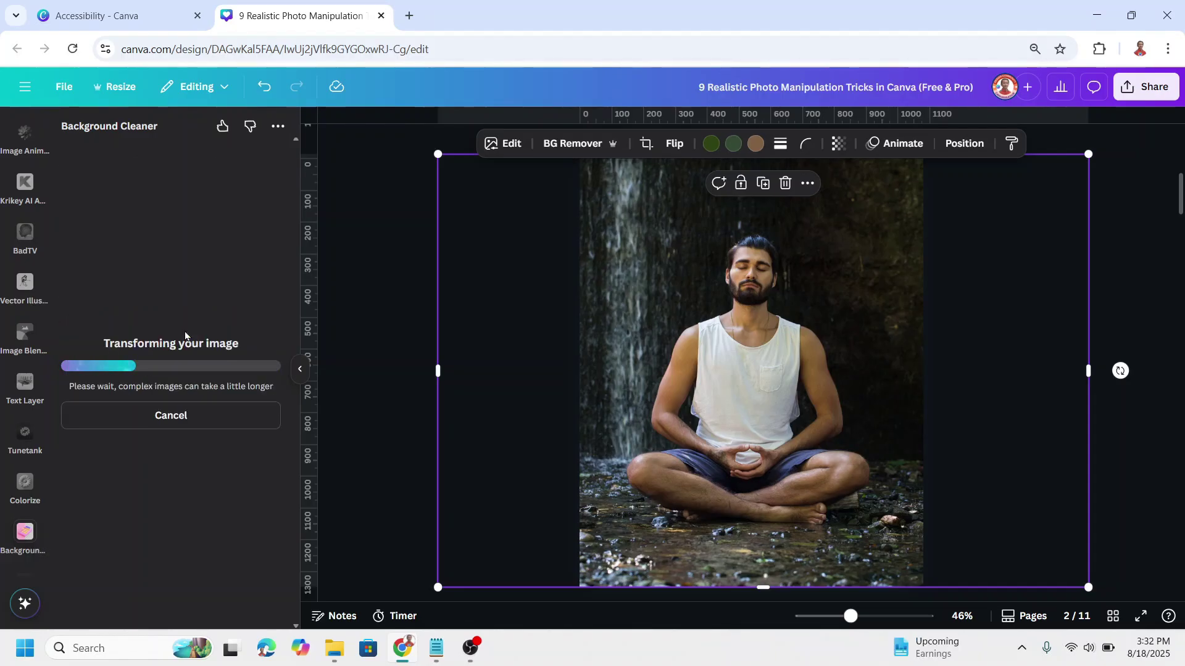
Step: Search the elements for "fog" and add the White Fog graphic to the meditating man's page
scroll(15, 275, "down", 5)
scroll(16, 276, "up", 5)
left_click(25, 182)
left_click(127, 130)
type("fog")
key("Return")
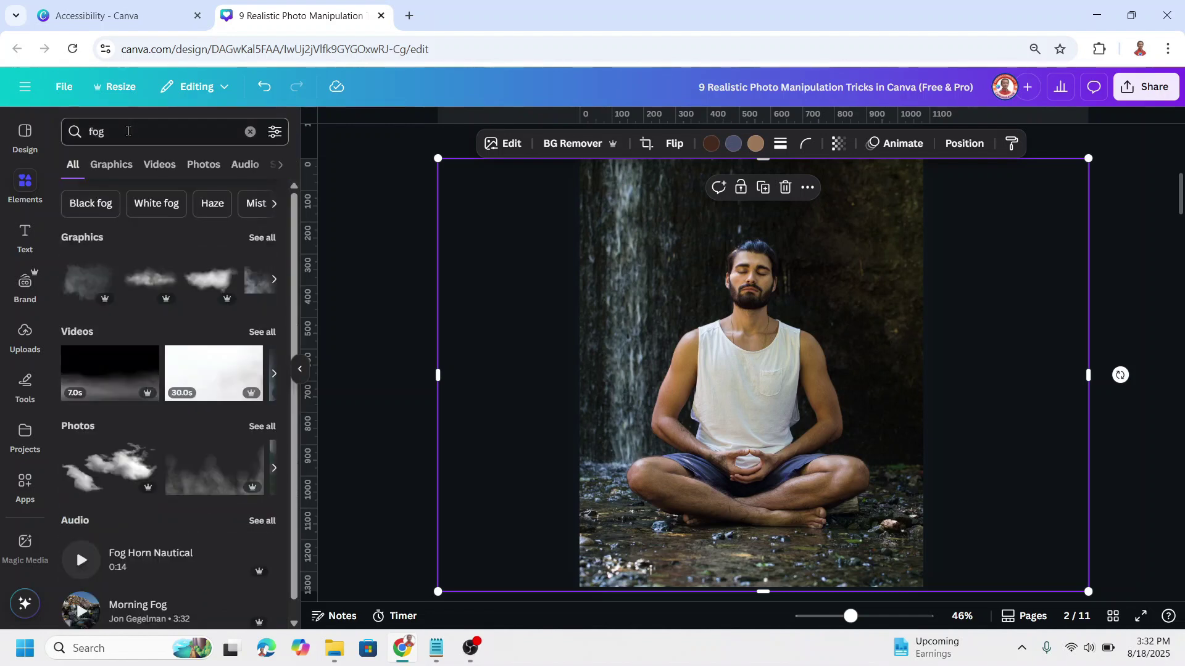
left_click(263, 238)
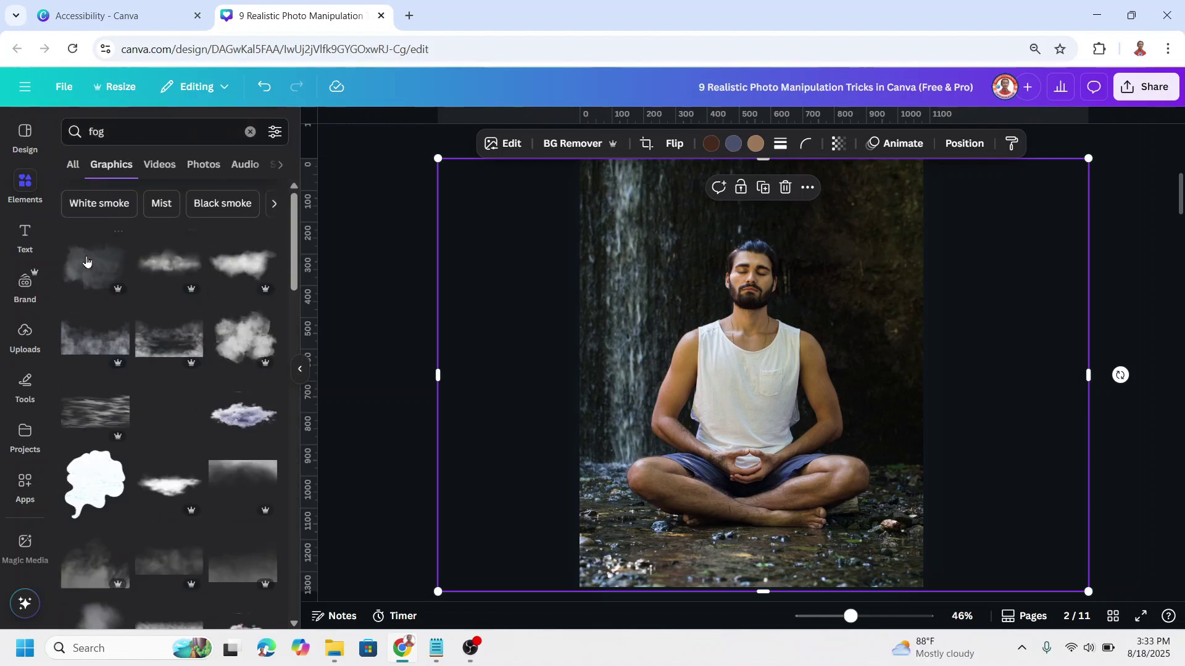
left_click(118, 243)
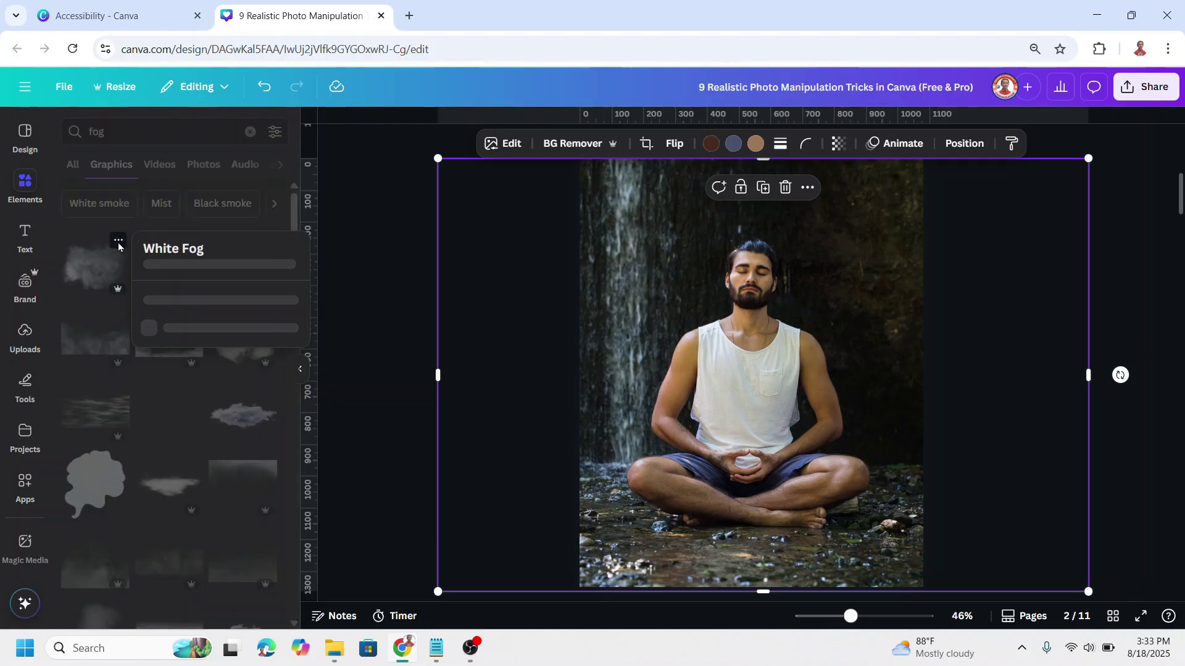
left_click(81, 271)
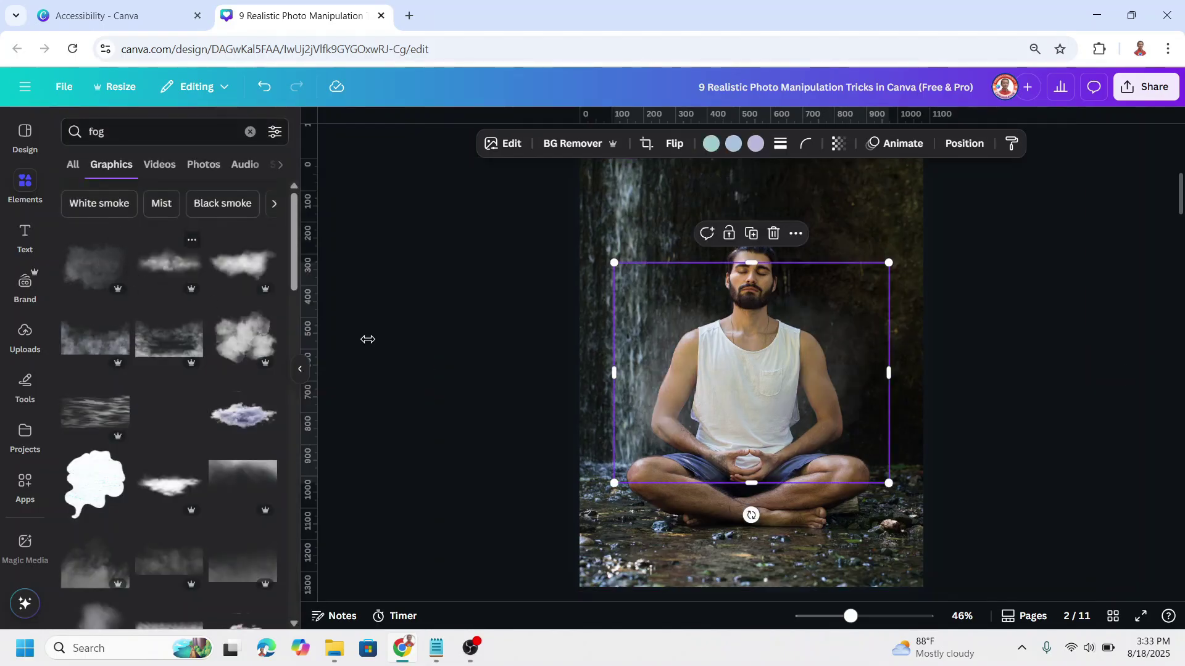
Step: Enlarge the fog over the waterfall in the photo's upper left and layer it beneath the man's cutout
left_click_drag(727, 367, 589, 258)
left_click_drag(749, 370, 860, 406)
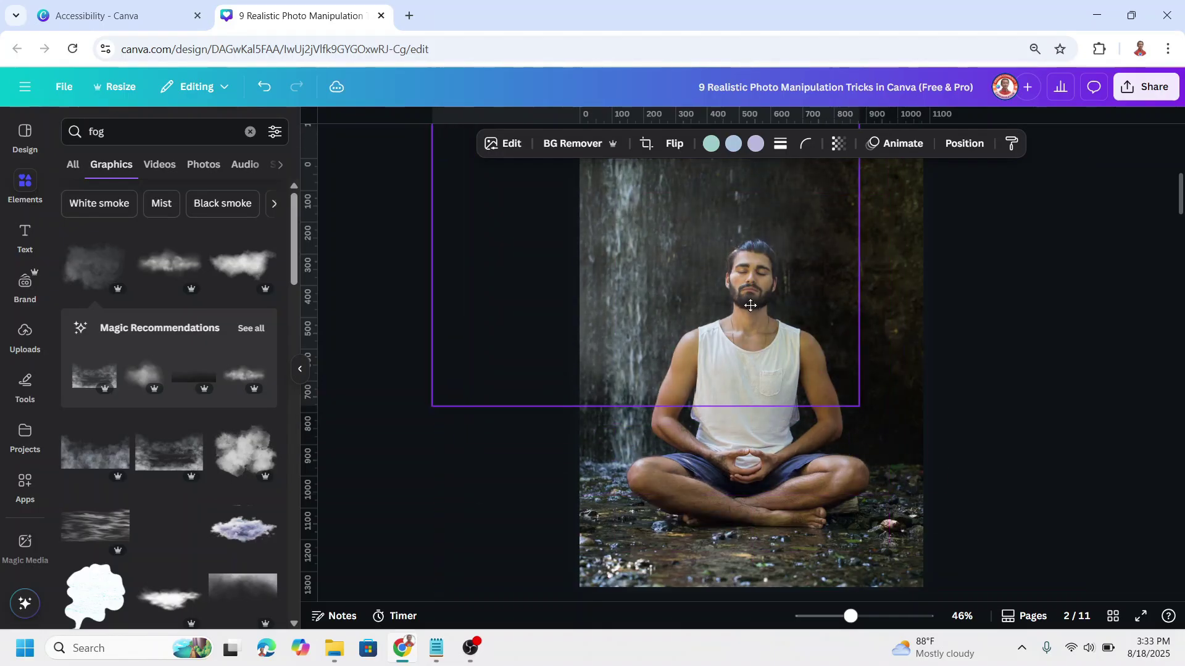
left_click(965, 145)
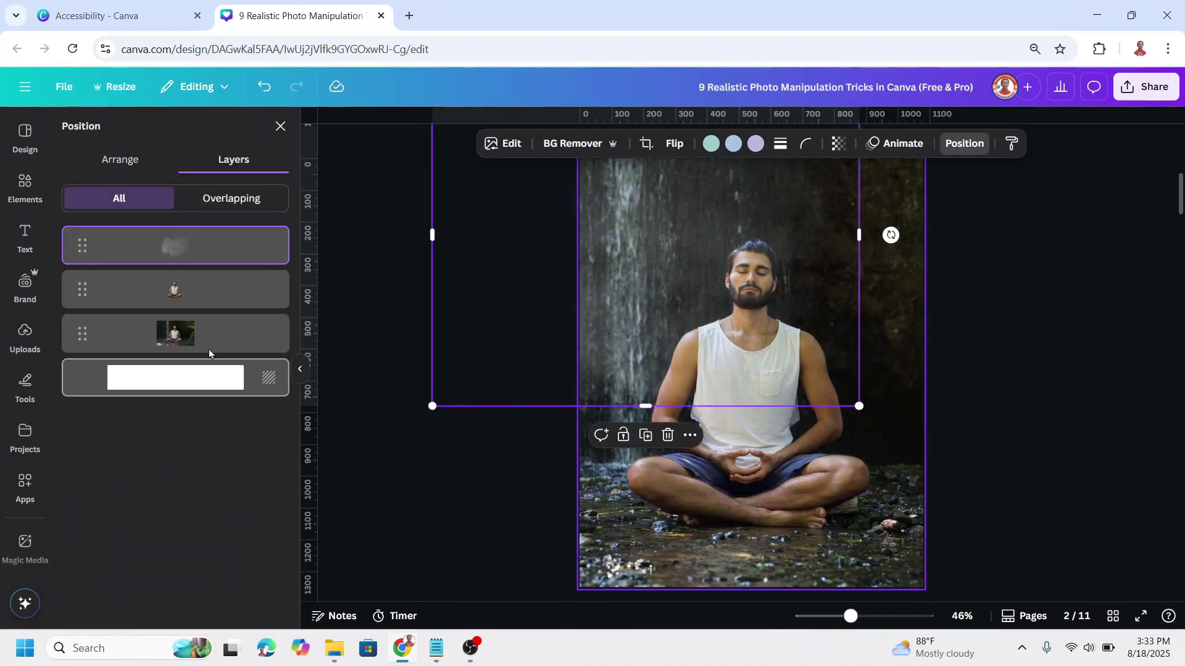
left_click_drag(178, 244, 176, 288)
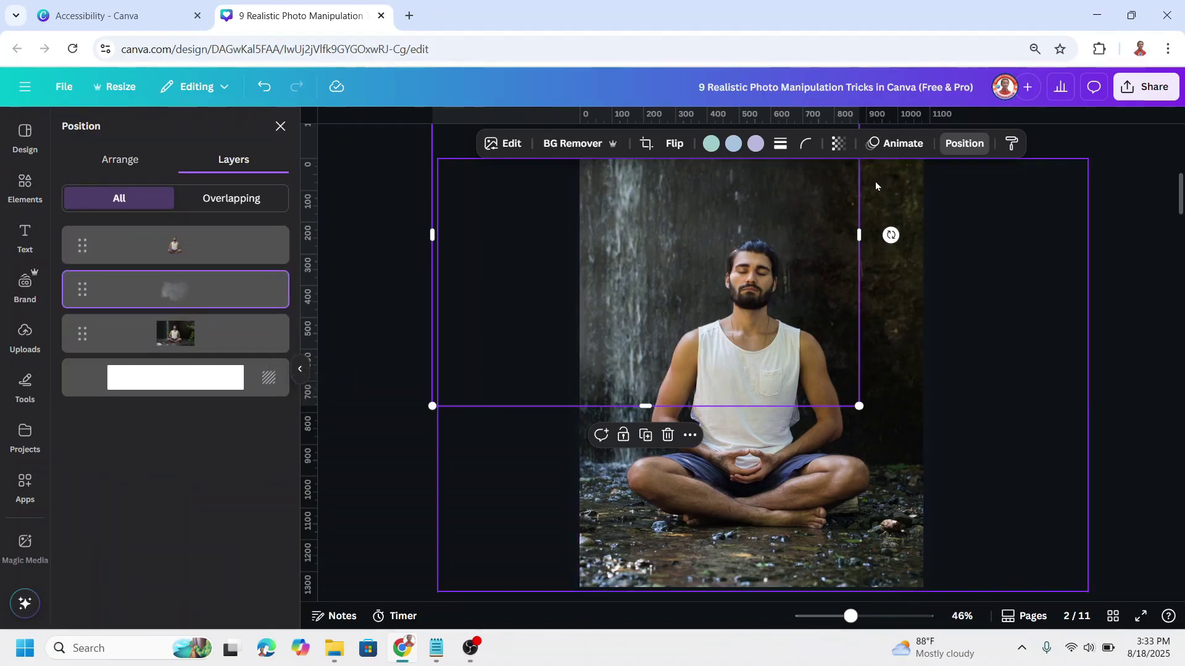
Step: Add the second graphic from the "fog" results, enlarge it and place it over the lower right of the meditation photo
left_click(23, 185)
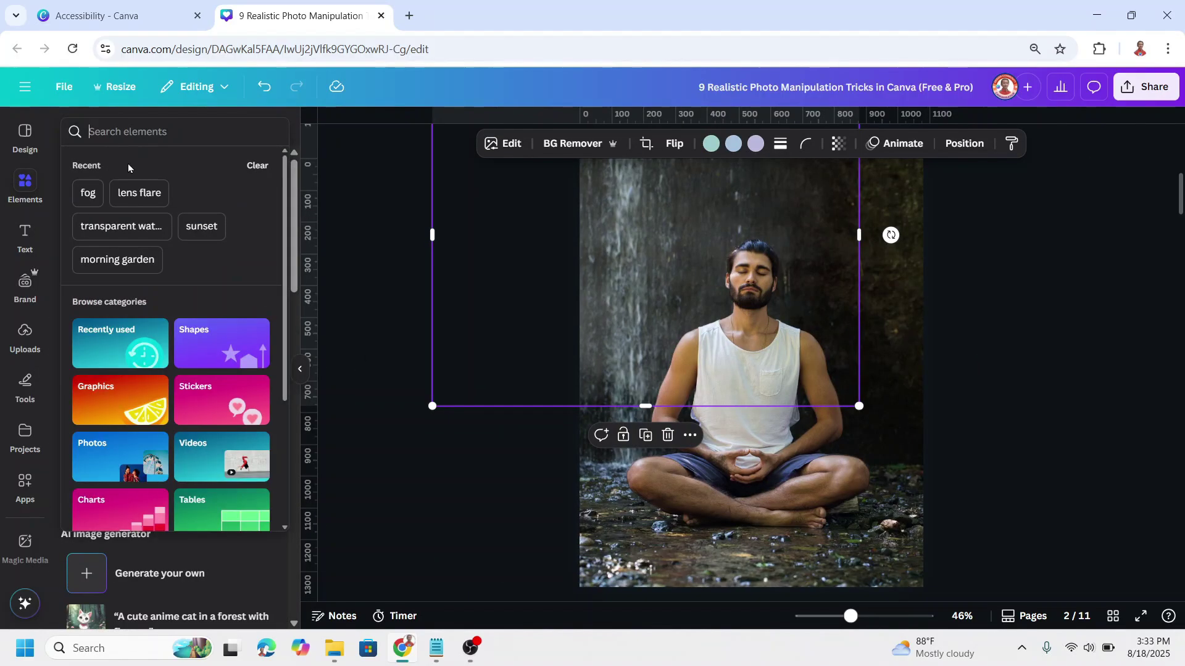
left_click(86, 193)
left_click(264, 240)
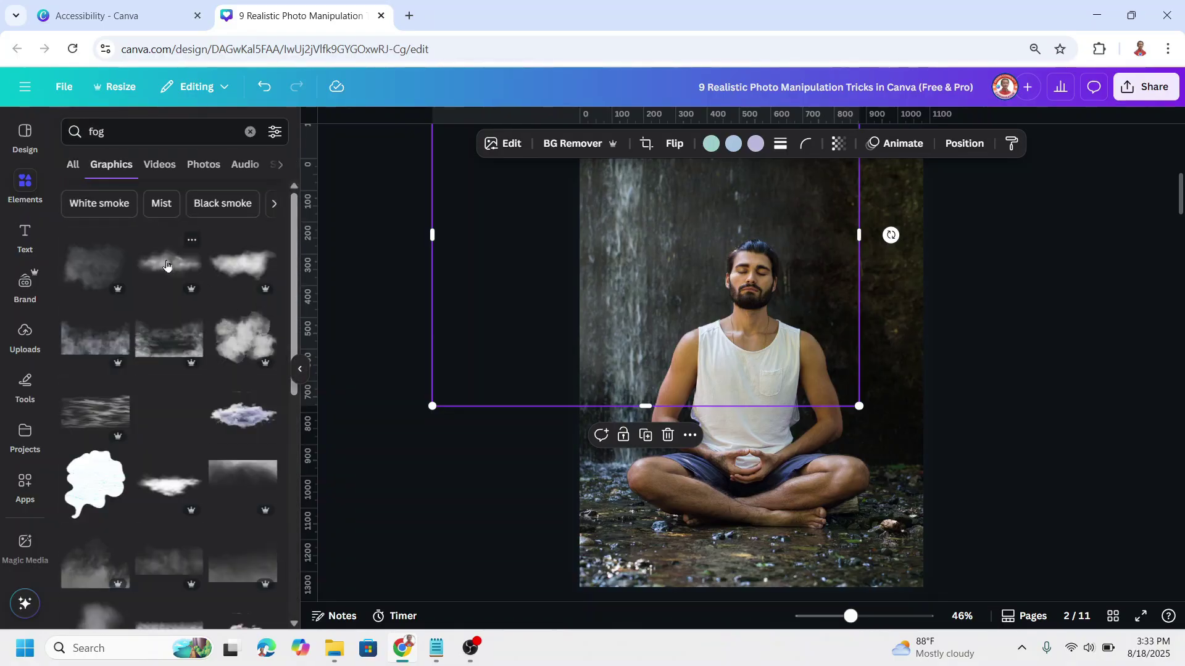
left_click(172, 264)
left_click_drag(887, 305, 1163, 188)
left_click_drag(960, 349, 1016, 433)
Step: Duplicate the fog cloud and move the copy to the left side of the meditating man
left_click(945, 275)
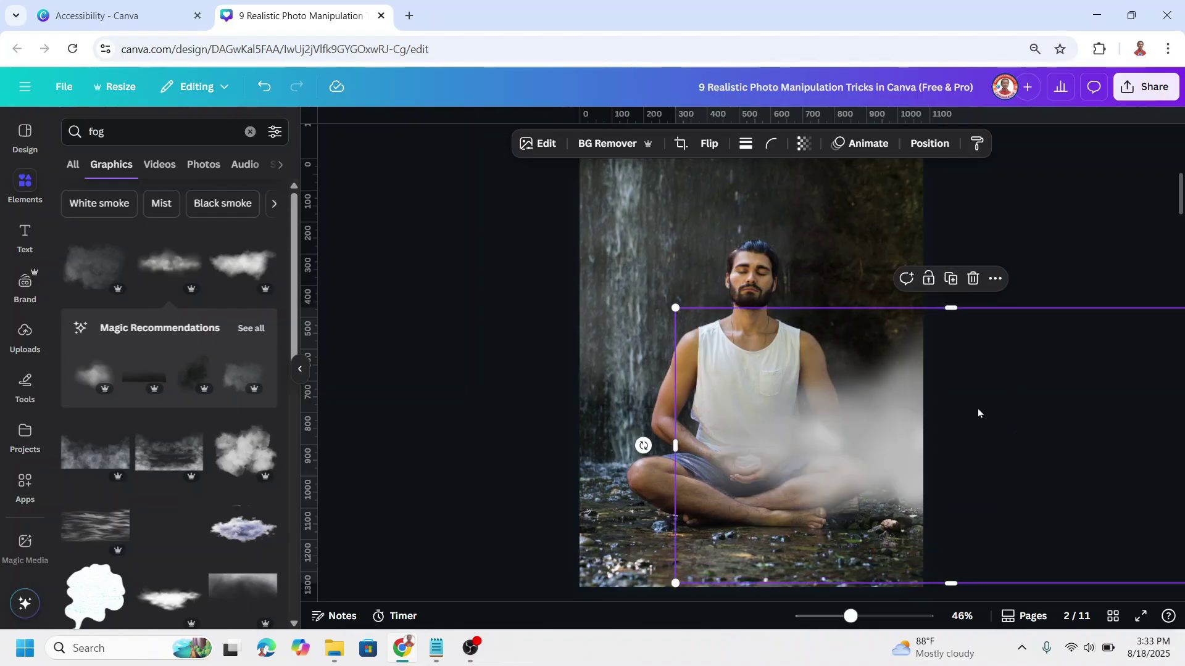
left_click_drag(899, 454, 444, 379)
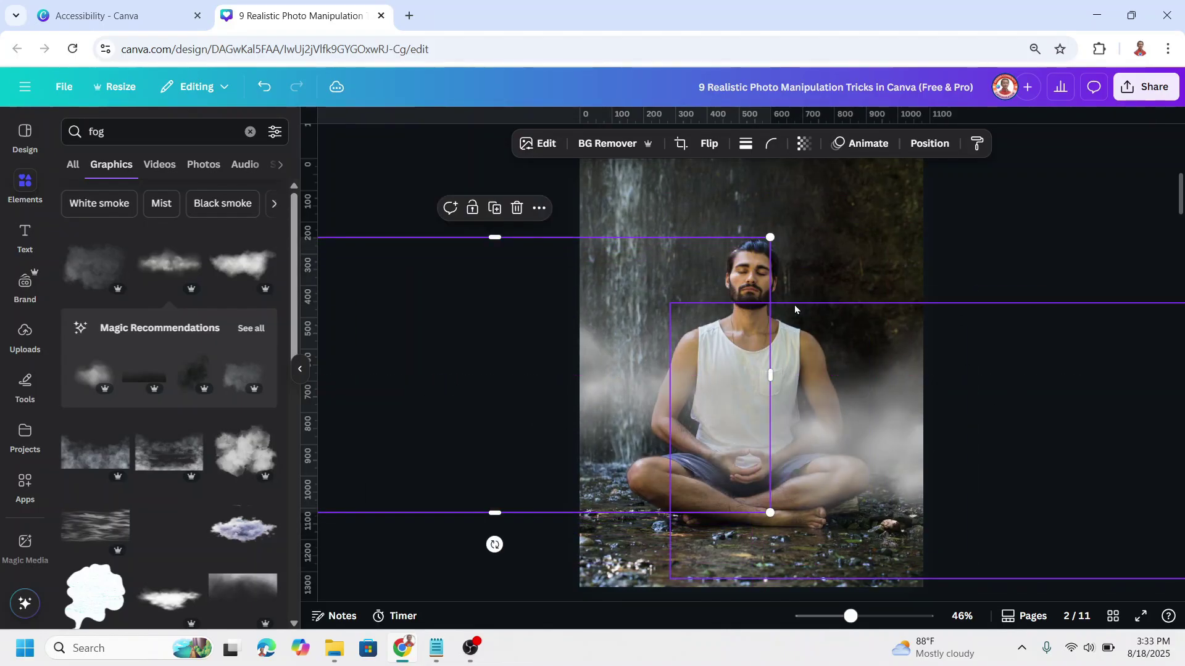
left_click(1084, 324)
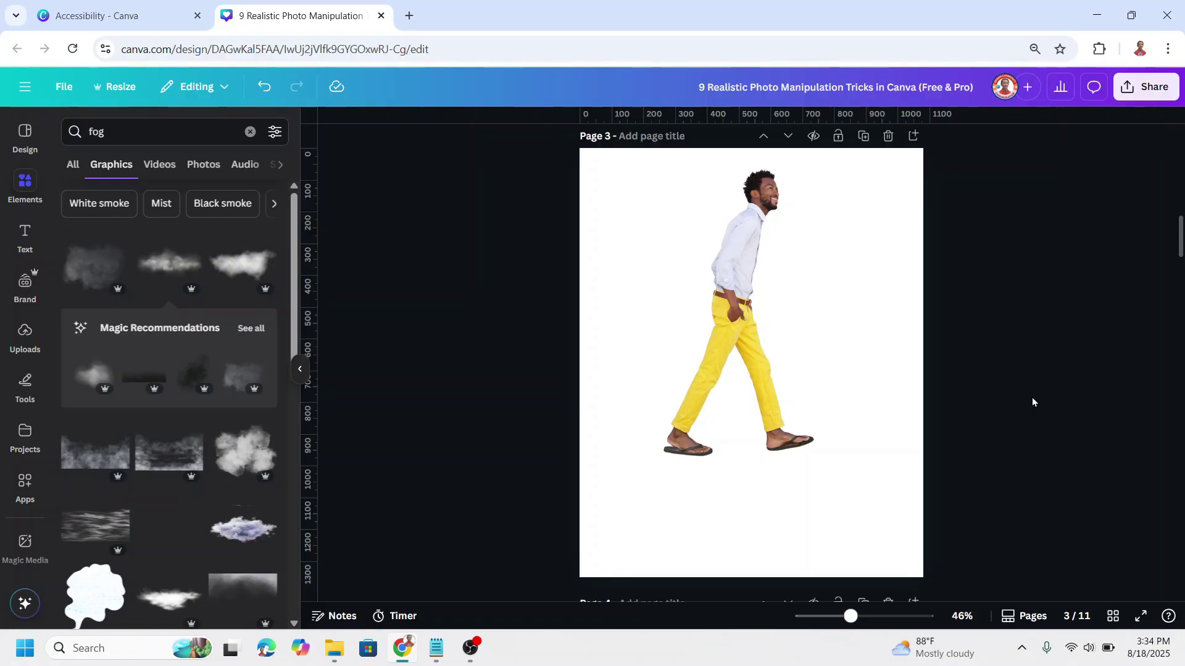
Step: Duplicate the walking man on page 3, flip the copy vertically and place it under his feet as a reflection
left_click(738, 301)
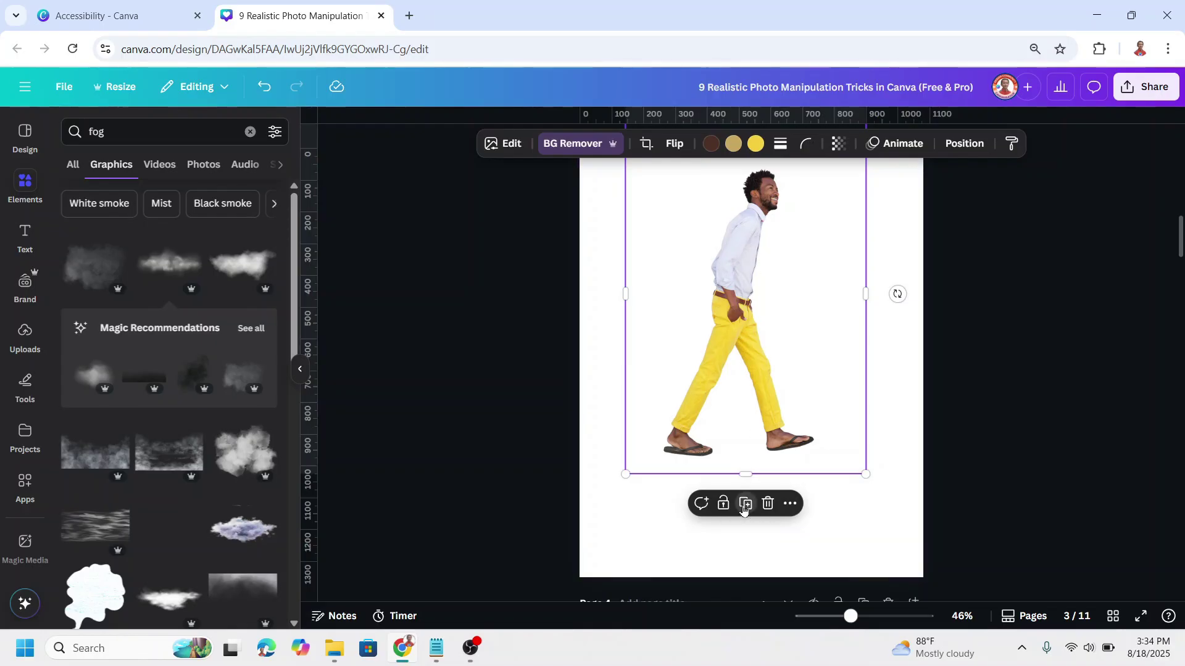
left_click_drag(738, 497, 744, 502)
left_click(674, 143)
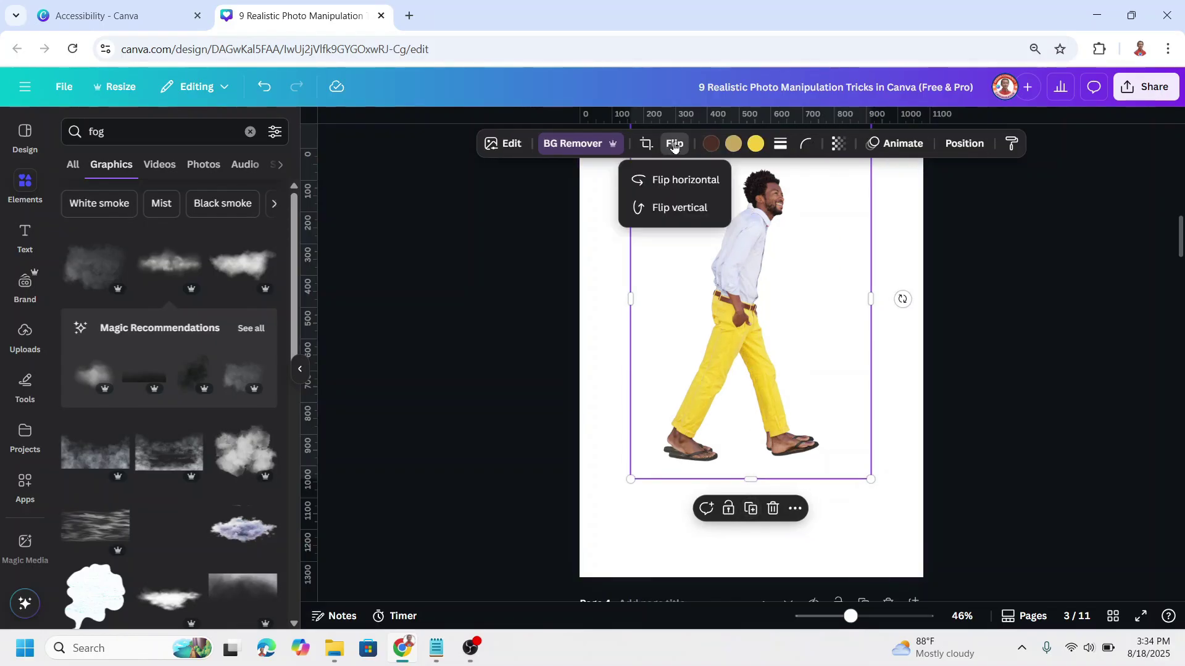
left_click(681, 208)
left_click_drag(784, 209, 775, 480)
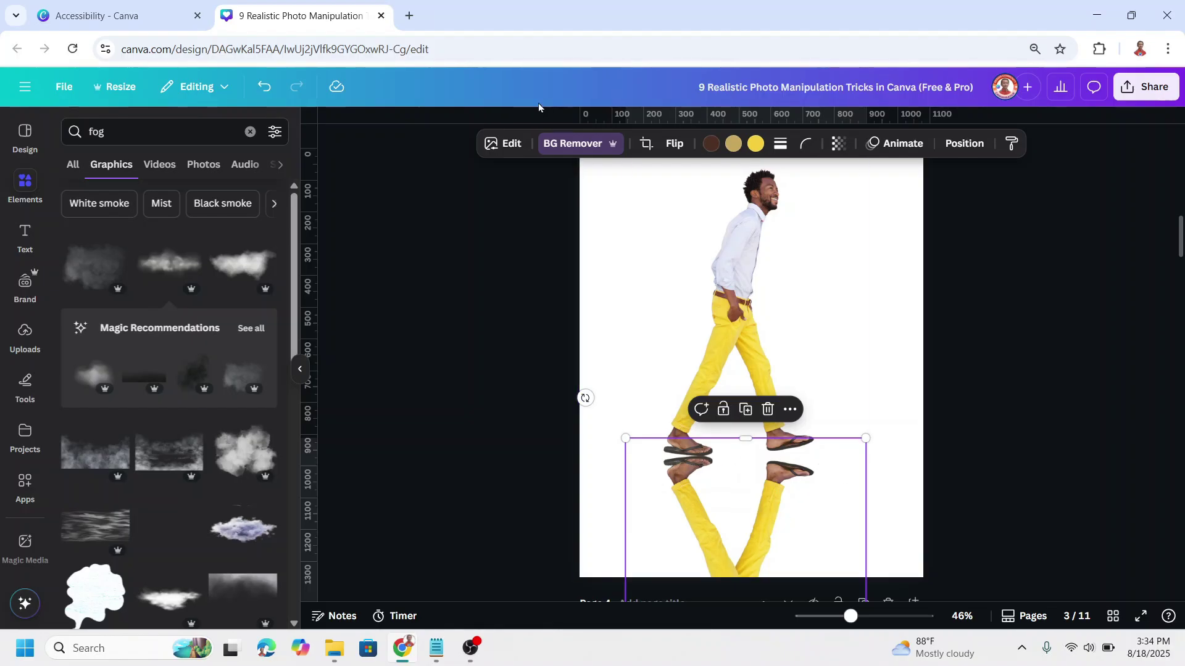
Step: Apply the Slice app's Minced effect to the flipped reflection with an offset of 0.03 and save it
left_click(507, 143)
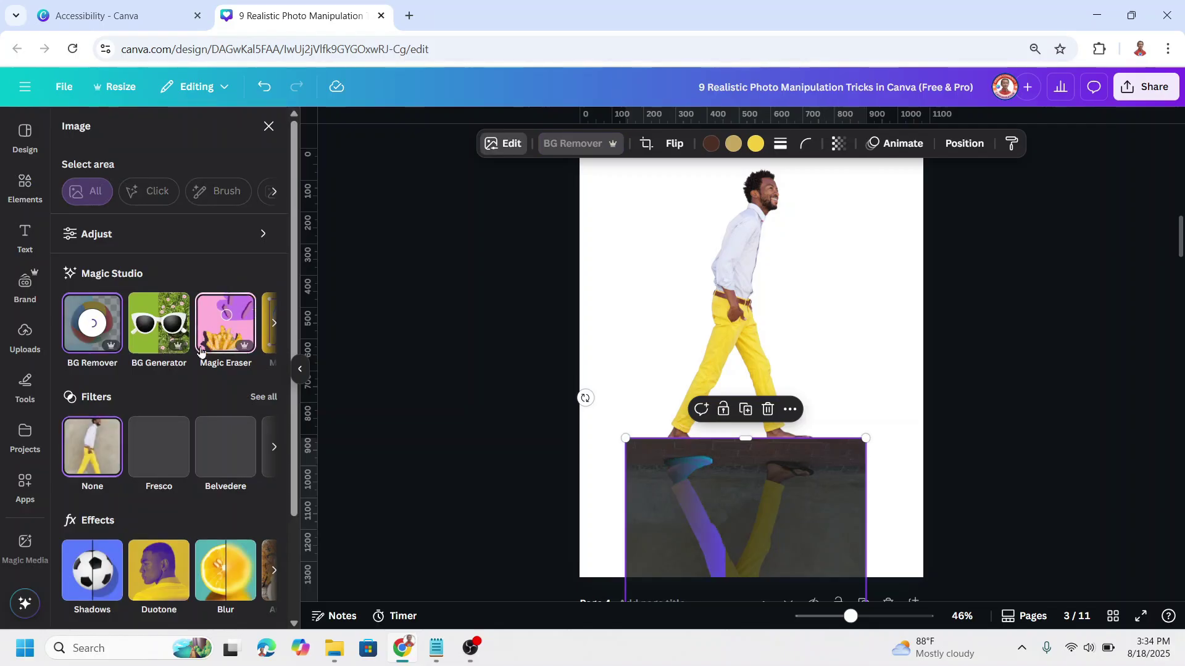
scroll(200, 351, "down", 2)
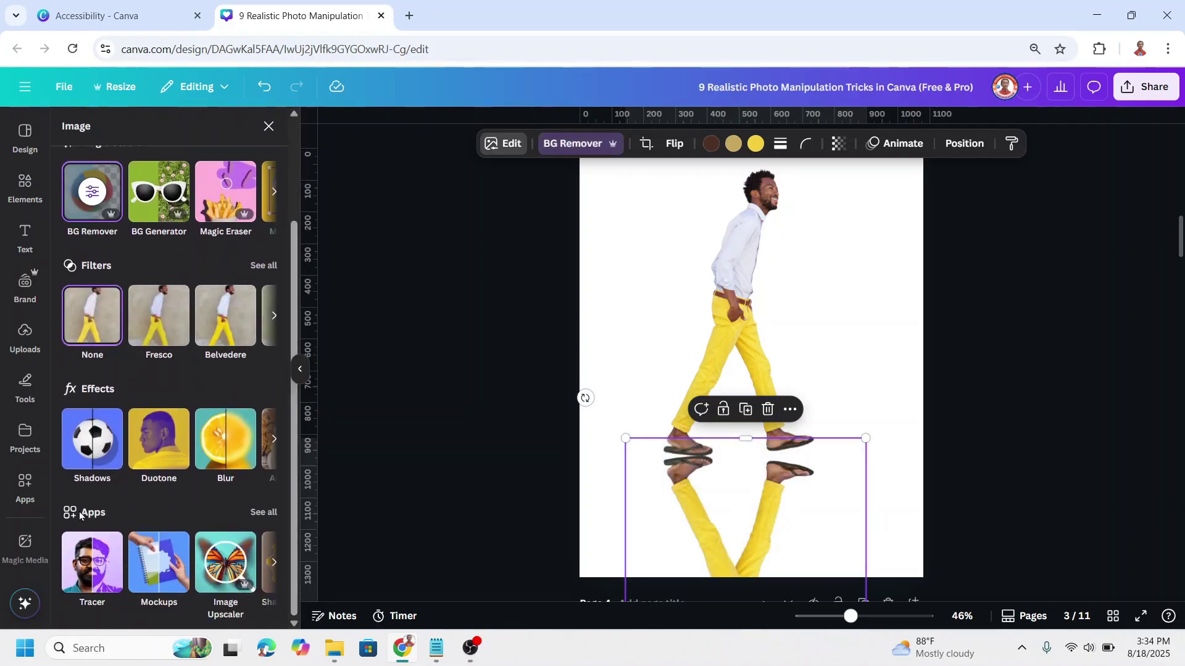
left_click(263, 515)
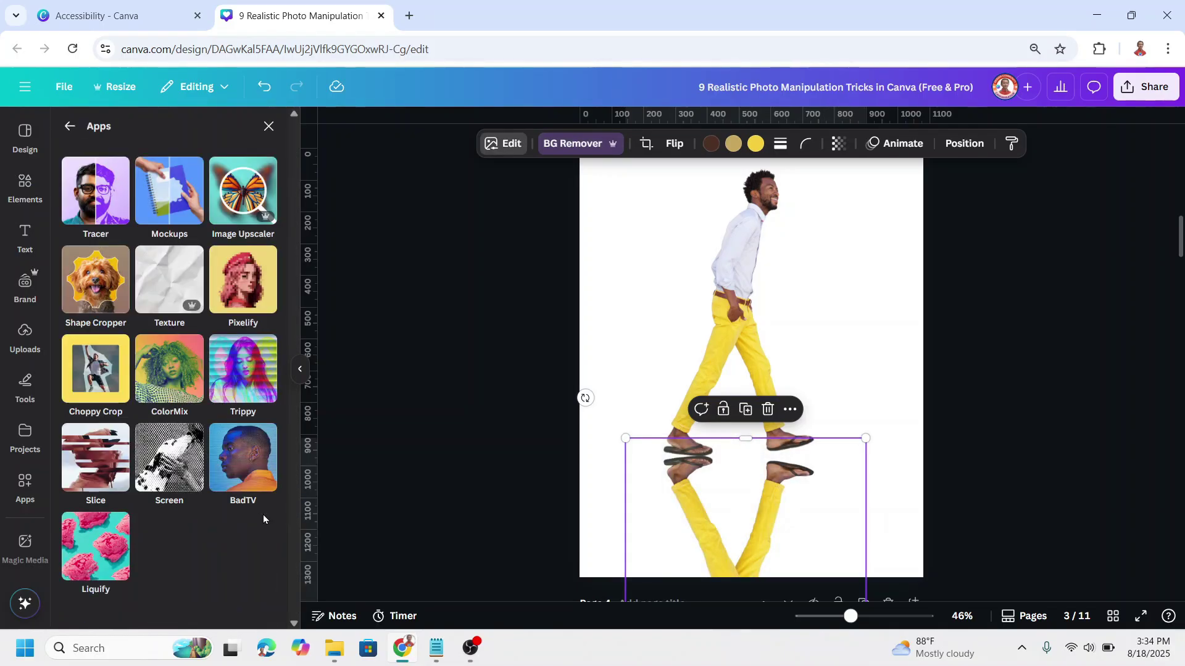
left_click(101, 459)
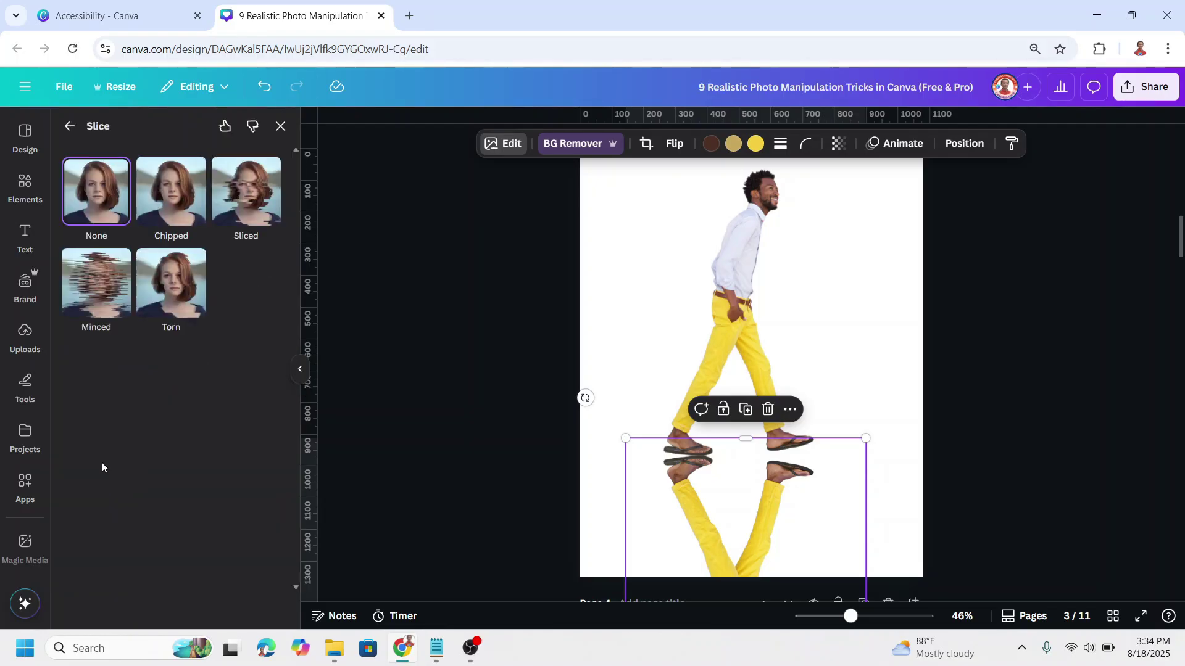
left_click(95, 285)
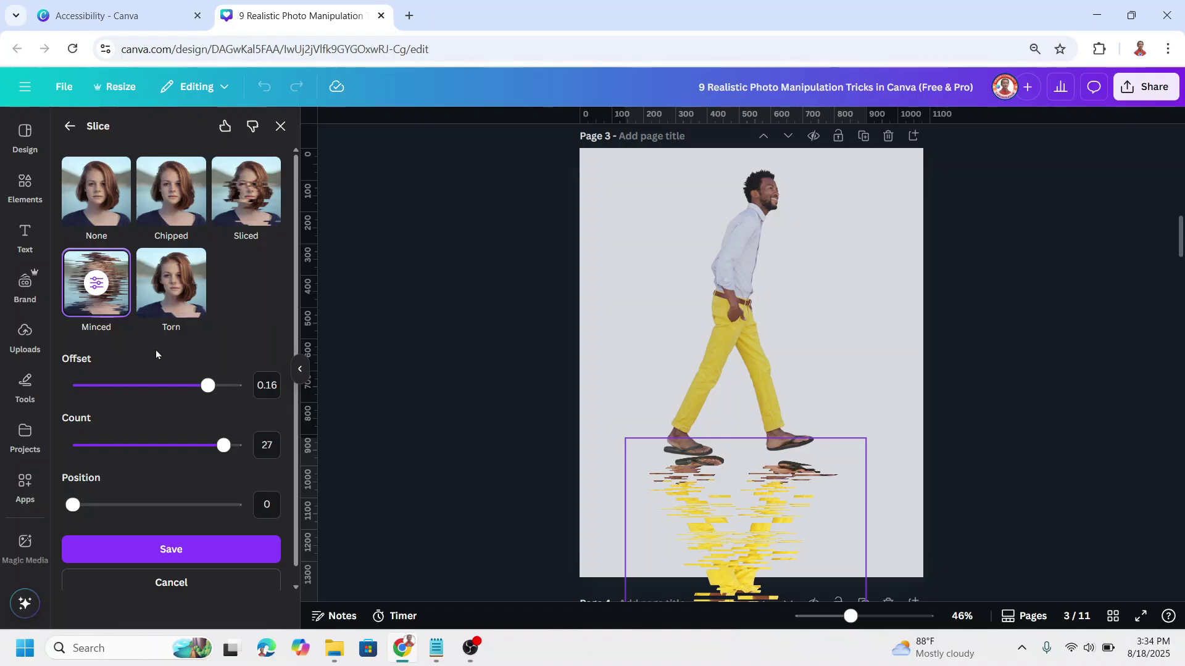
left_click_drag(208, 386, 97, 400)
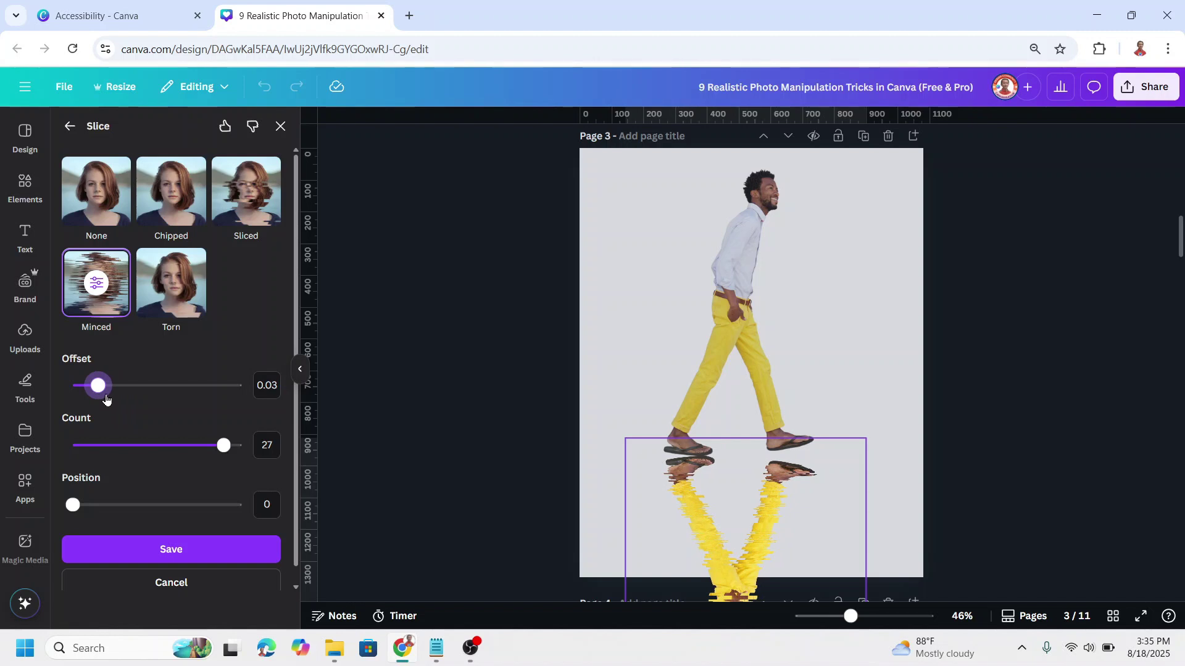
left_click(181, 554)
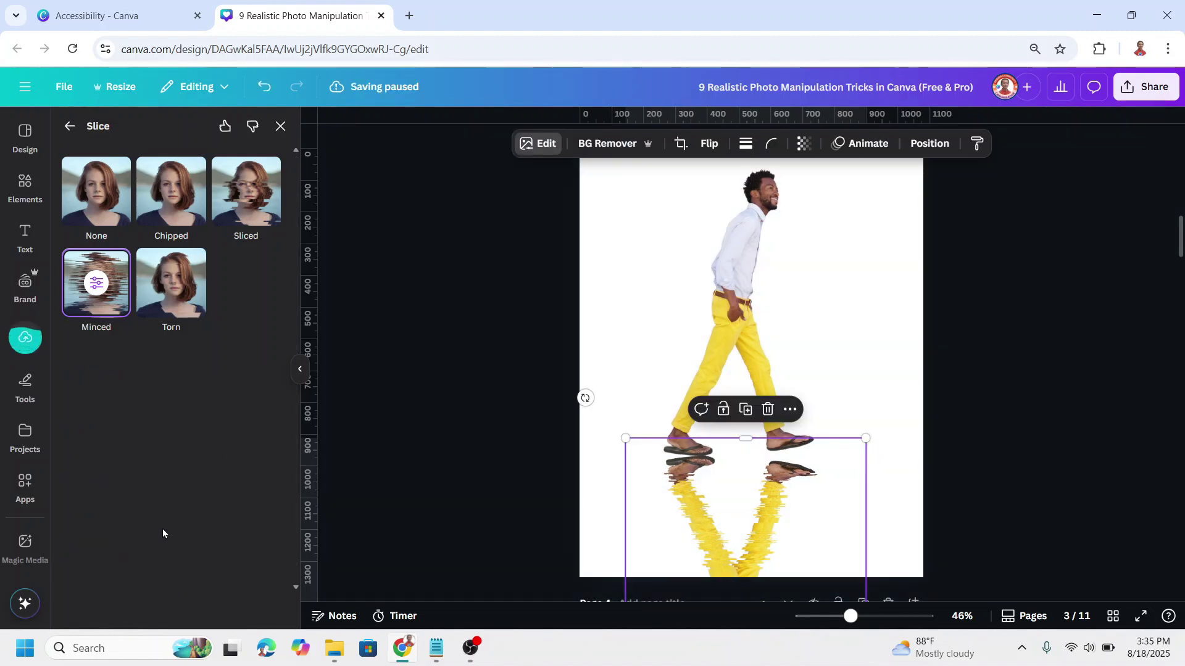
Step: Make the walking man's sliced reflection slightly more transparent
left_click(802, 143)
left_click_drag(830, 199, 813, 206)
left_click(916, 310)
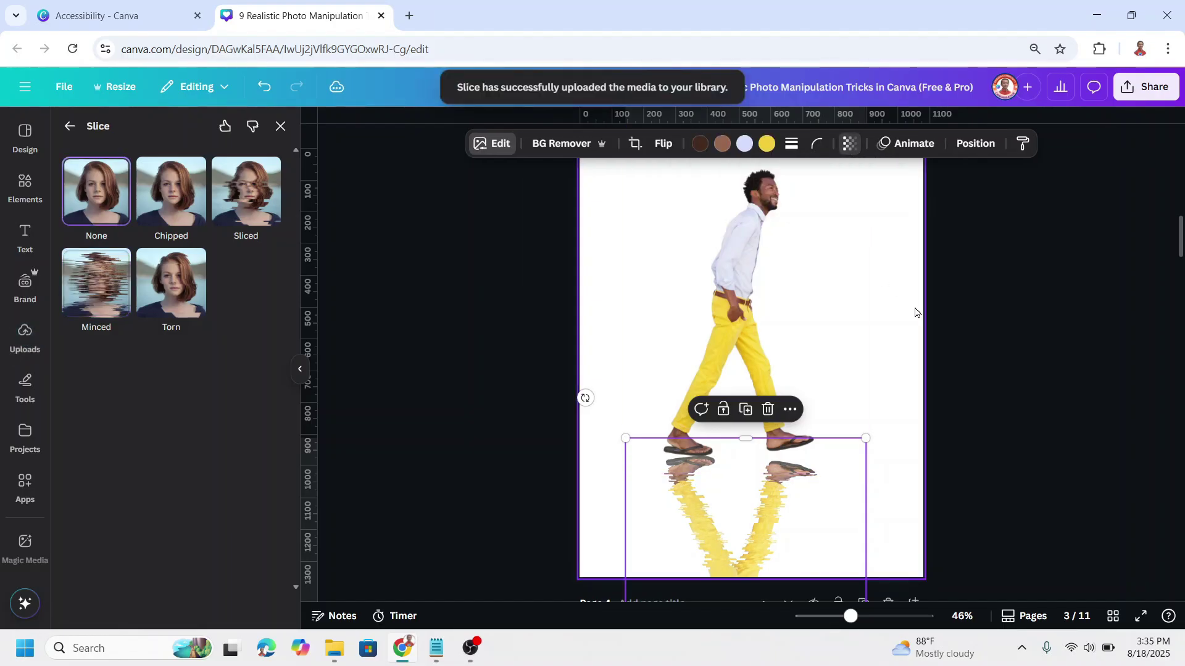
left_click(916, 313)
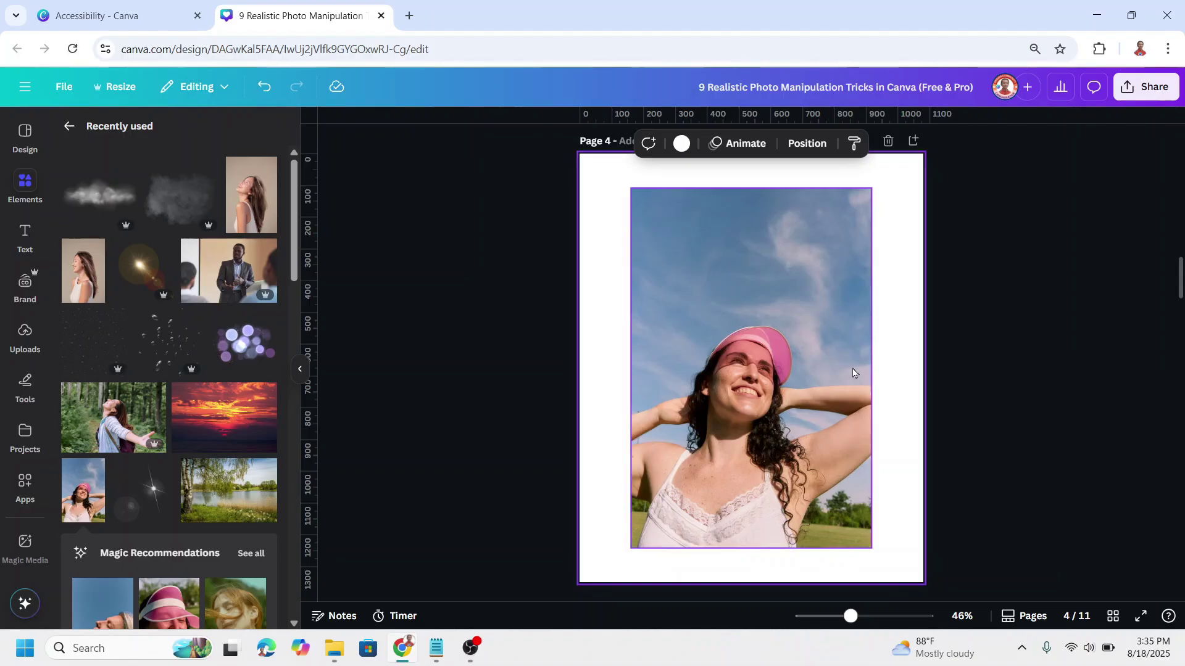
Step: Find the Light Lab app by searching for "light" and start adding light effects to the page 4 photo of the woman
left_click(829, 372)
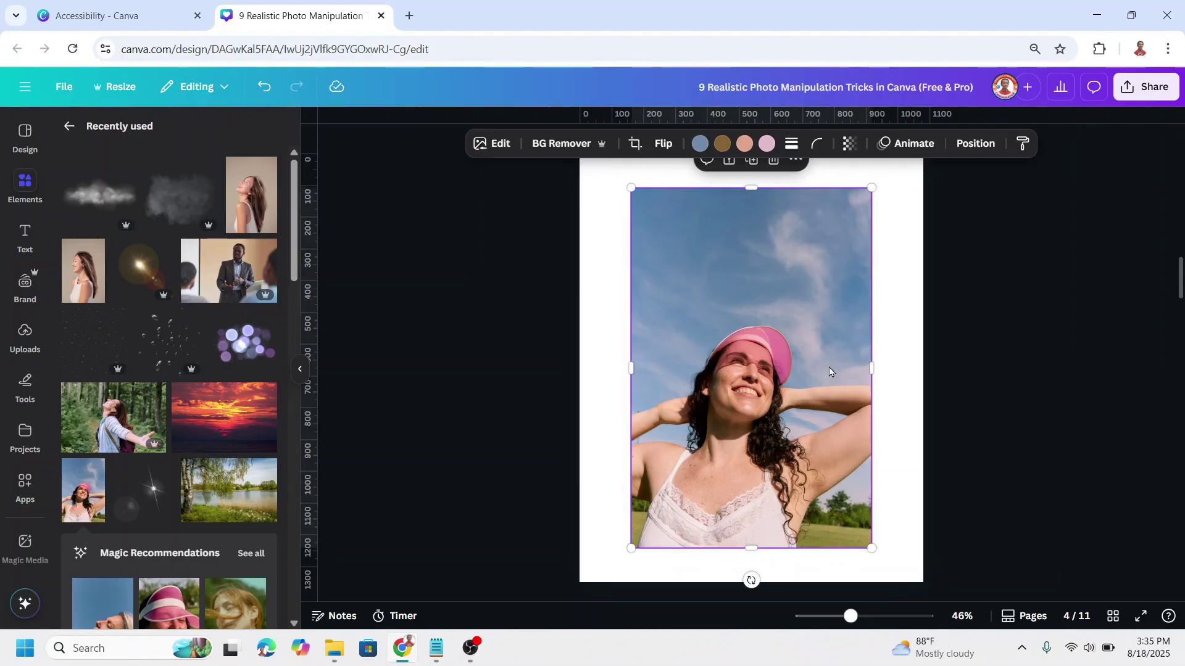
left_click(24, 486)
left_click(171, 132)
type("light")
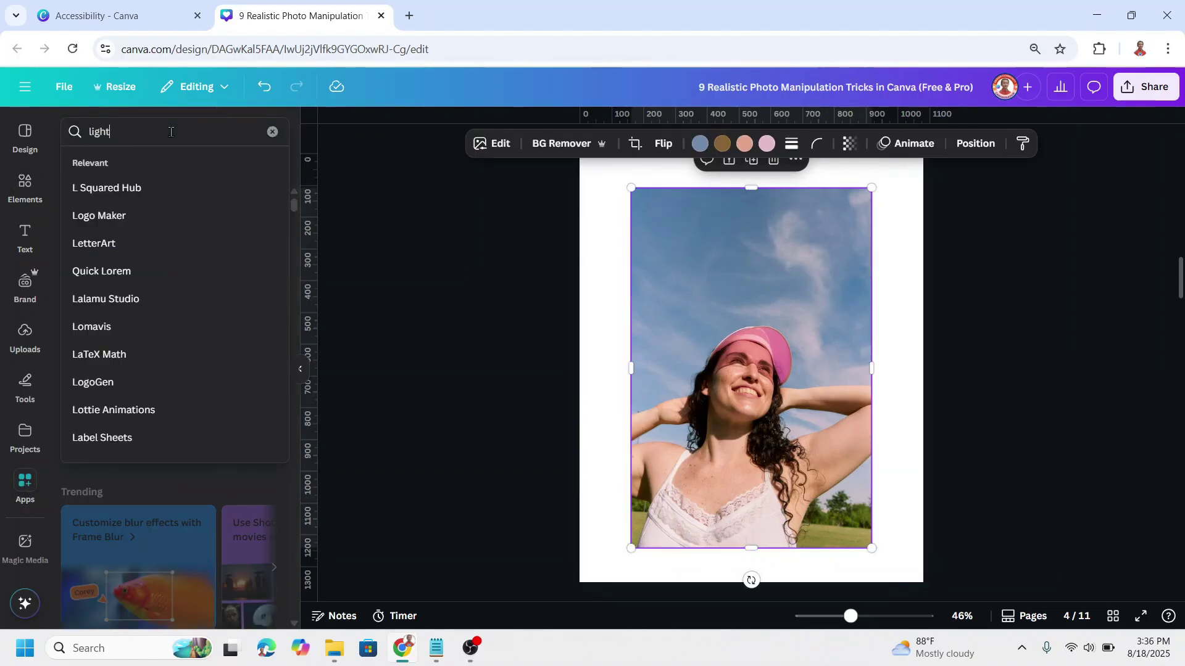
key("Return")
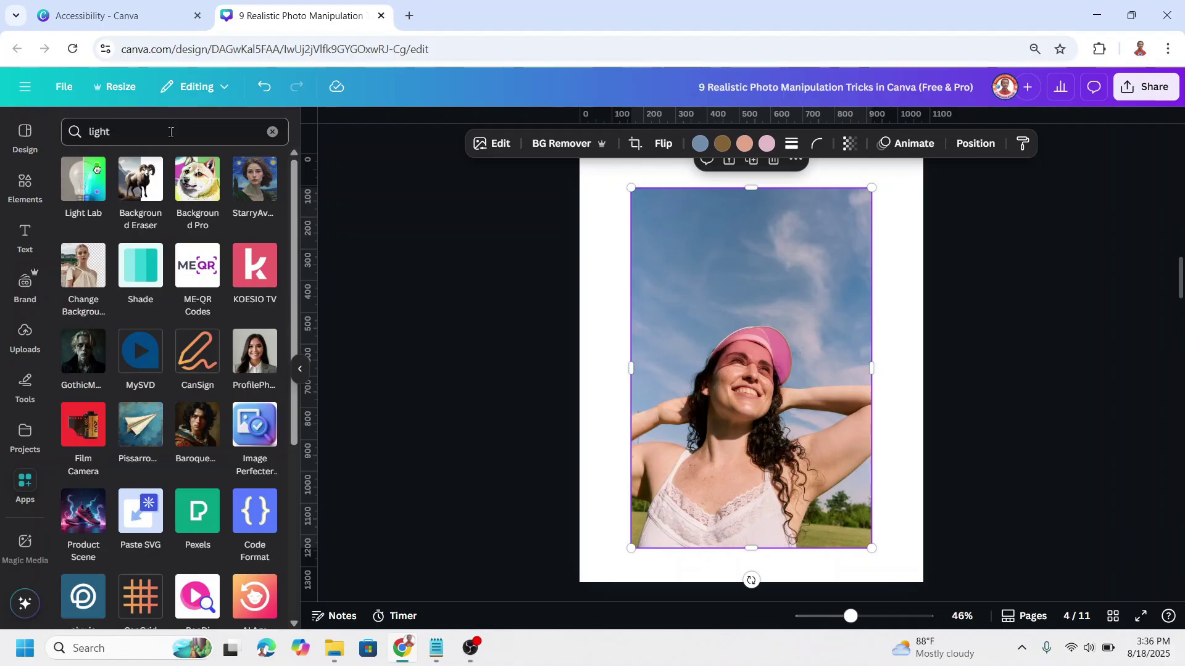
left_click(79, 188)
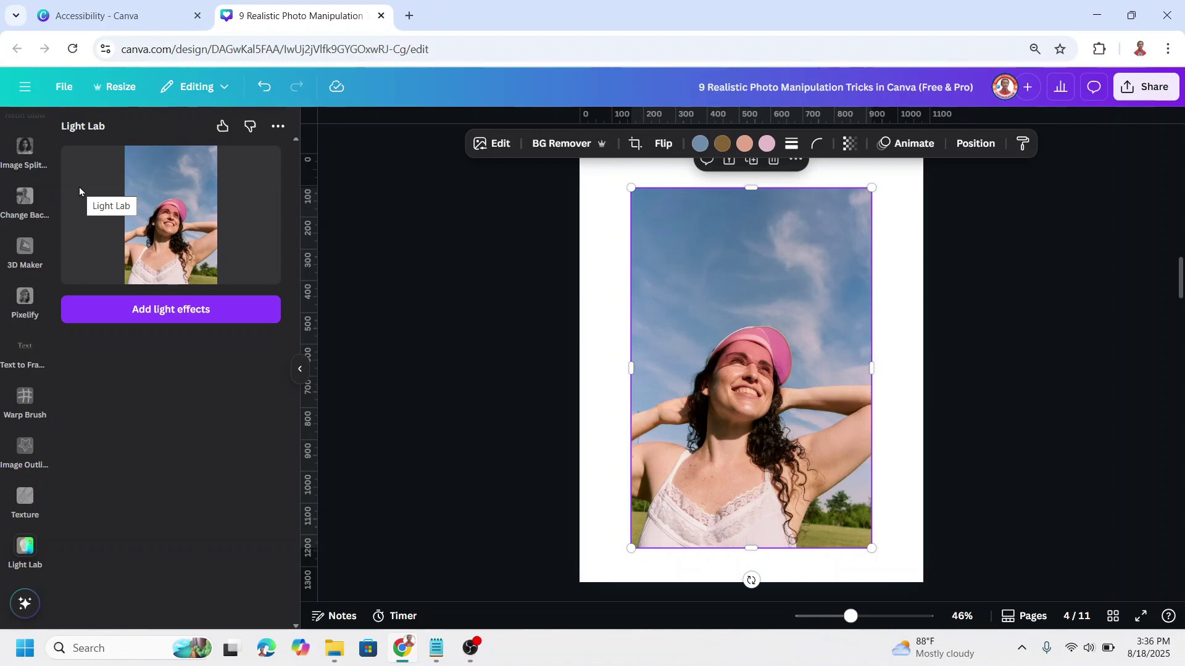
left_click(187, 311)
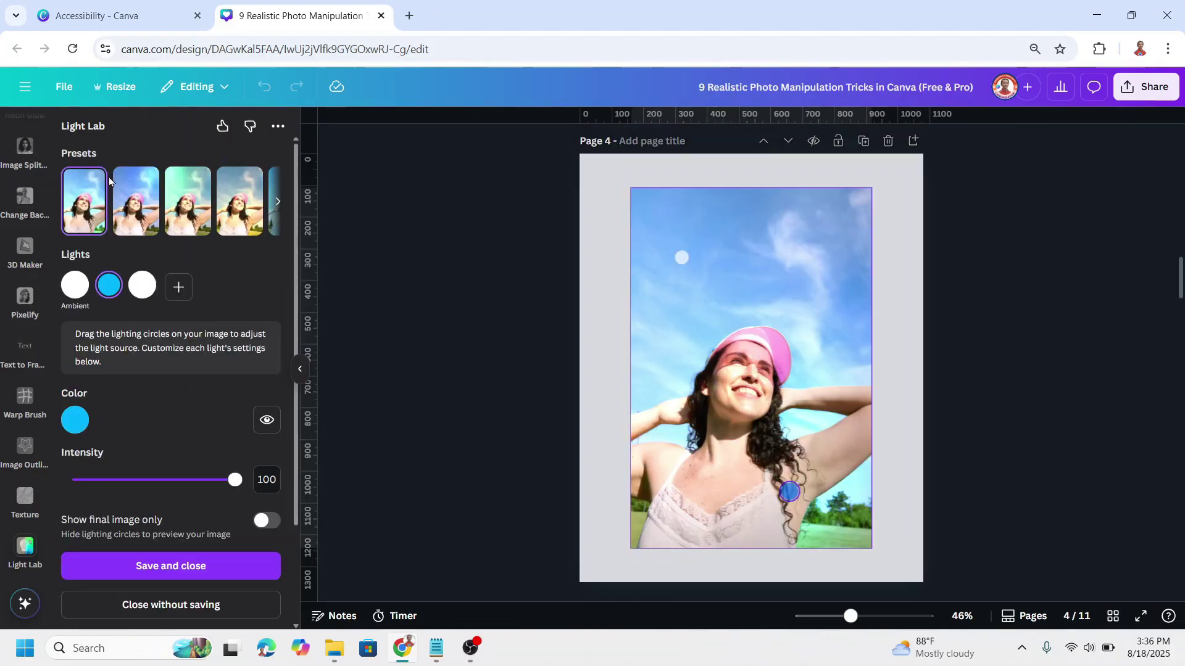
Step: Apply the dark Light Lab preset with deep blue ambient, light blue and red lights to the woman's photo
left_click(278, 209)
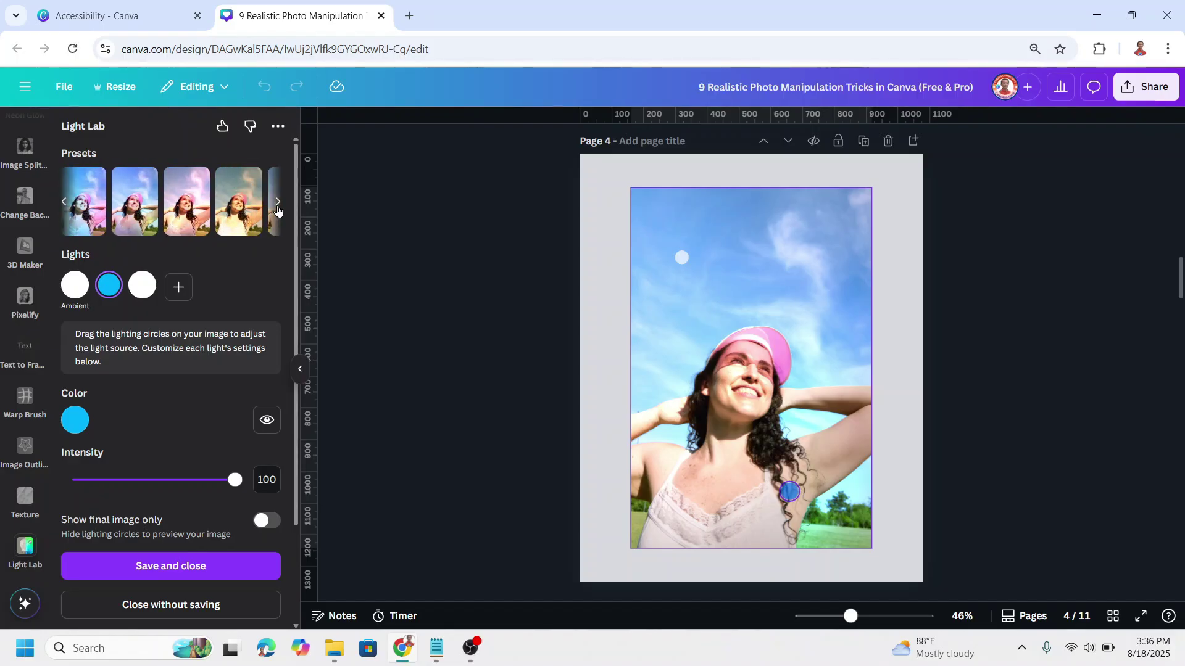
left_click(277, 208)
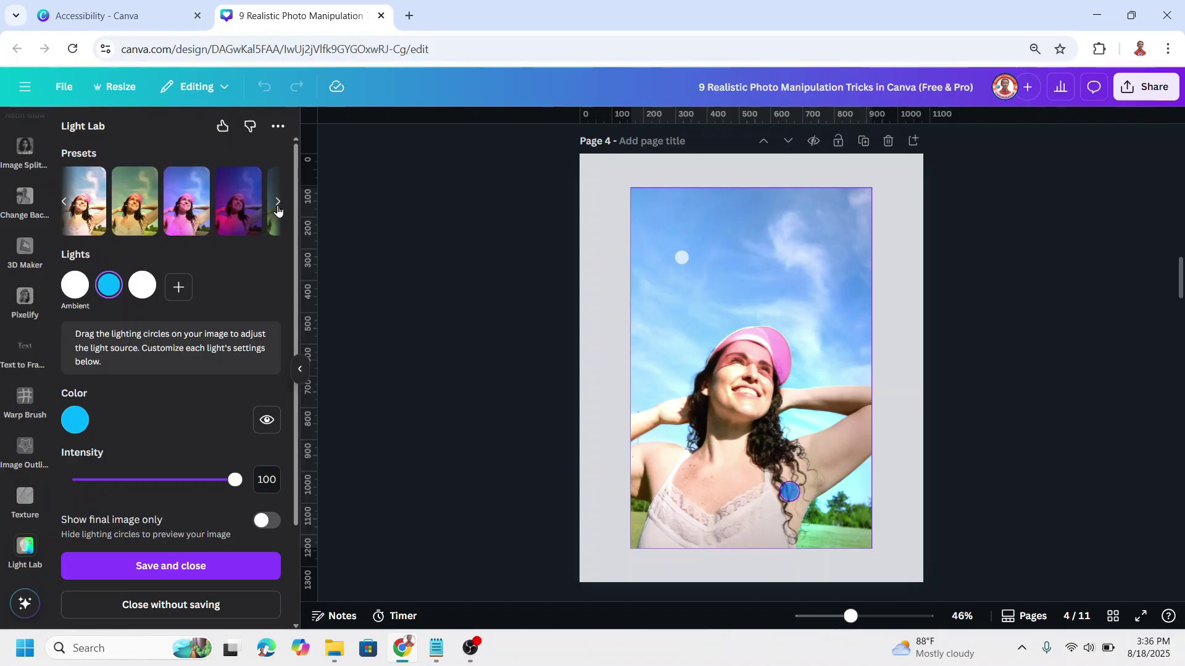
left_click(241, 216)
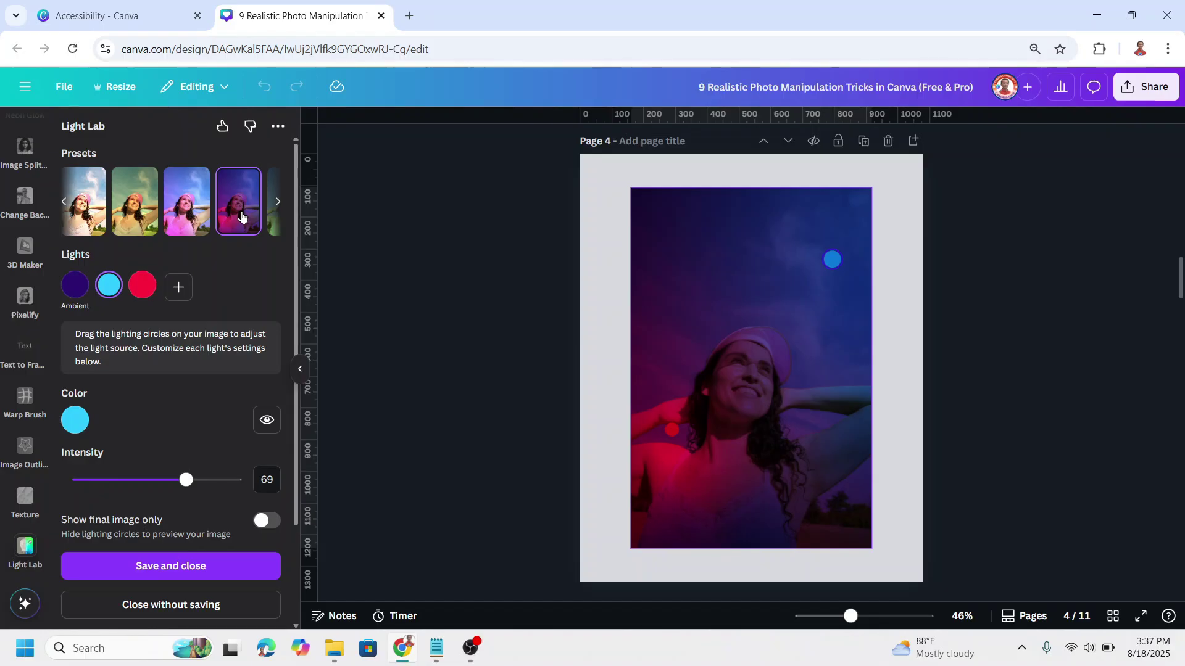
Step: Change the red light's color to the orange default solid color
left_click(150, 291)
left_click(75, 420)
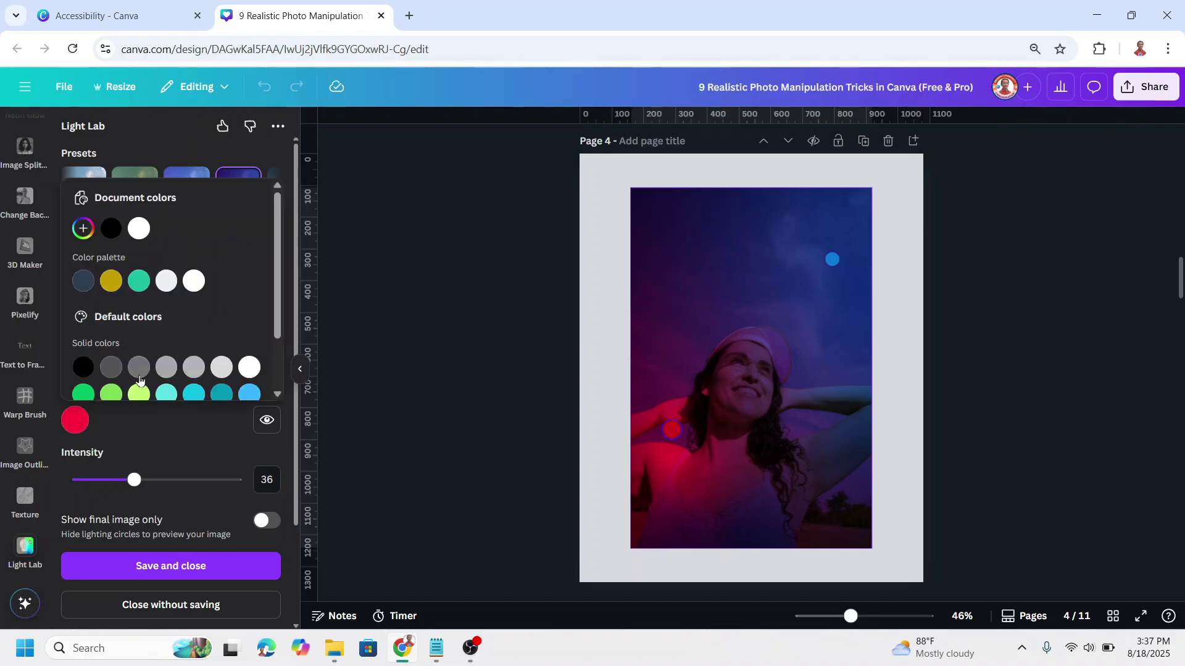
scroll(145, 371, "down", 1)
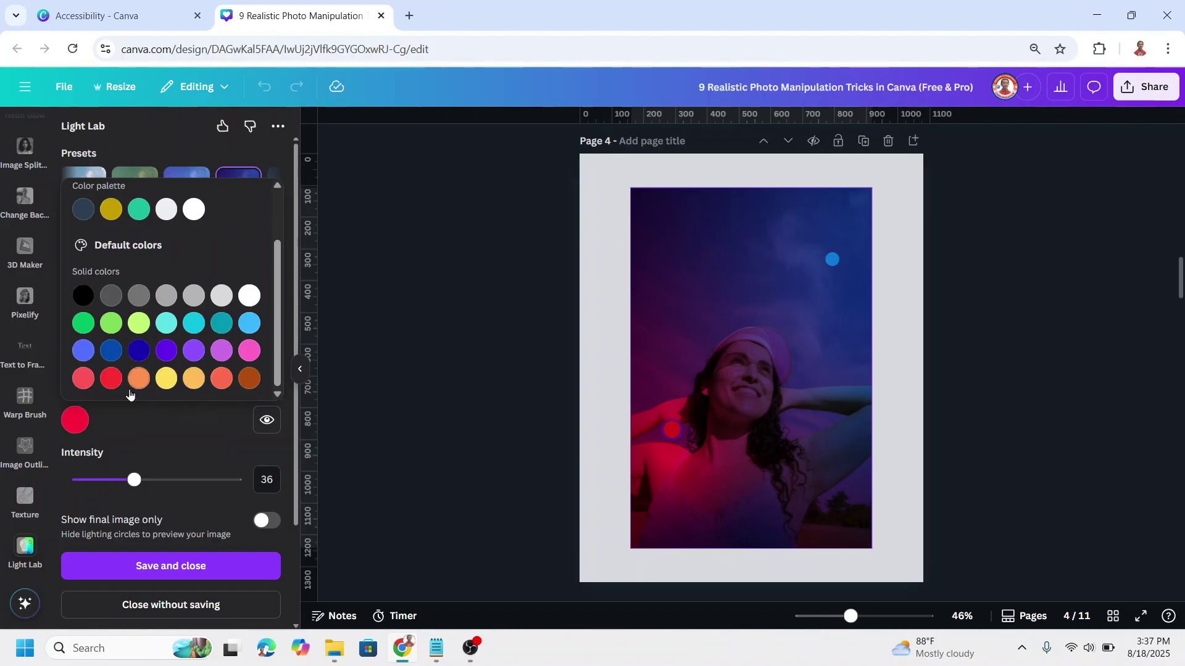
left_click(139, 379)
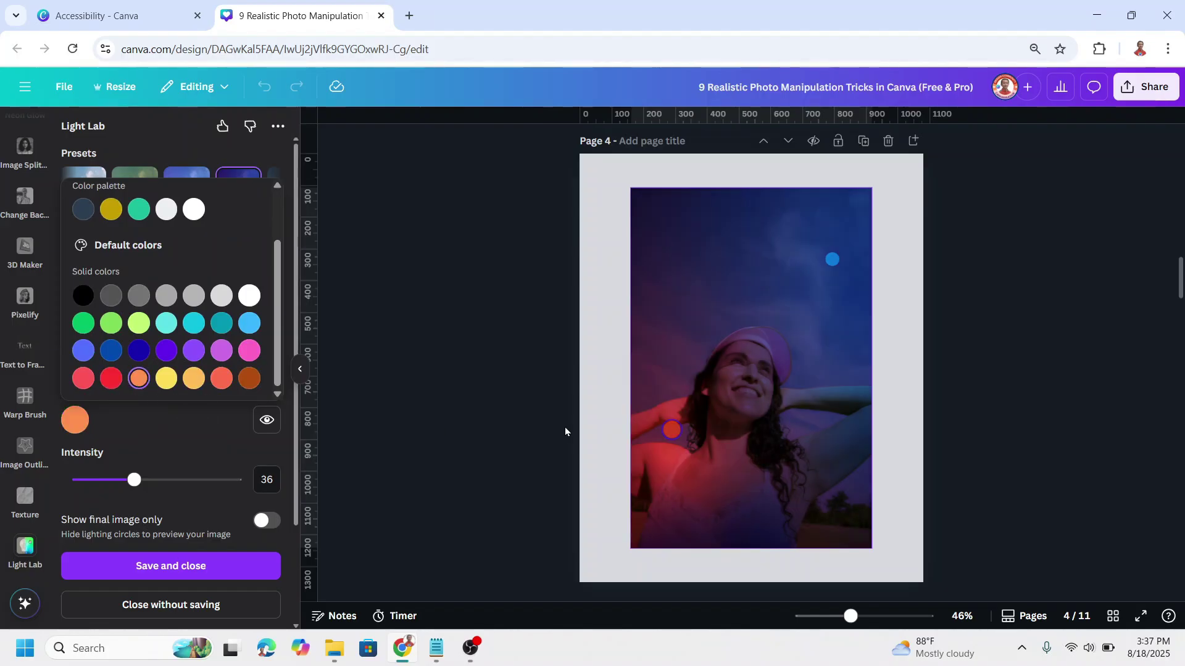
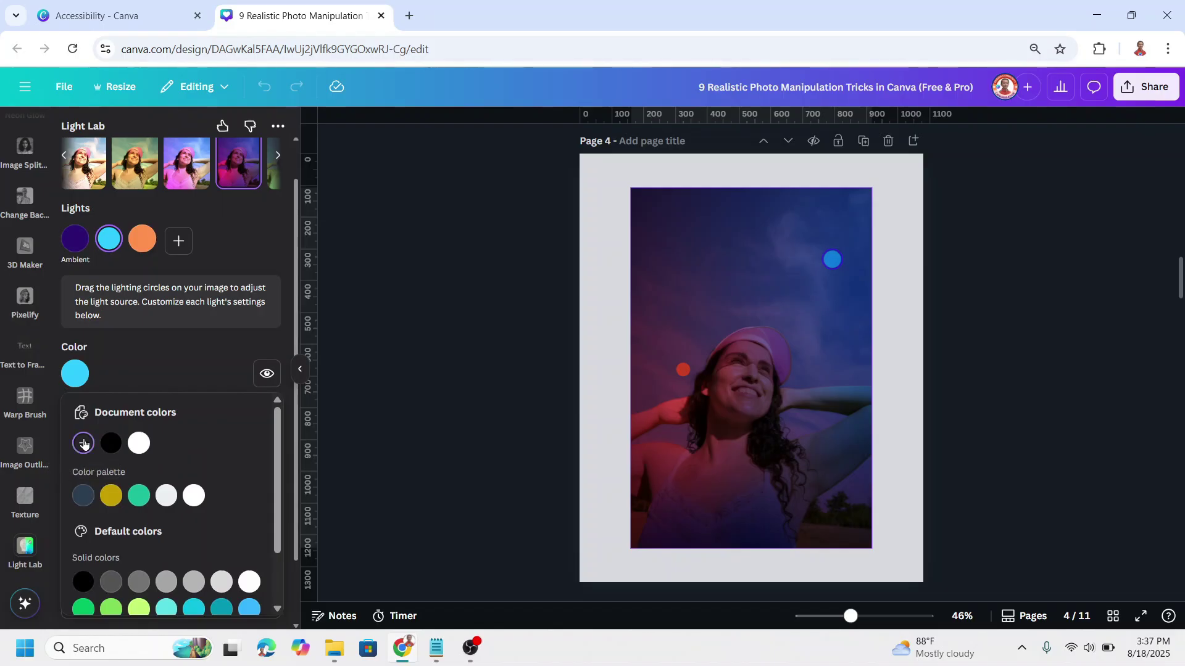
Step: Change the light blue light's color to the custom dark purple #3E0685 and save the light effects to the photo
left_click(84, 444)
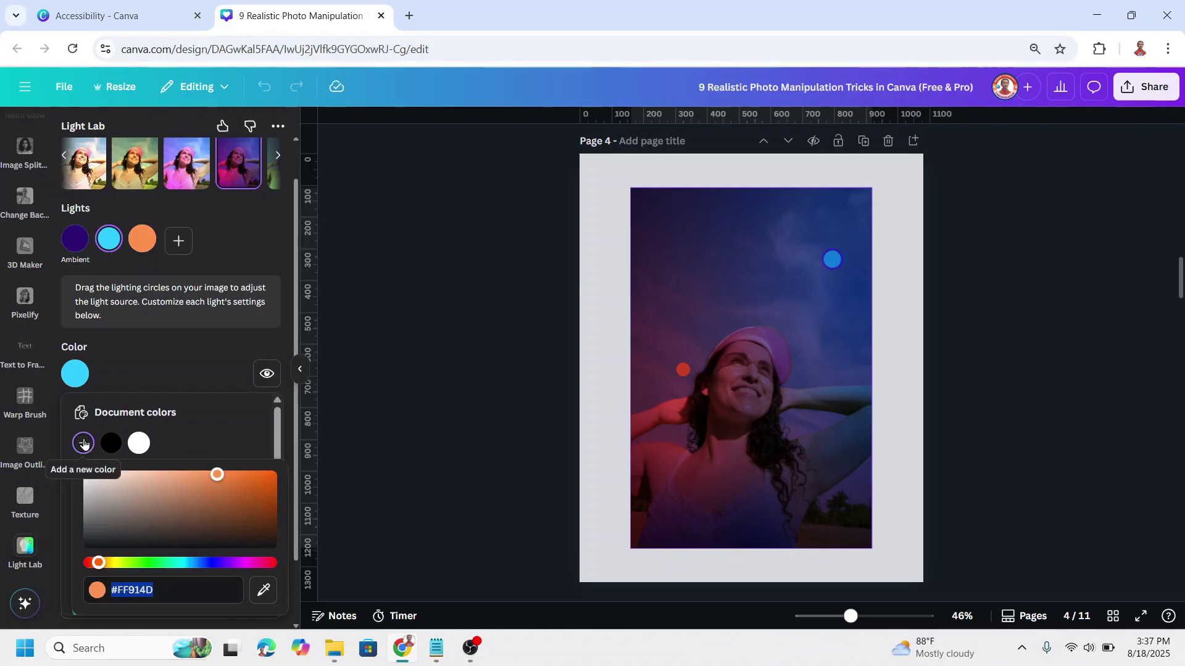
left_click(246, 564)
left_click(270, 512)
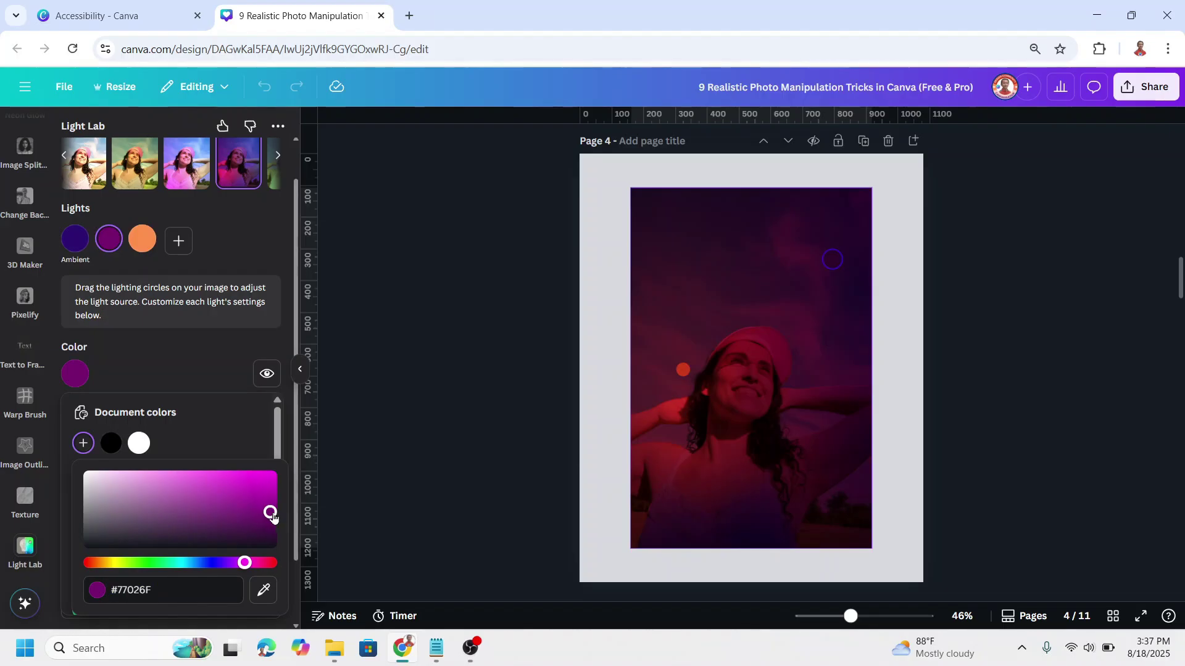
left_click(216, 563)
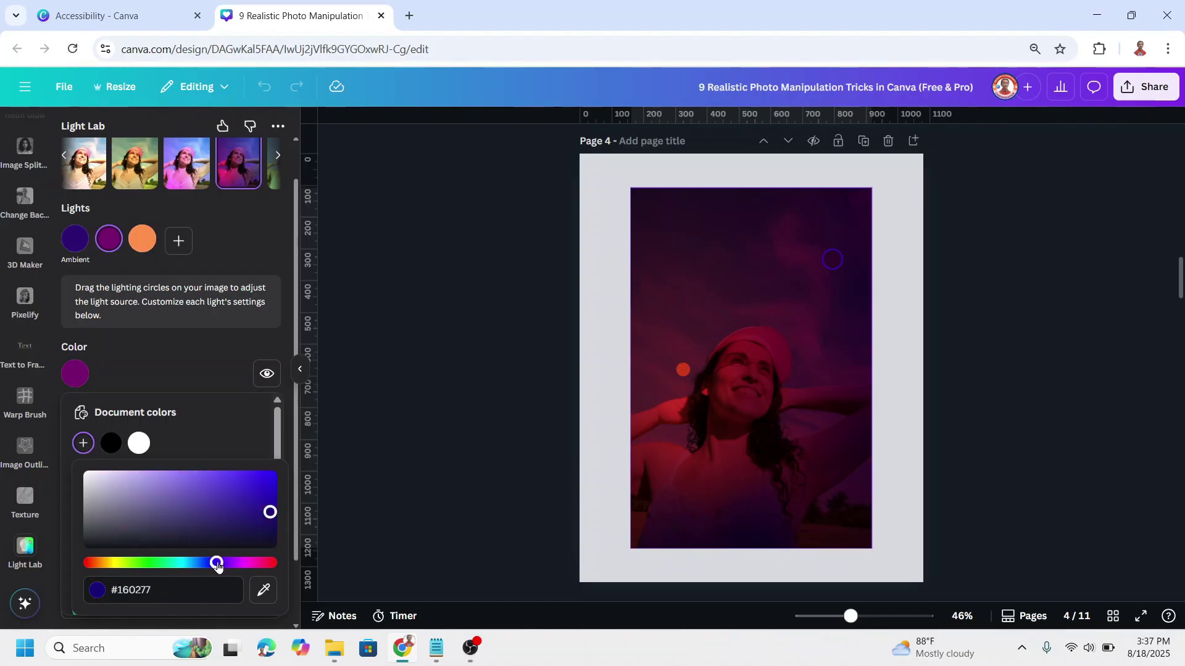
mouse_move(265, 510)
left_mouse_down()
mouse_move(256, 504)
mouse_move(265, 507)
left_mouse_up()
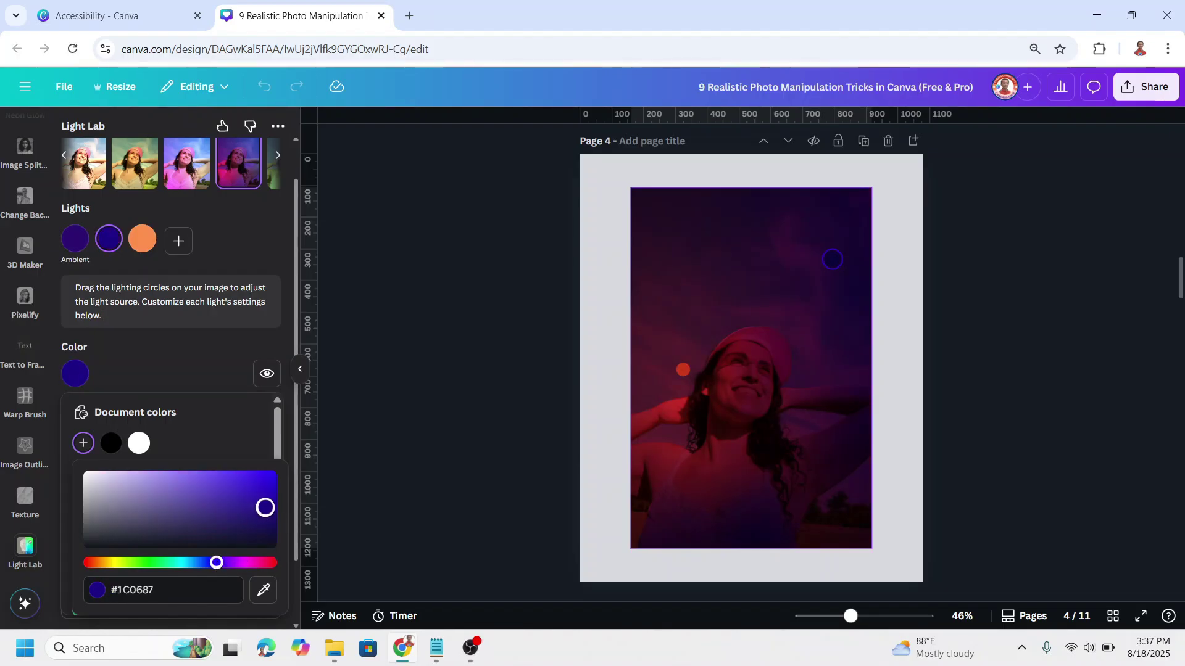
left_click(225, 562)
left_click(264, 508)
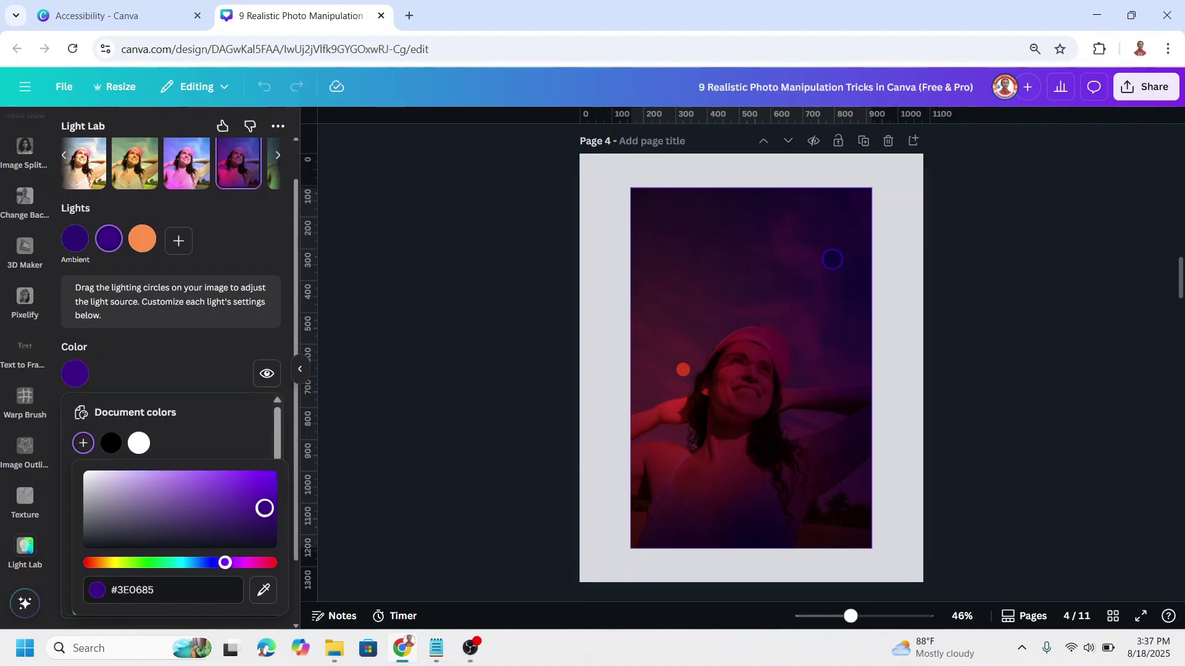
left_click(222, 425)
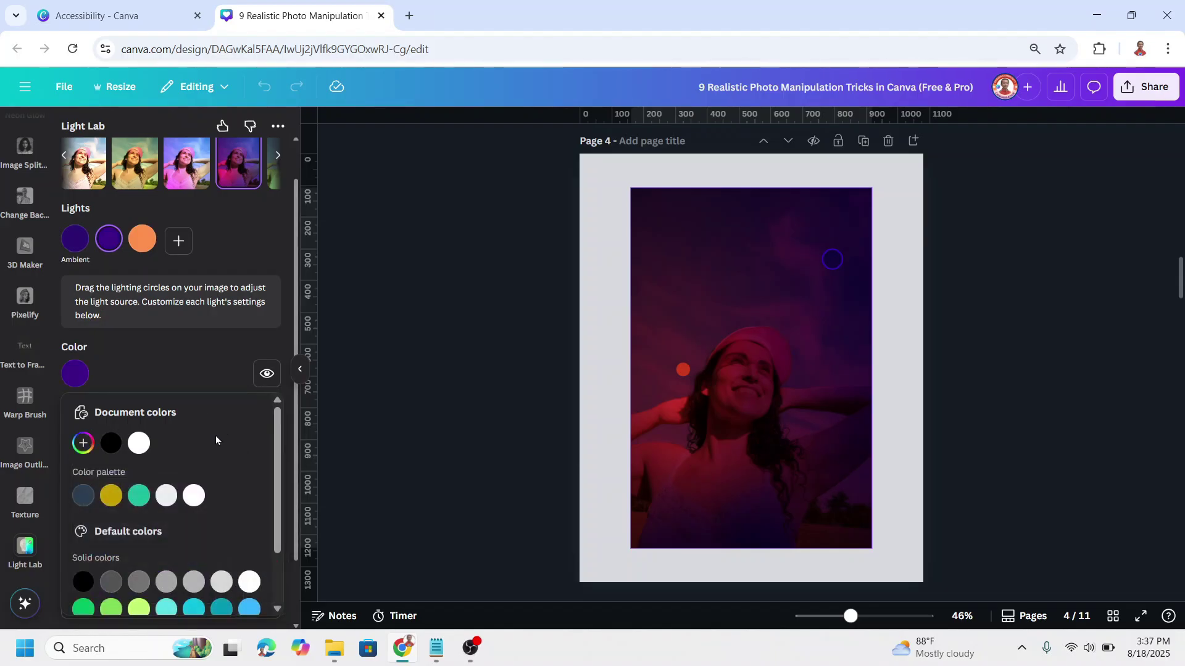
scroll(238, 527, "down", 2)
left_click(209, 367)
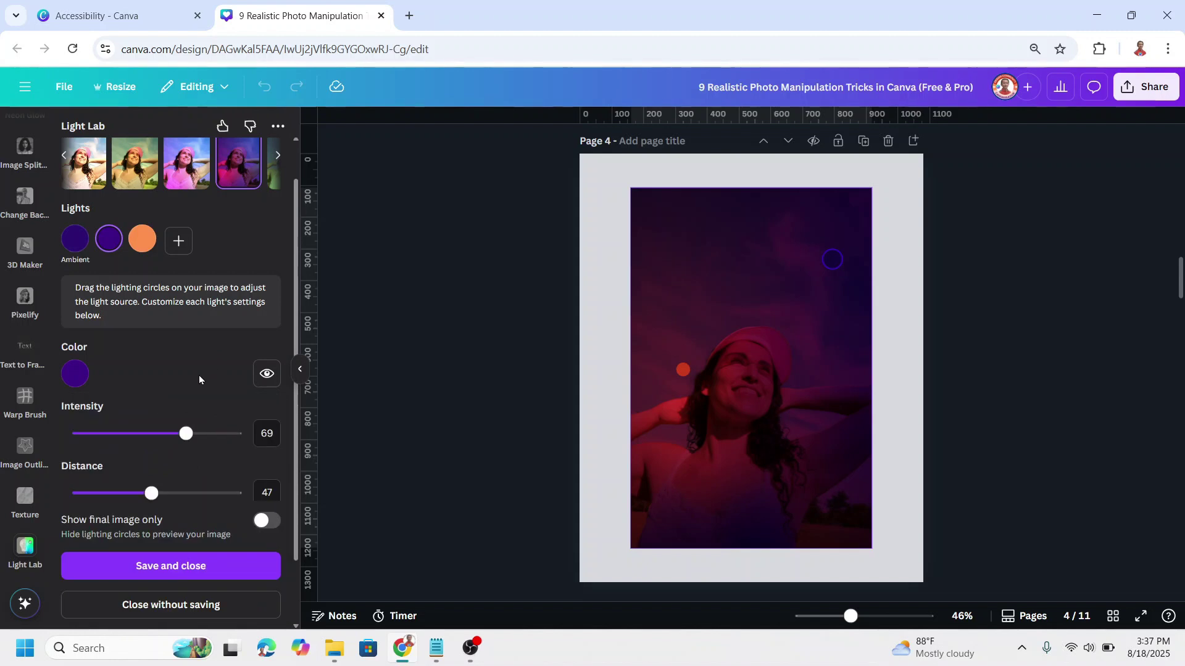
scroll(199, 375, "down", 2)
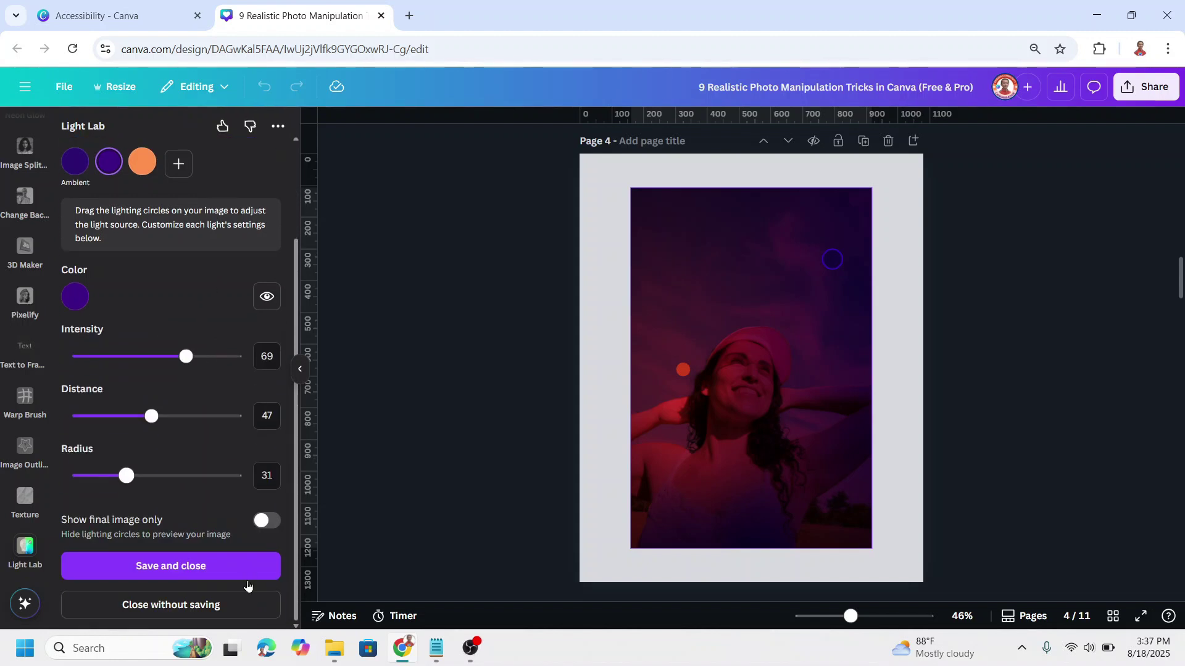
left_click(206, 568)
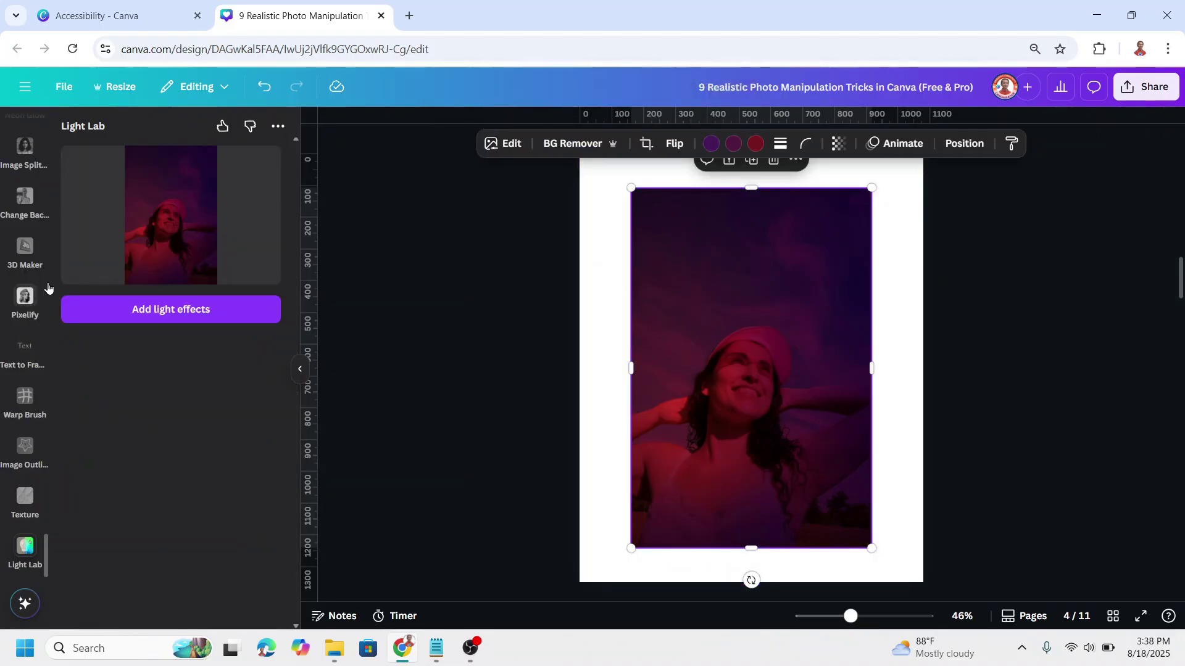
Step: Search the elements library for "sunset" and show all matching photos
scroll(18, 278, "down", 5)
scroll(18, 271, "up", 10)
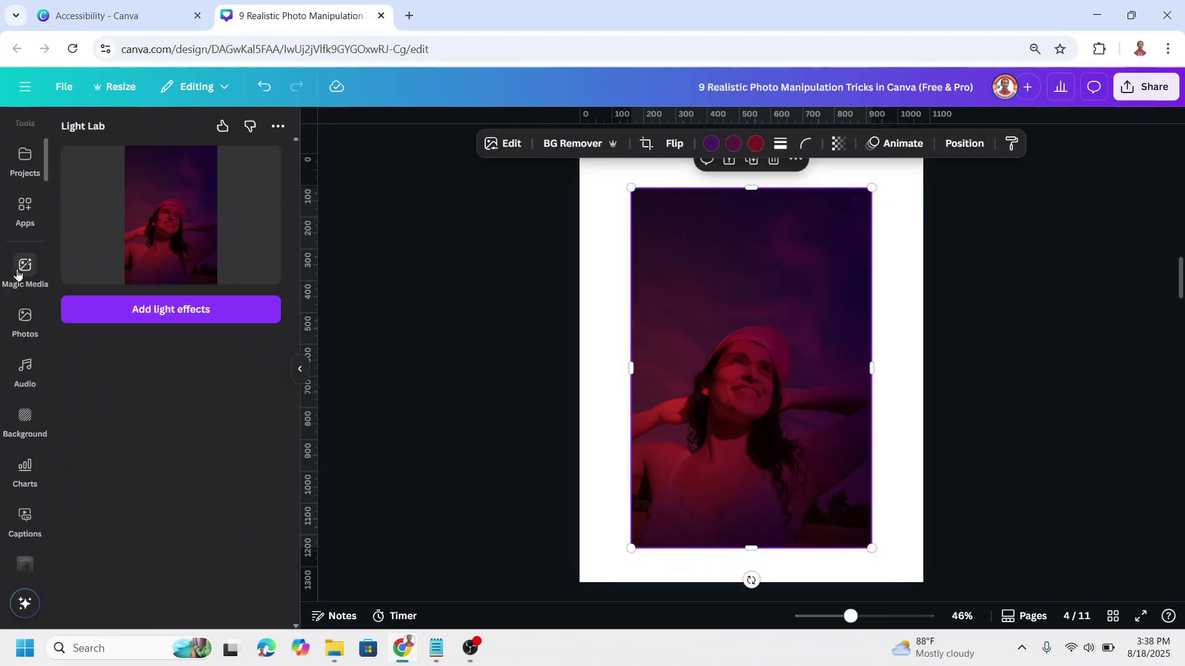
left_click(24, 186)
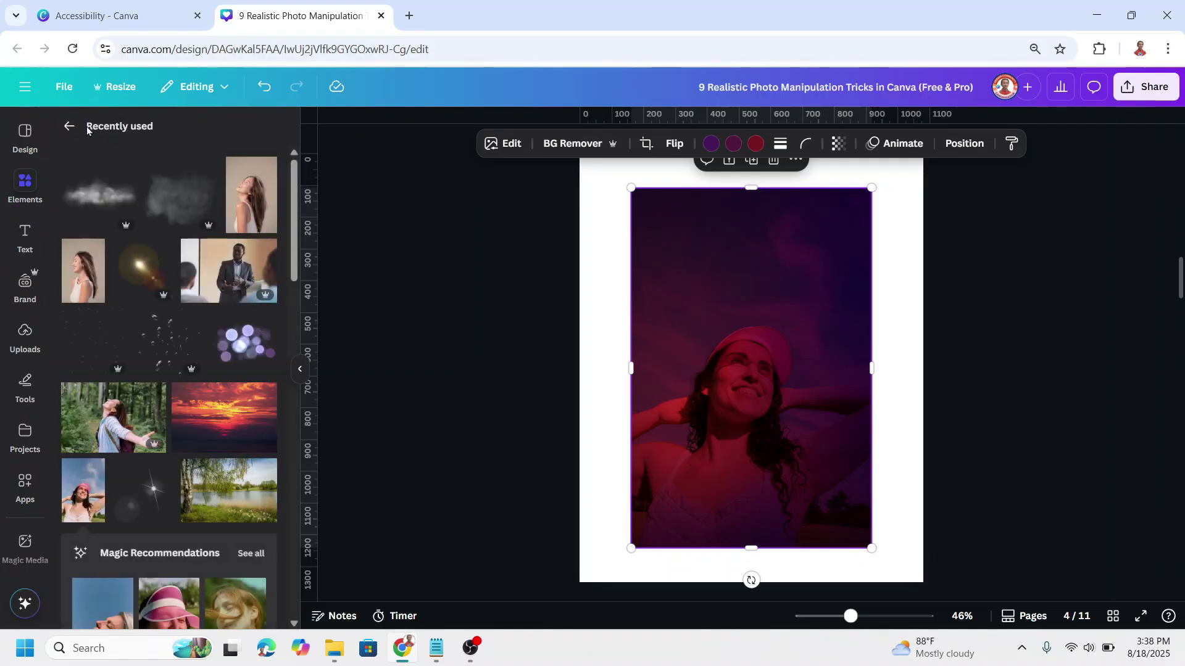
left_click(68, 126)
left_click(126, 132)
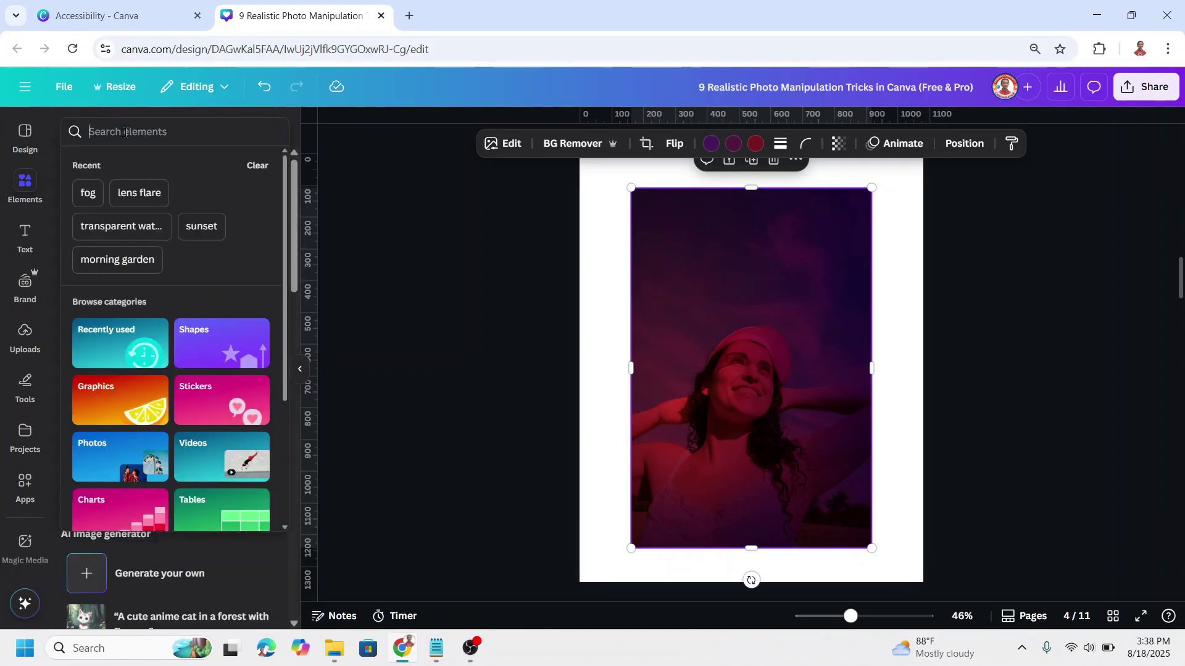
left_click(209, 236)
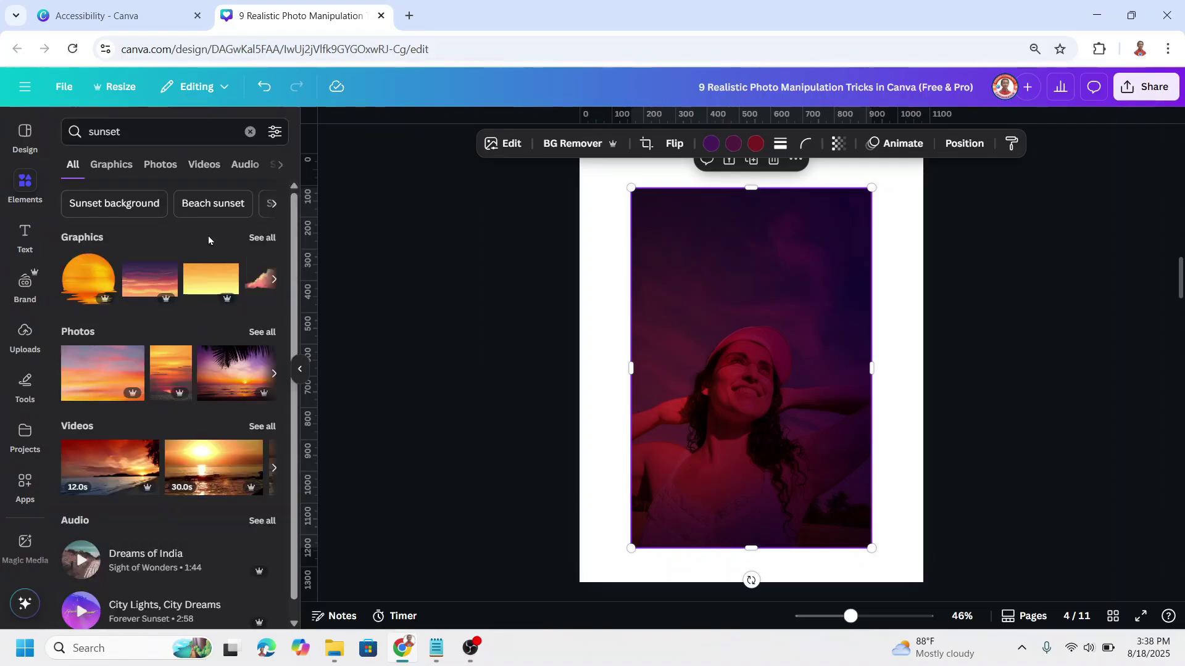
left_click(264, 332)
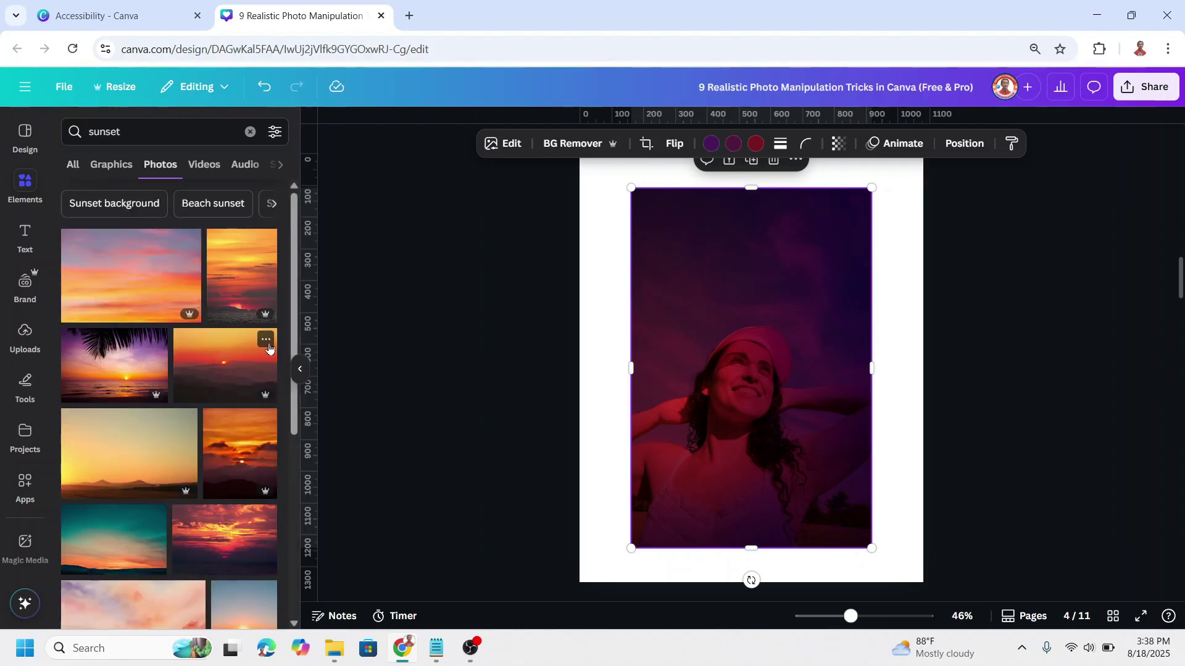
Step: Add the photo of a red and purple cloudy sunset over the sea and set it as the page 4 background
scroll(266, 401, "down", 2)
left_click(226, 463)
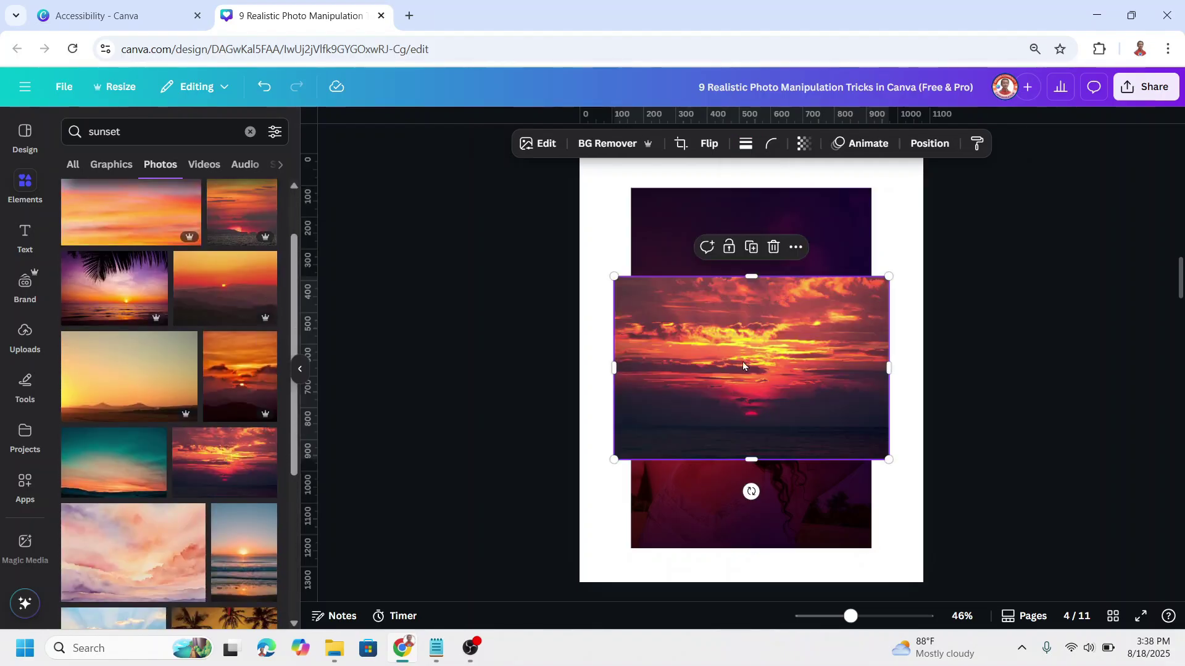
right_click(781, 334)
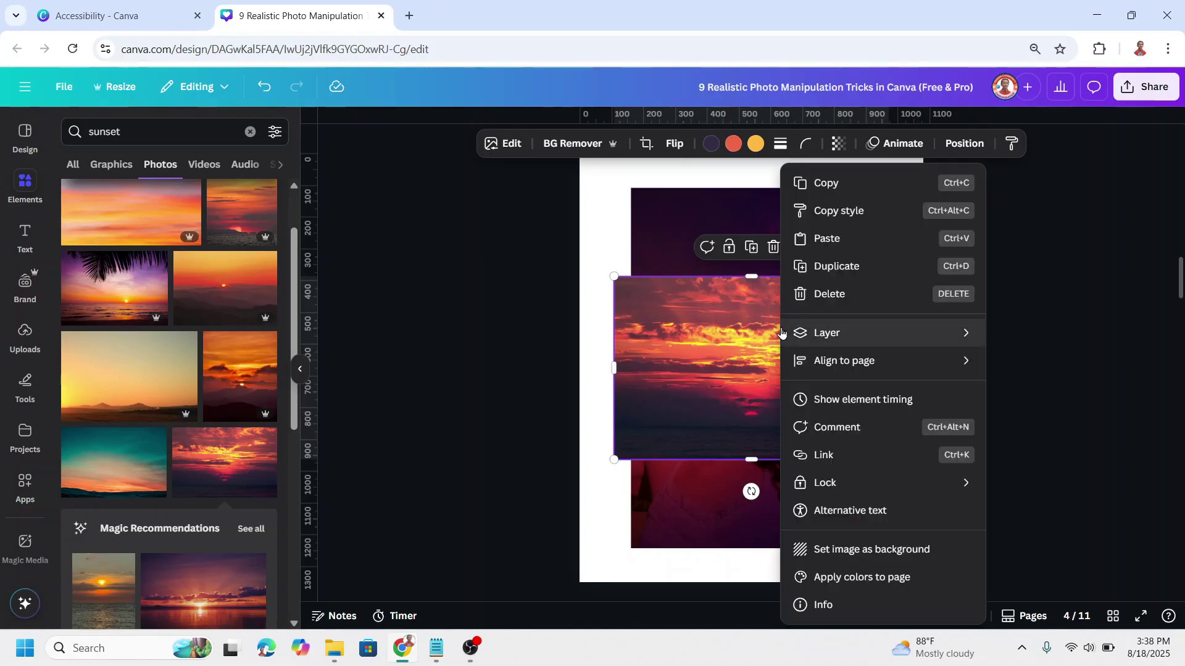
left_click(871, 549)
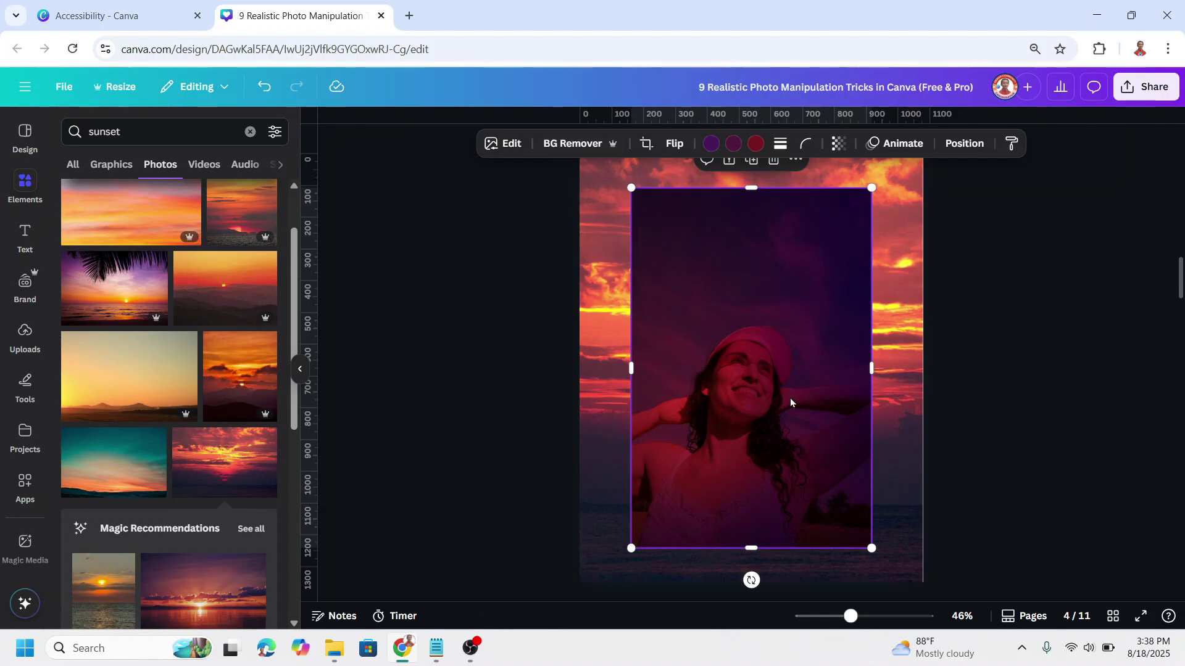
Step: Find the Background Cleaner app by searching for "clea" and erase the background of the relit woman's photo
left_click(25, 488)
left_click(139, 129)
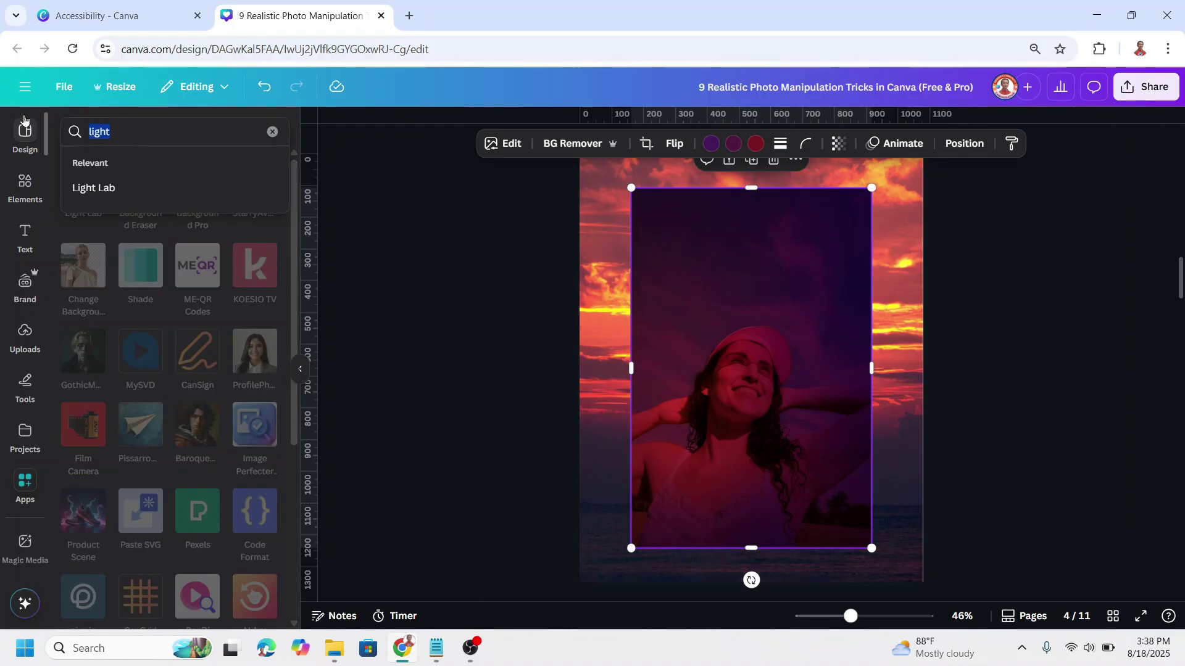
type("clea")
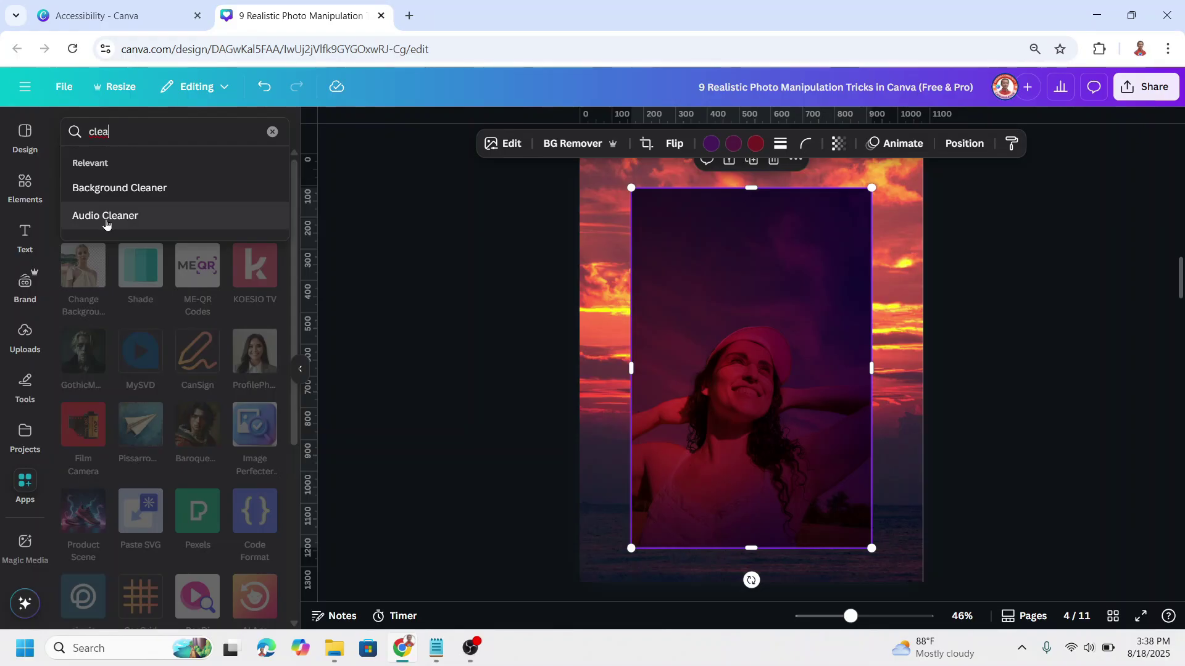
left_click(126, 188)
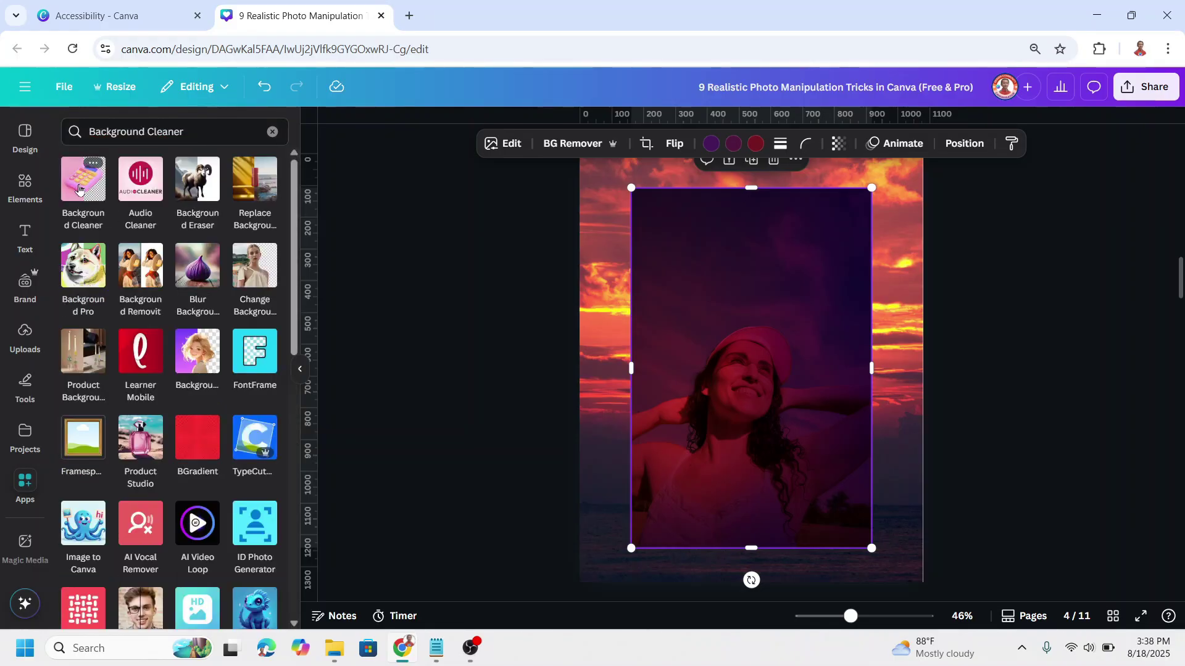
left_click(79, 185)
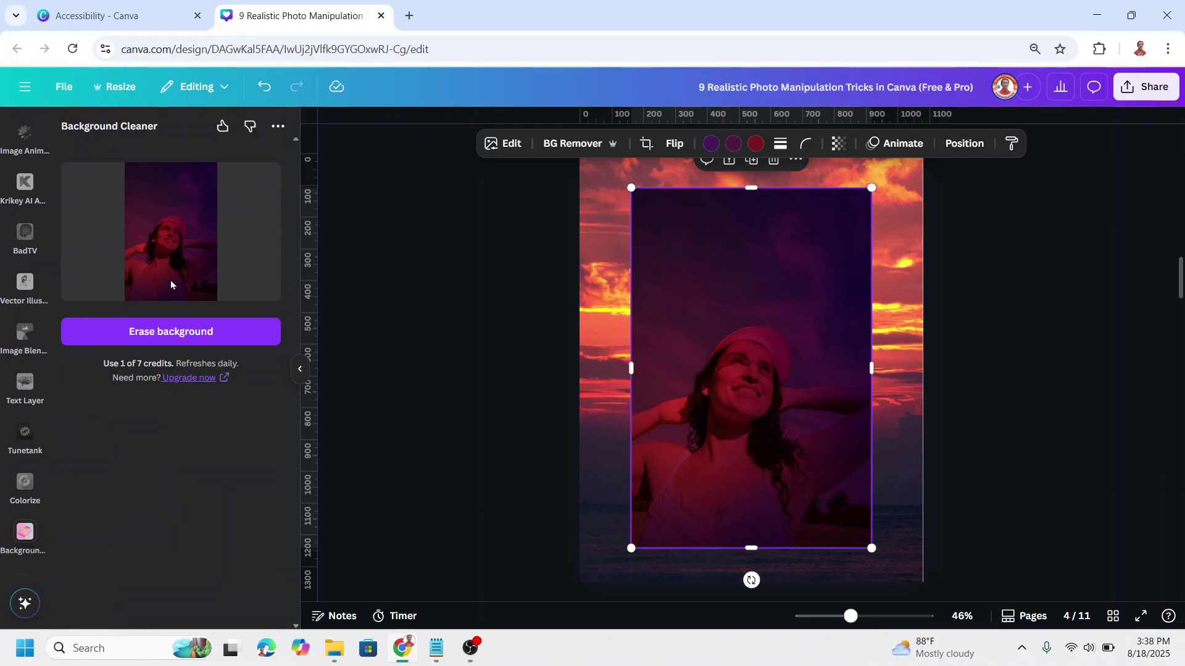
left_click(202, 337)
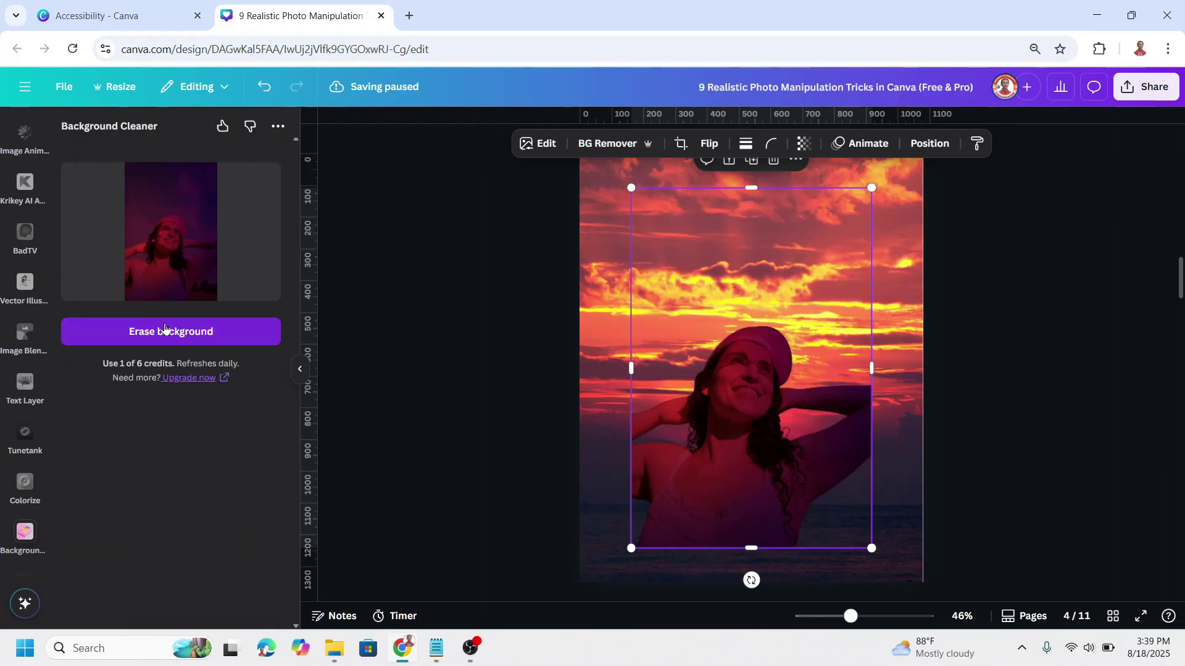
Step: Move the woman's cutout to the lower left of the page and enlarge it toward the upper right to fill the sunset scene
left_click_drag(775, 473, 733, 518)
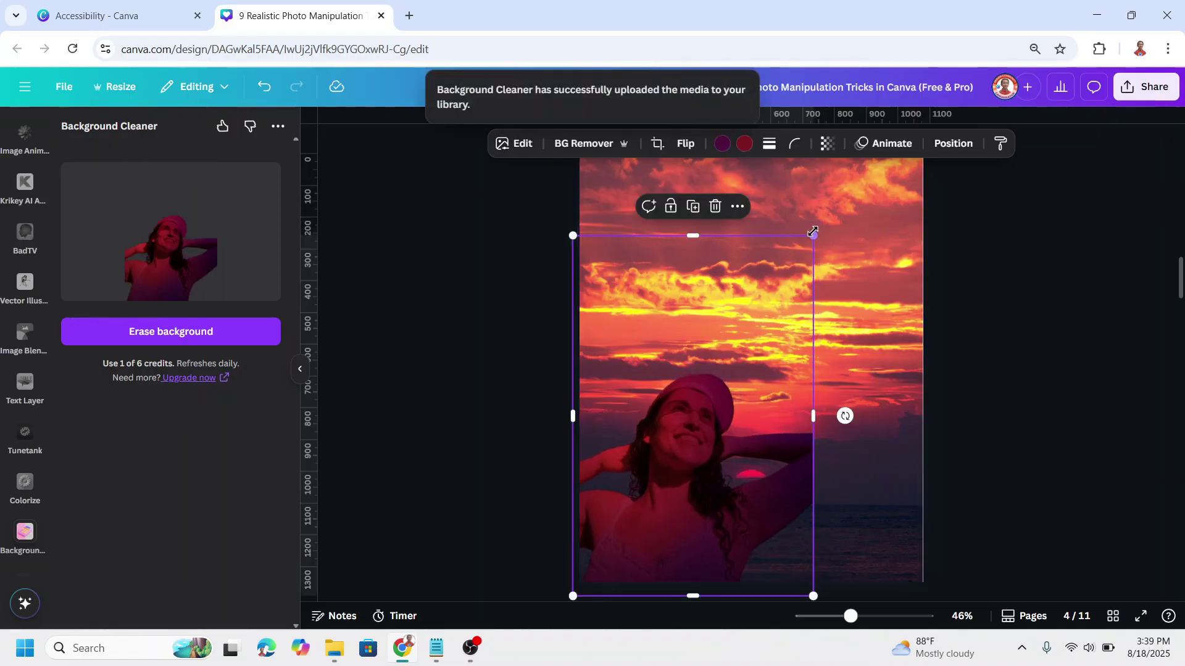
left_click_drag(814, 235, 932, 93)
left_click(1045, 436)
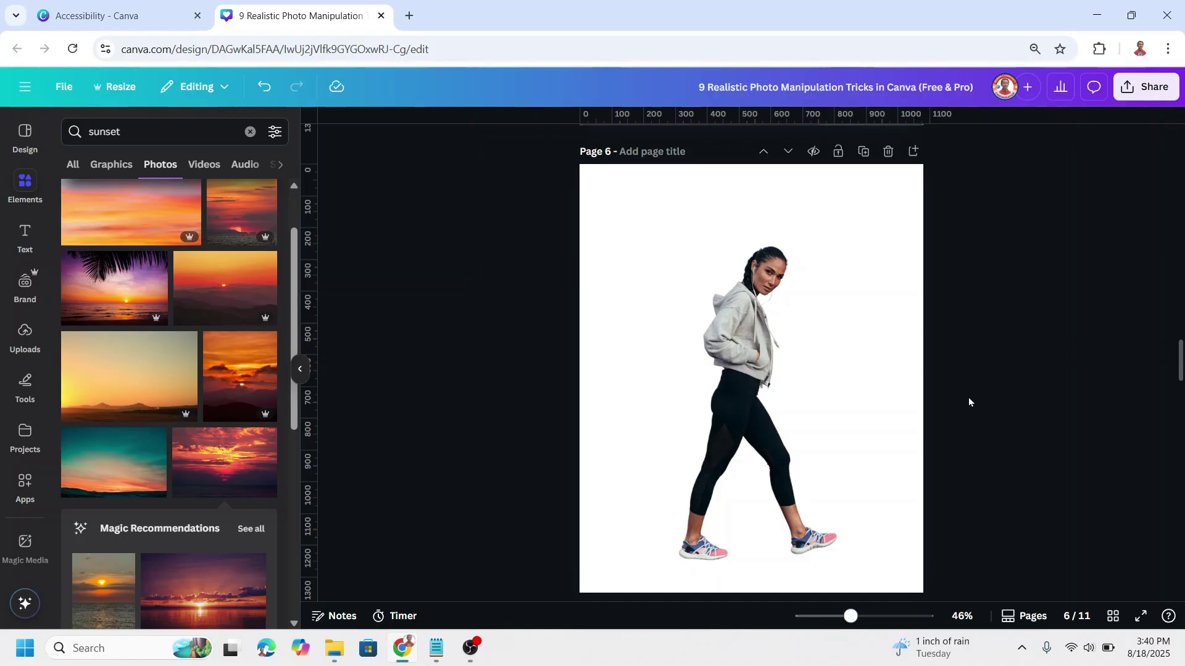
Step: Duplicate the walking woman on page 6 and place one copy to the right of the other
left_click(740, 356)
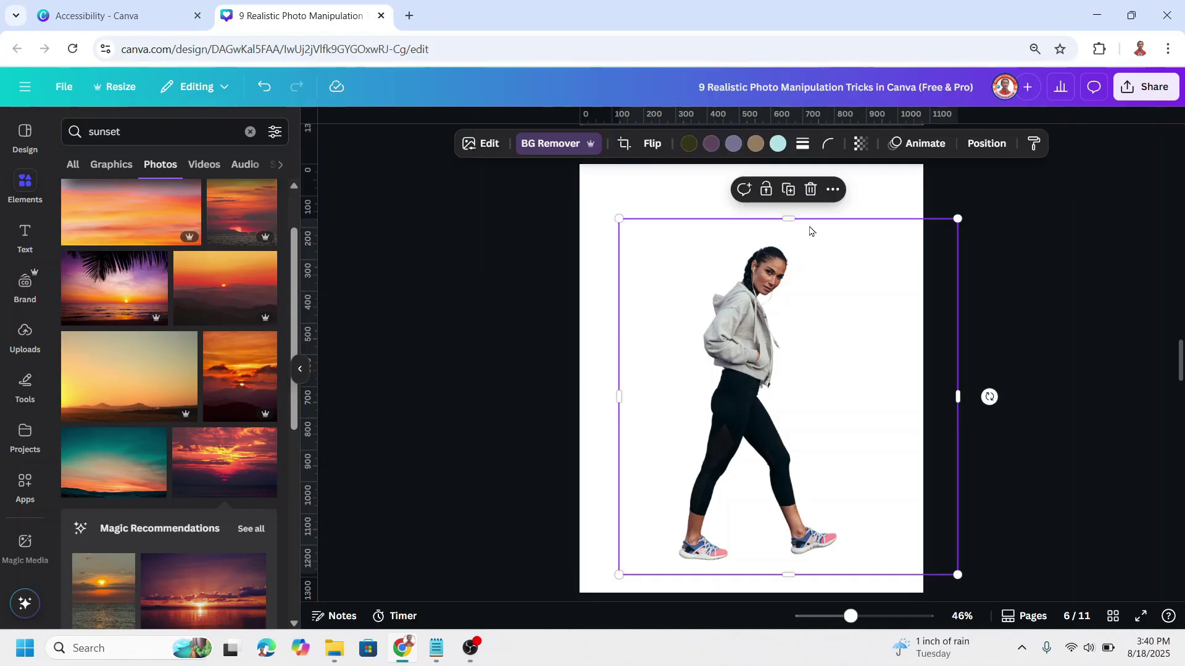
left_click(790, 192)
left_click_drag(727, 340, 872, 321)
Step: Select the left walking woman and open the Reshape app by searching the apps for "reshape"
left_click(703, 319)
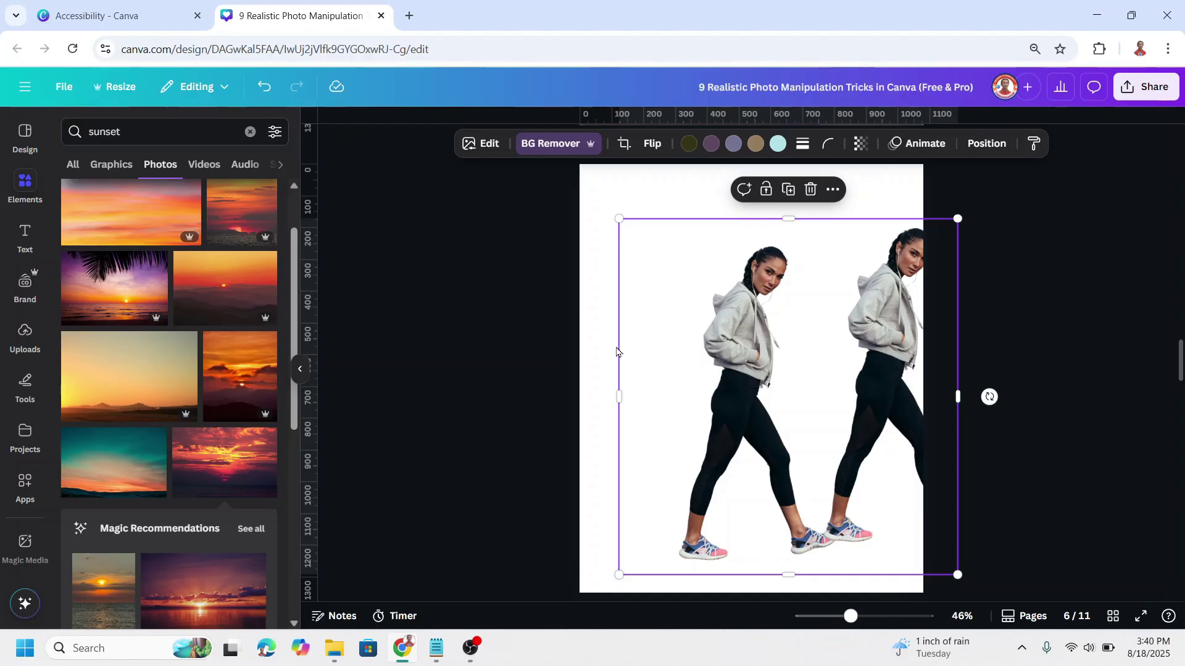
left_click(25, 486)
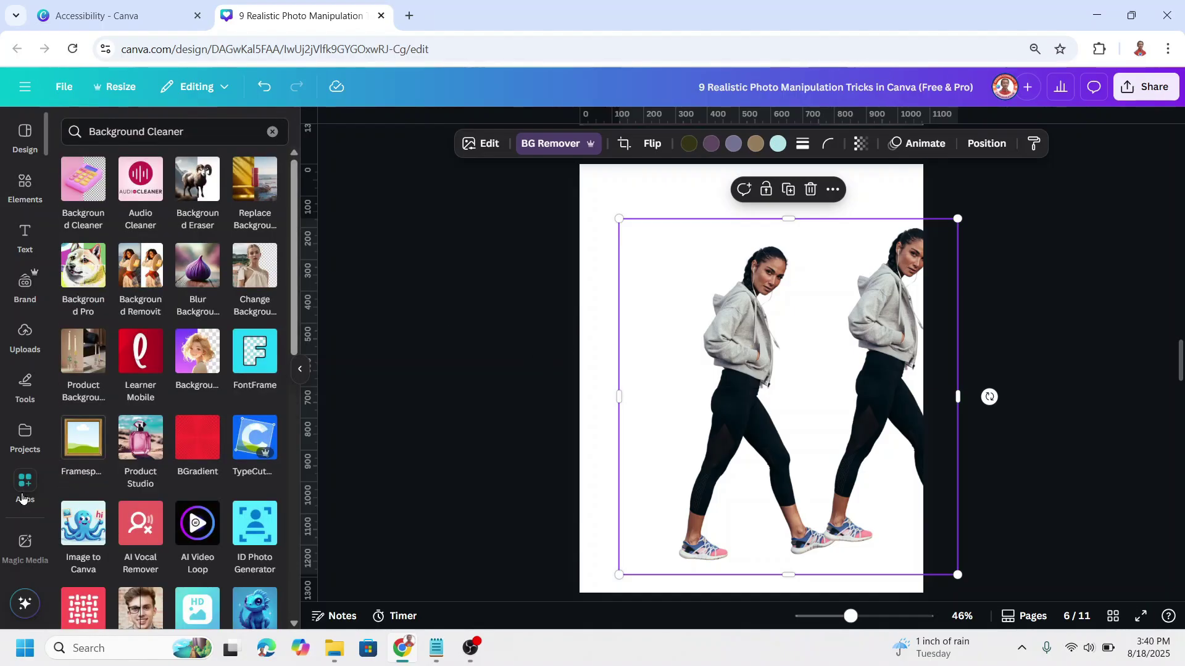
left_click(135, 131)
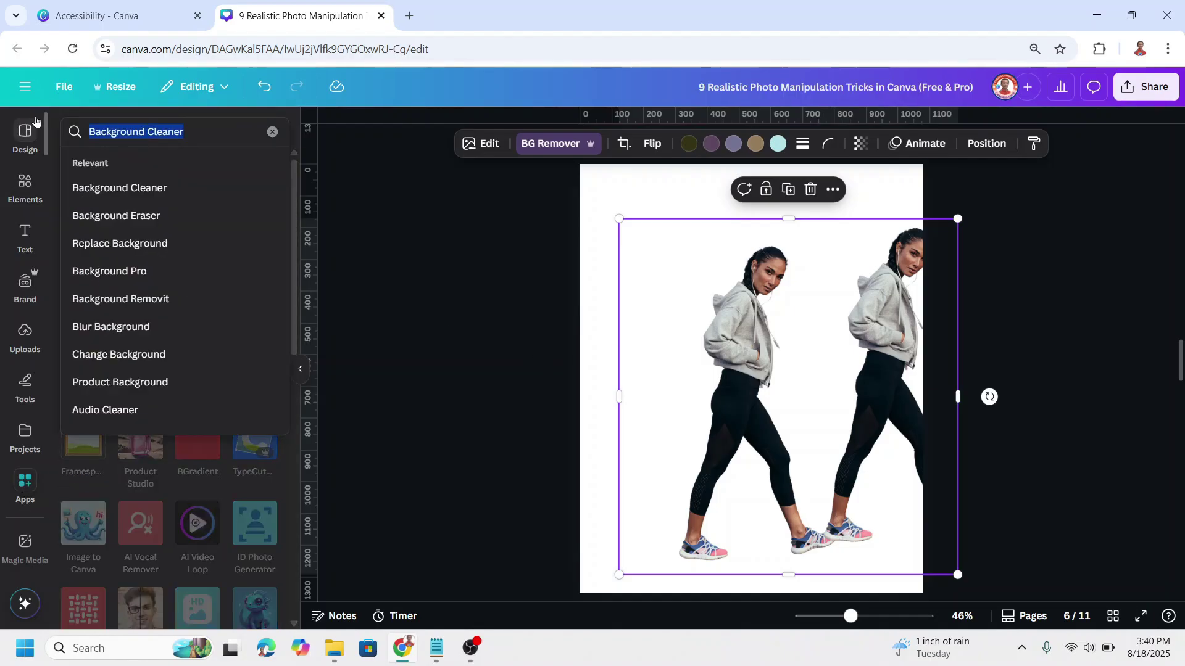
type("reshpe")
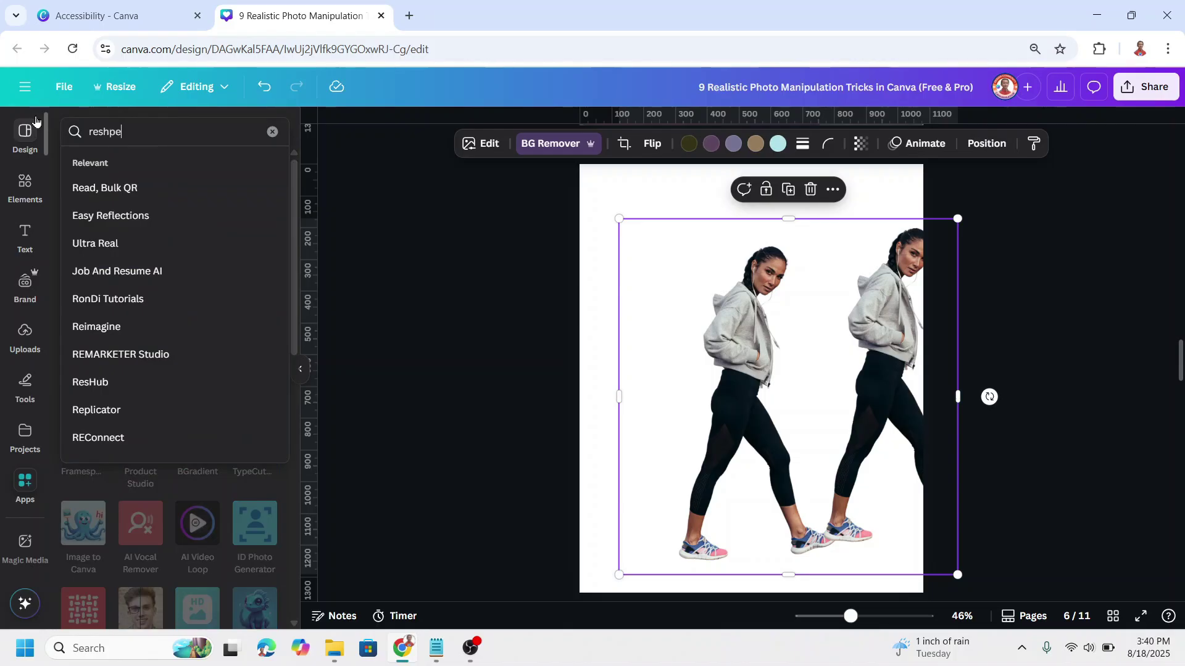
key("Return")
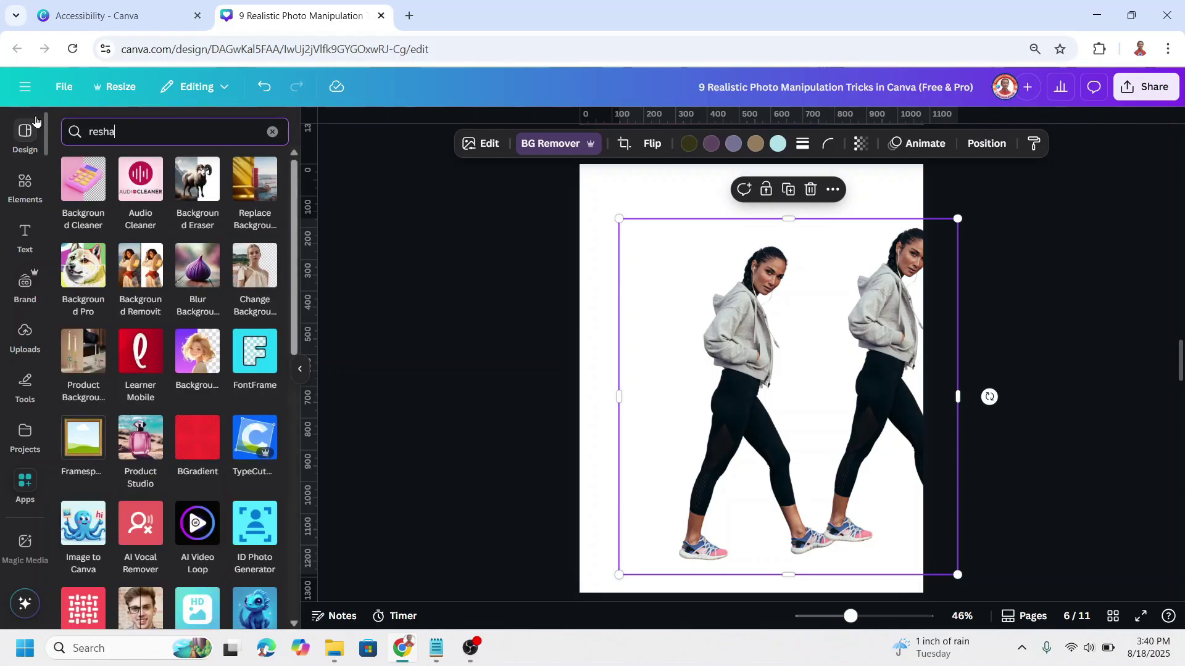
key("Return")
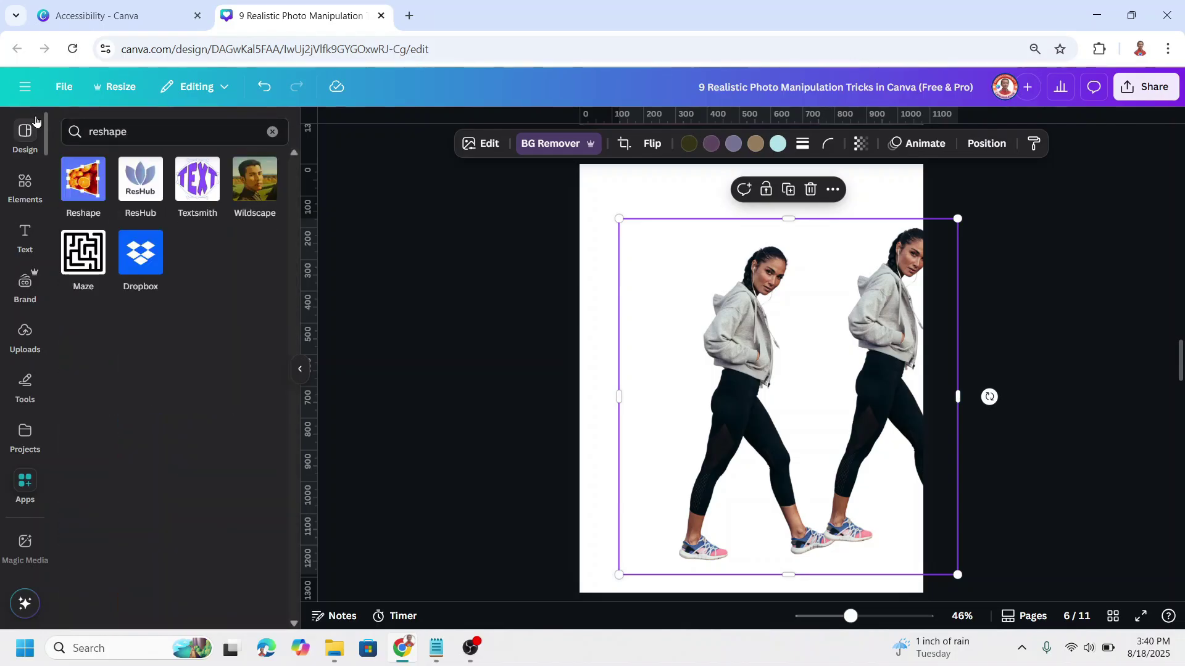
left_click(74, 195)
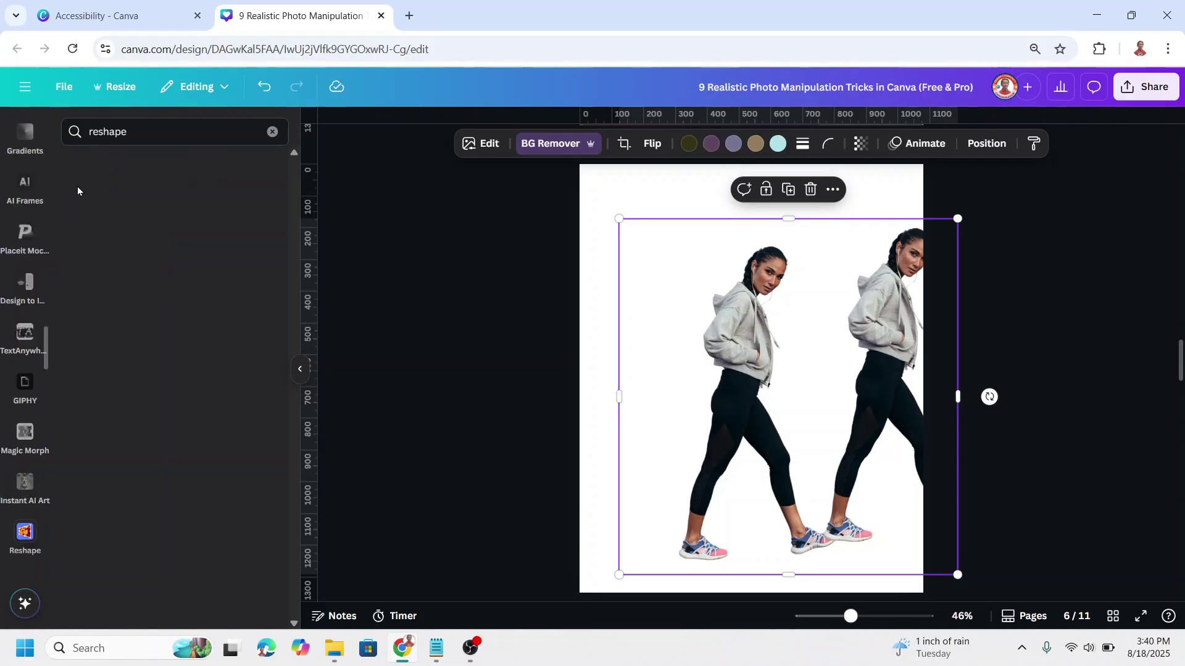
Step: Warp the left walking woman by pulling her image's upper edge down and to the right into a slanted shadow shape, and save it
left_click(100, 280)
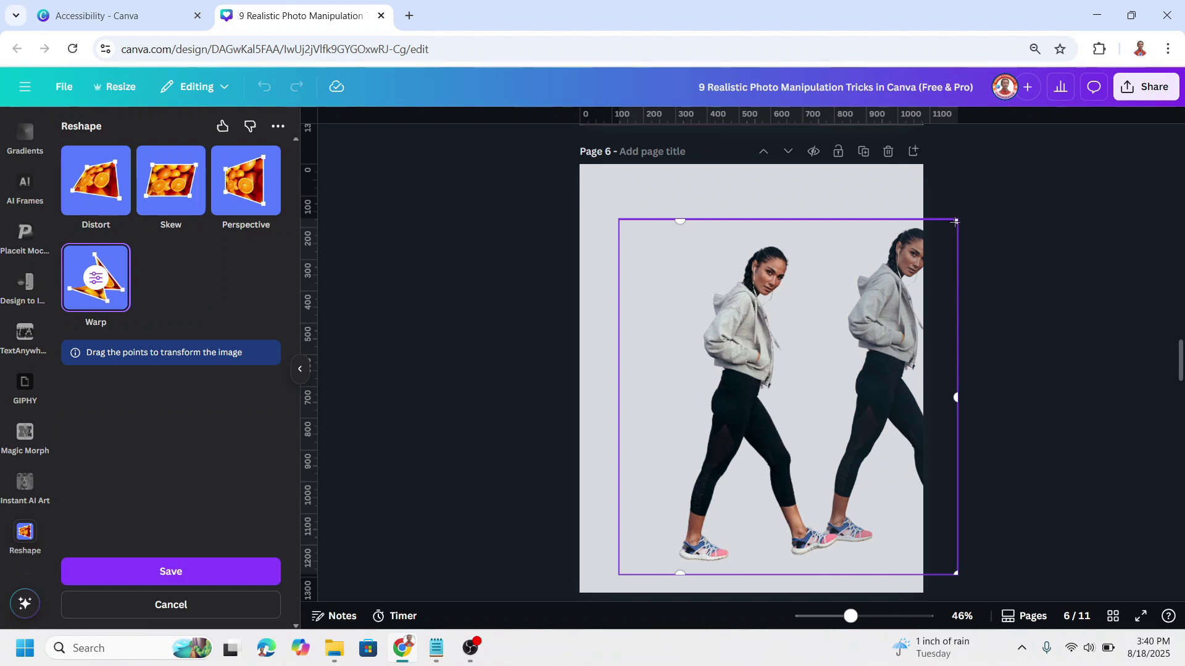
left_click_drag(955, 226, 958, 282)
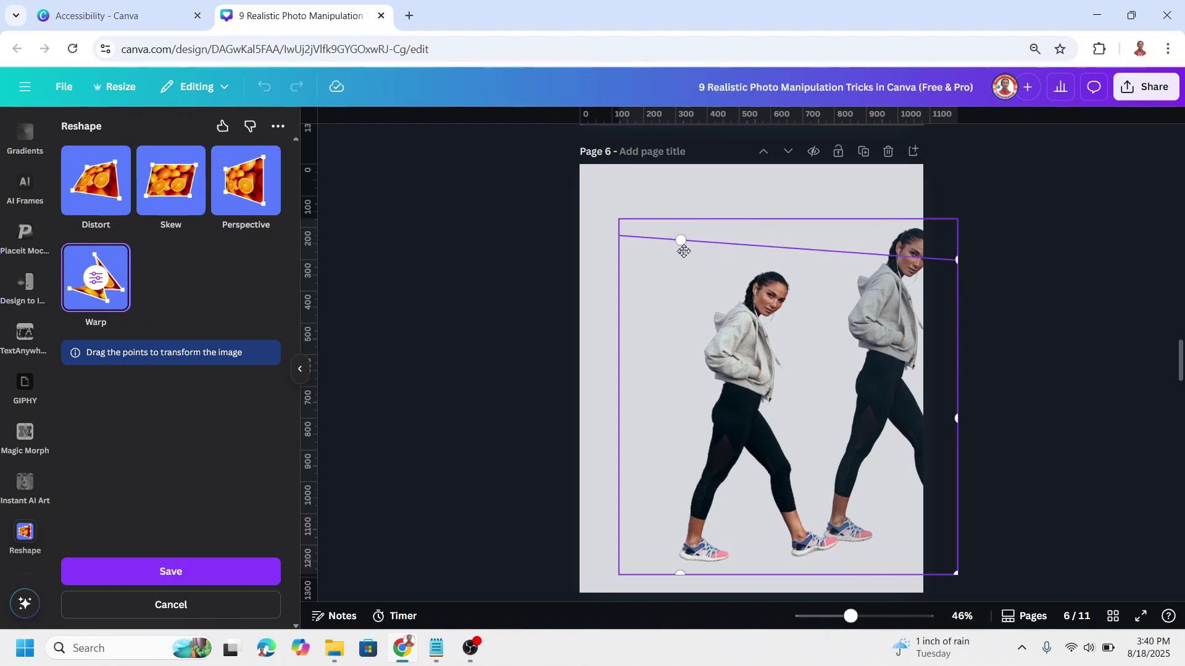
left_click_drag(681, 240, 842, 452)
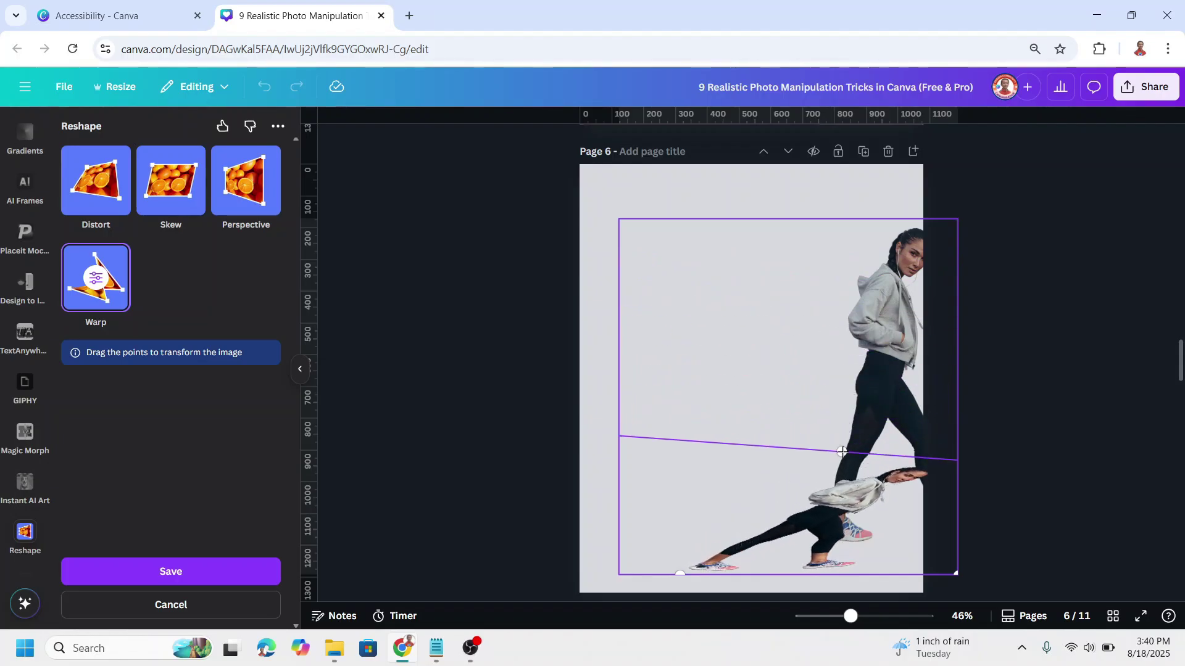
left_click(210, 573)
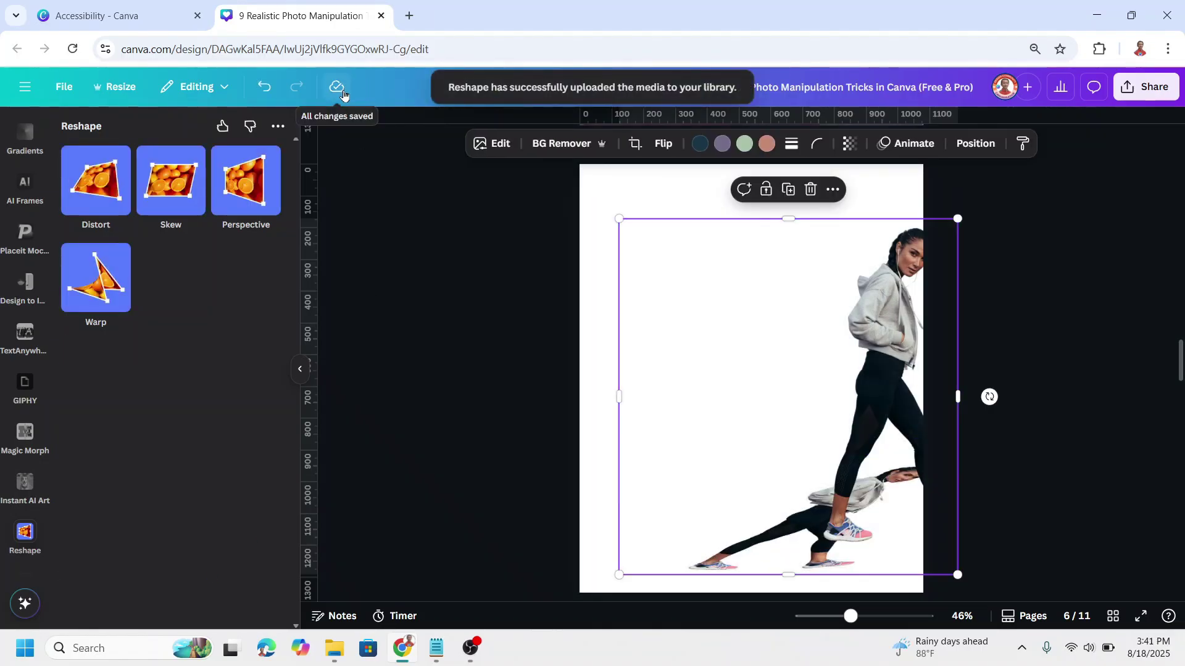
Step: Apply a custom duotone effect to the warped figure with its highlights colour set to #000000
left_click(496, 143)
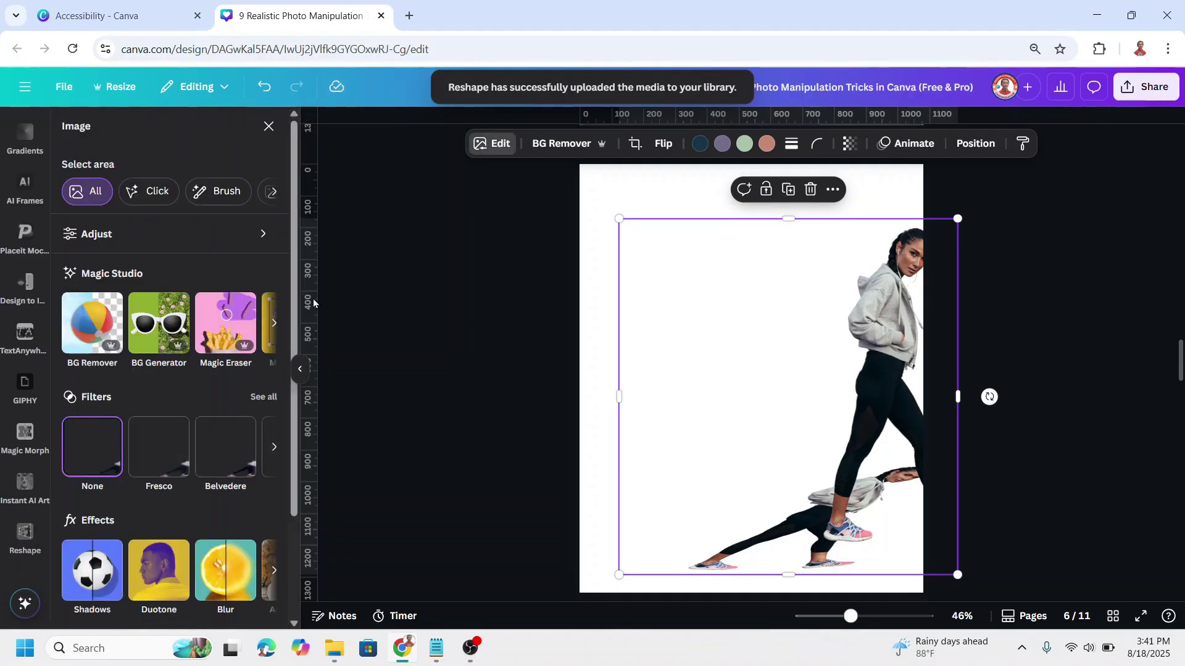
left_click(167, 574)
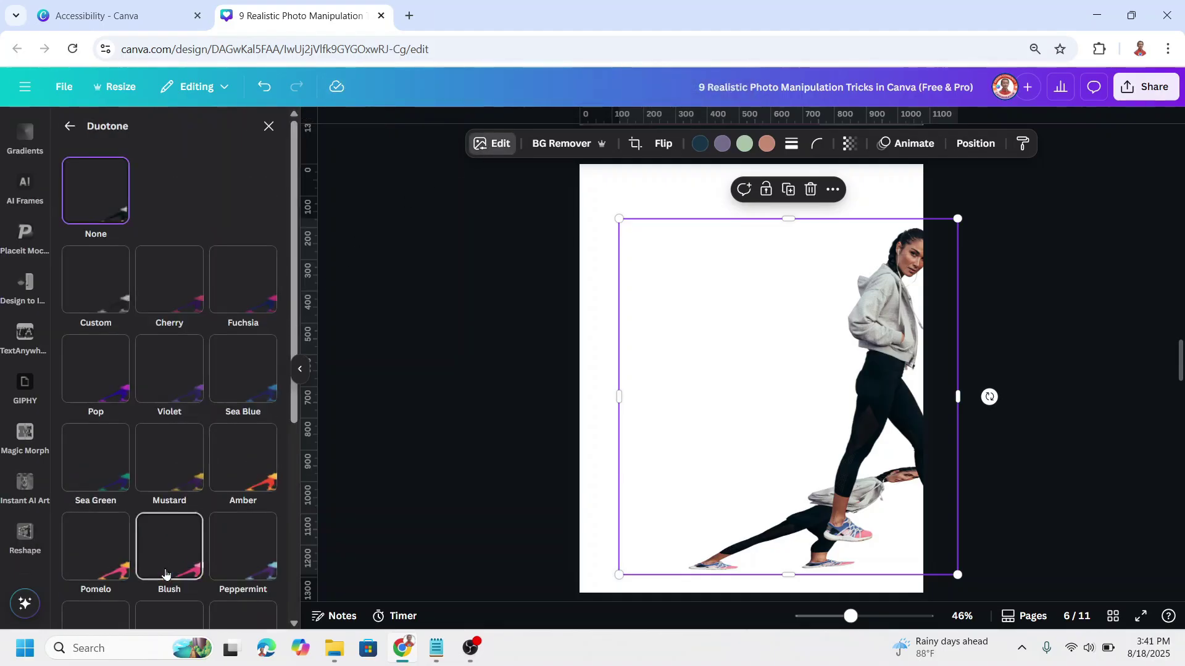
left_click(83, 278)
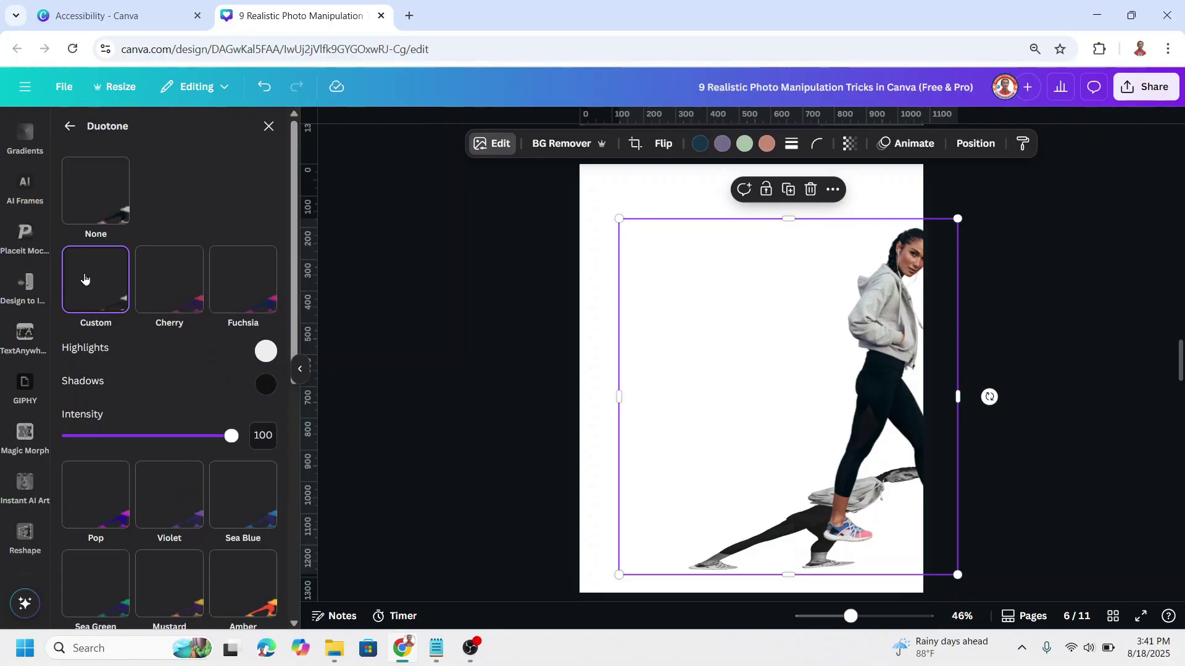
left_click(266, 352)
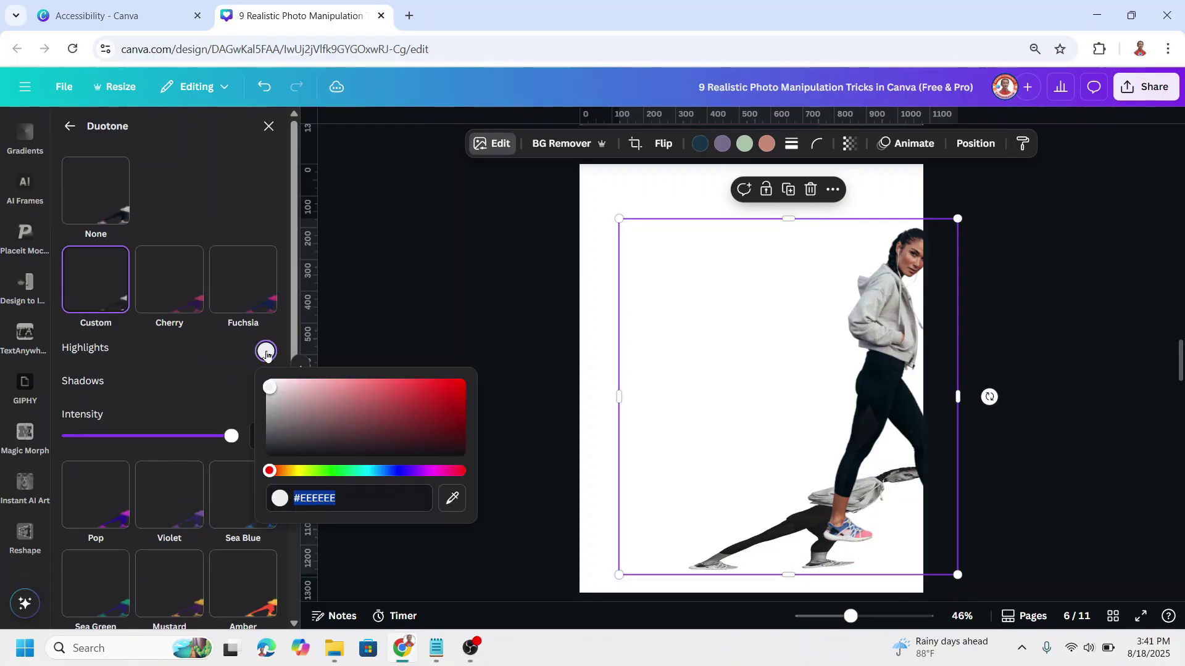
left_click_drag(283, 457, 269, 454)
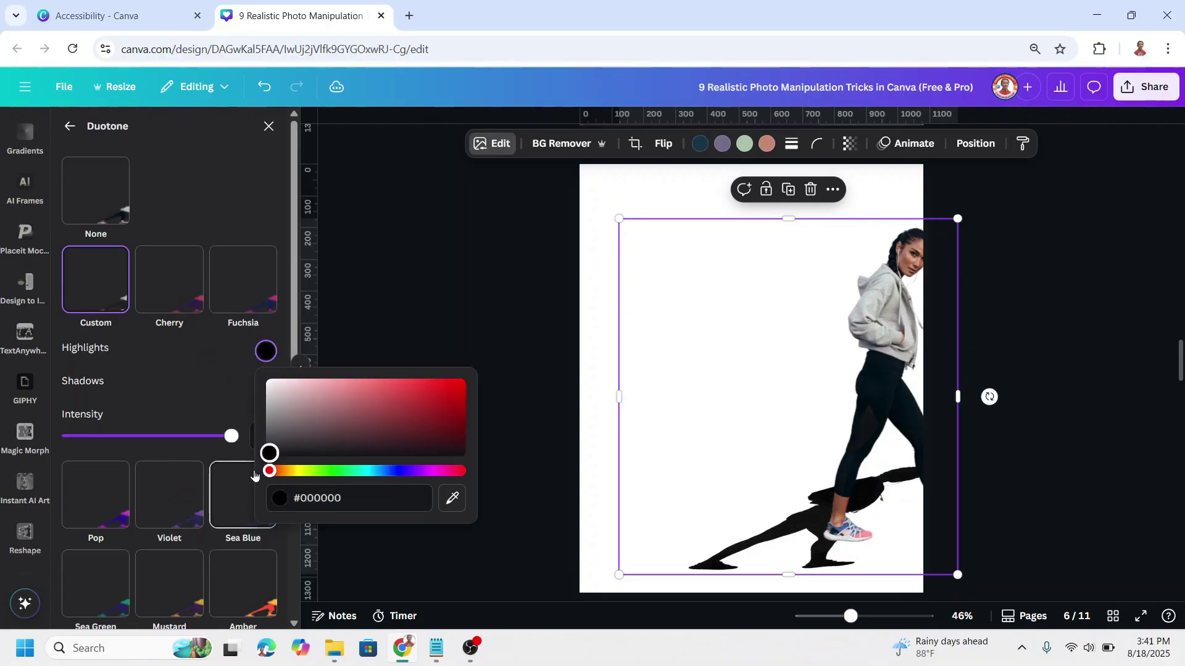
left_click(269, 127)
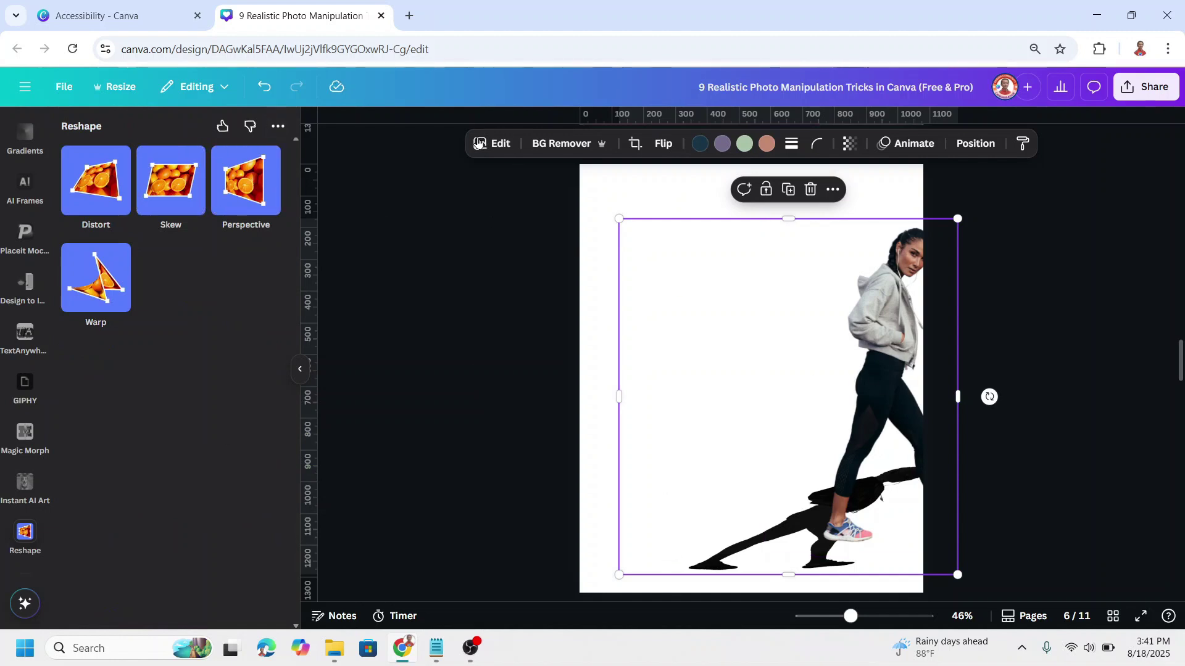
Step: Open the black shadow's image effects, and move the upright woman so her feet meet the shadow's feet
left_click(497, 144)
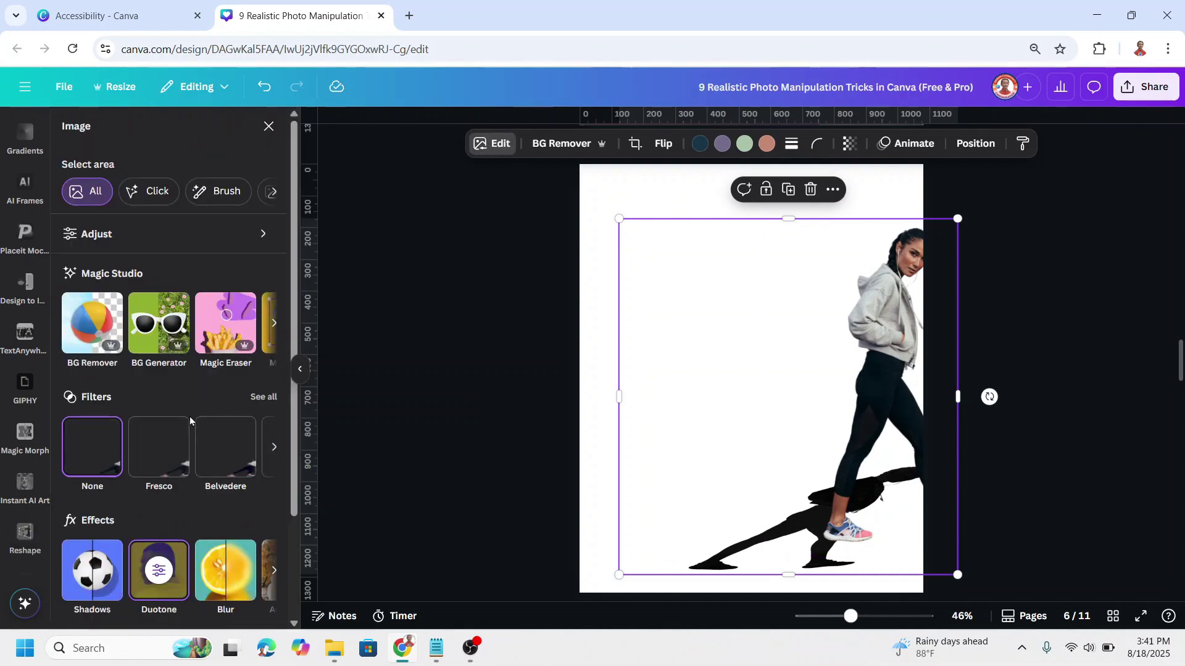
scroll(190, 417, "down", 1)
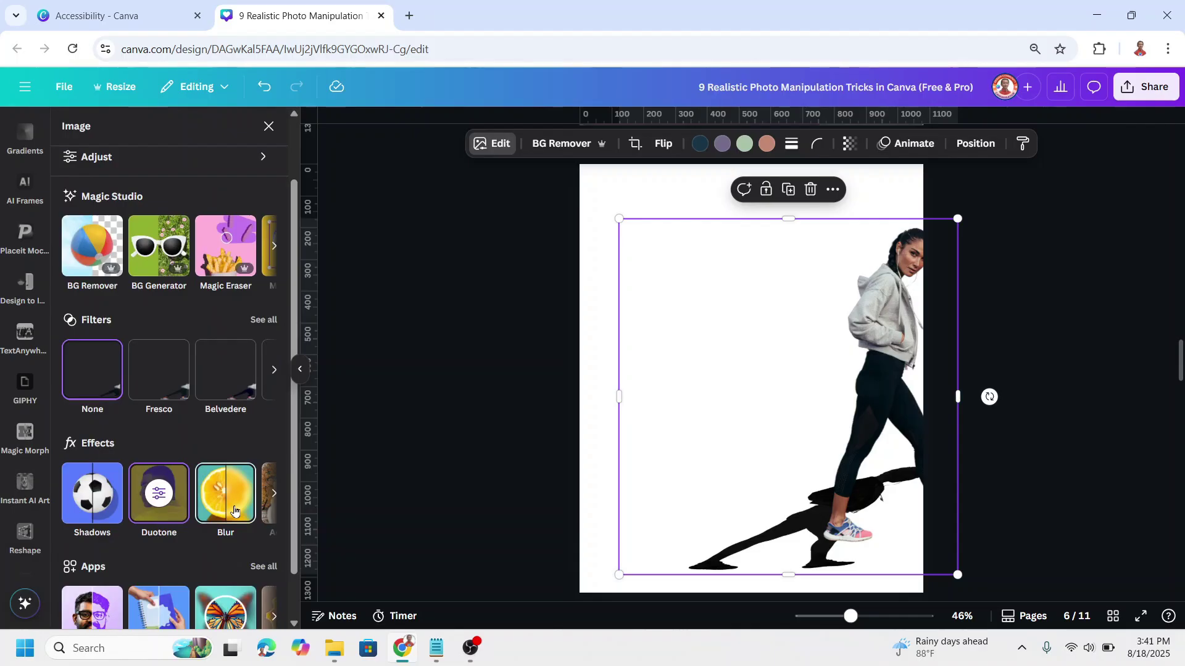
left_click(898, 401)
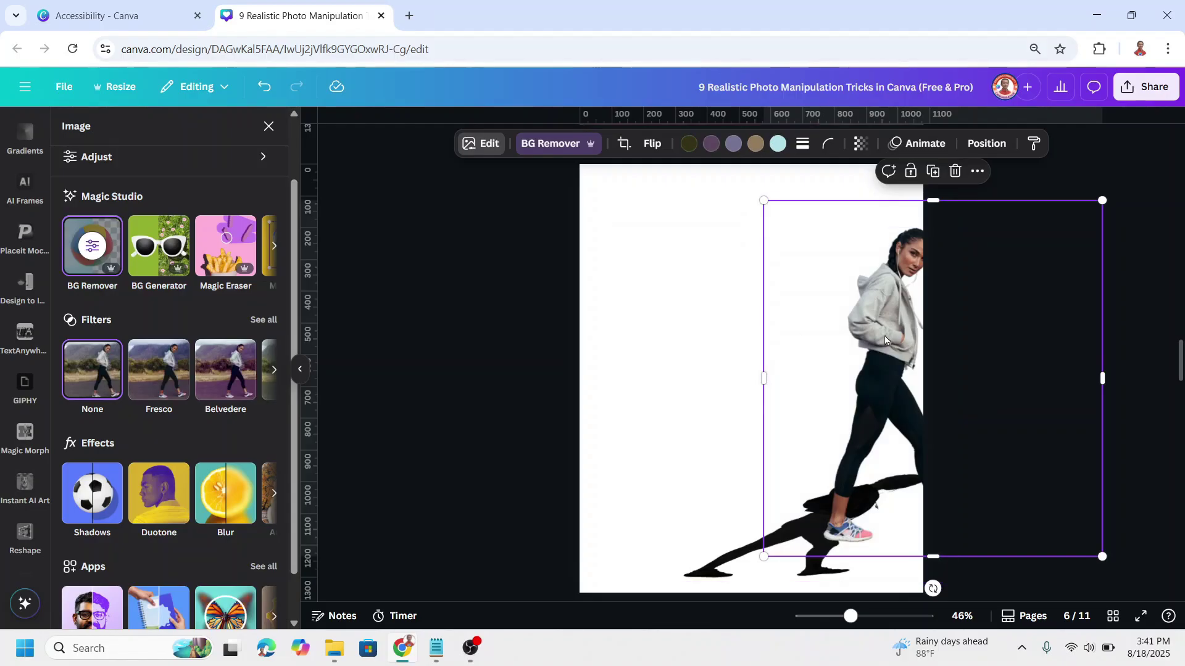
left_click_drag(853, 339, 798, 364)
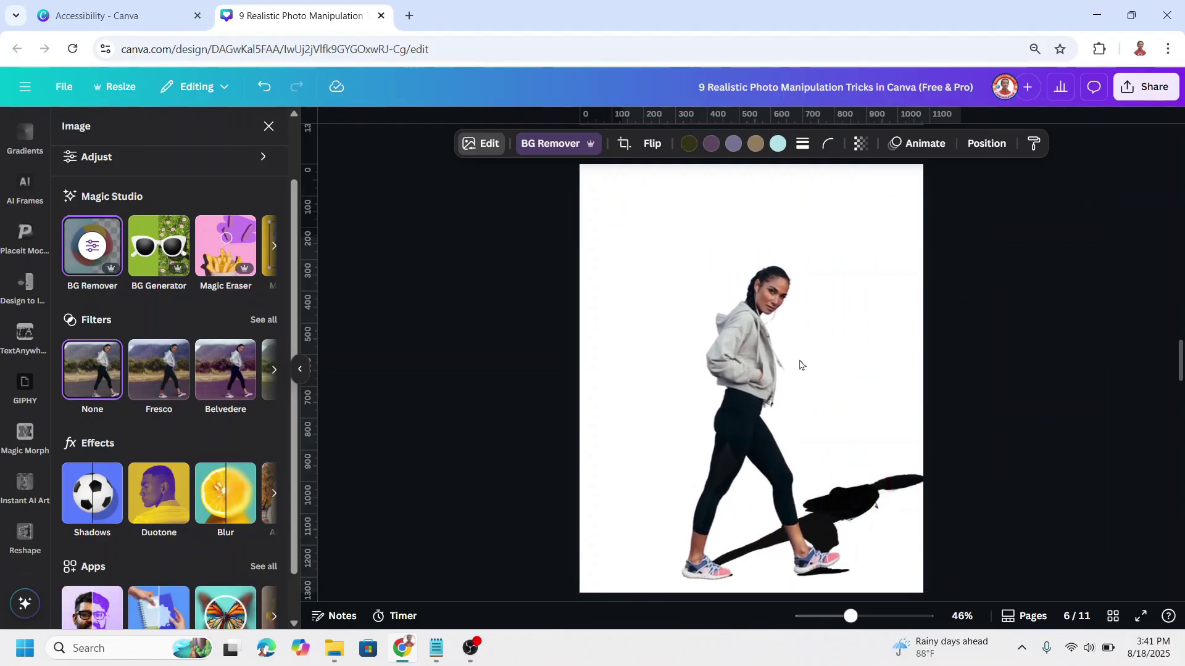
left_click(799, 365)
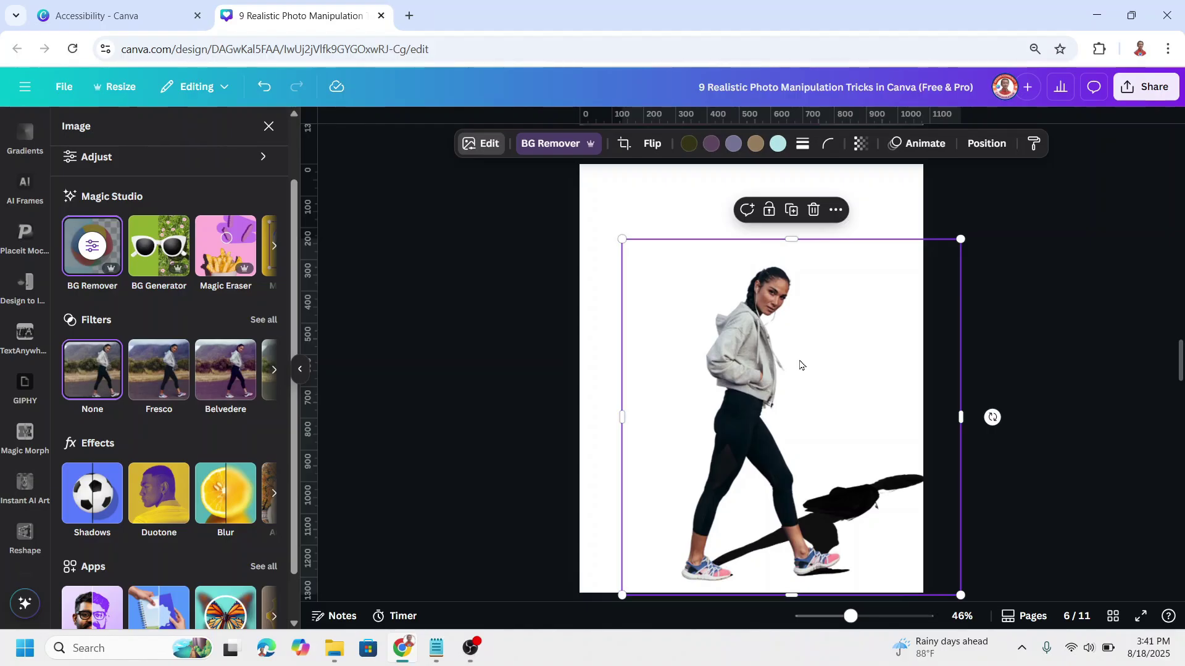
left_click_drag(800, 364, 799, 364)
Step: Select the woman and her shadow together, shift them left and slightly up, and enlarge them toward the upper right
left_click_drag(1099, 290, 577, 576)
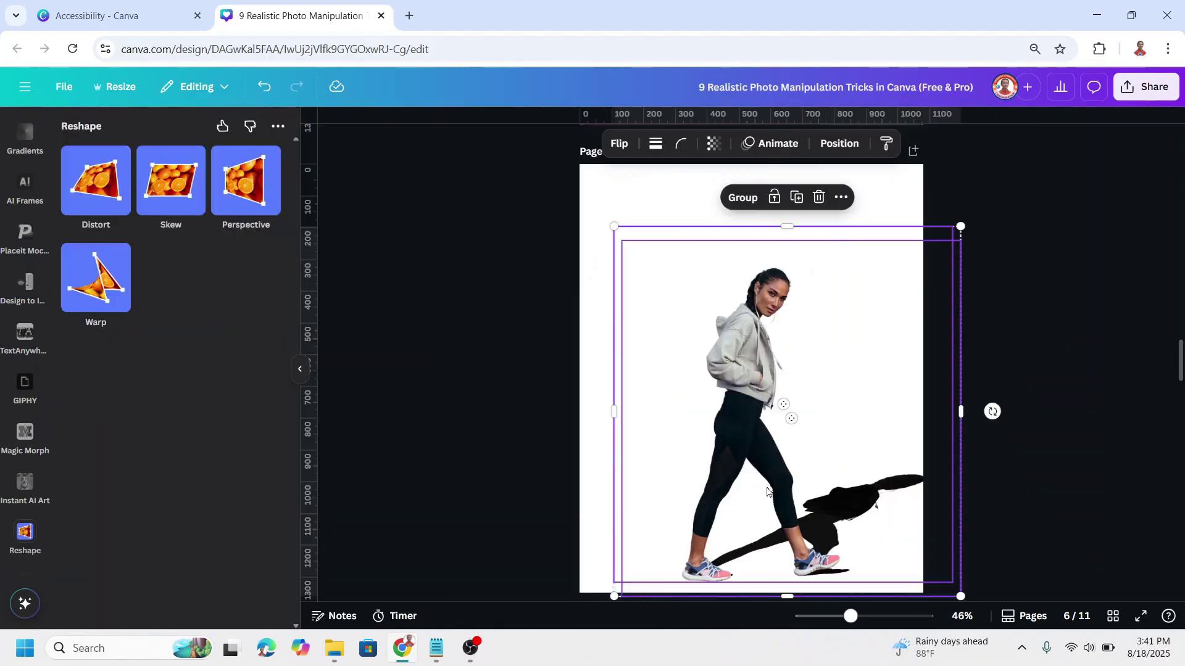
left_click_drag(802, 395, 752, 384)
left_click_drag(912, 215, 975, 175)
left_click(1034, 295)
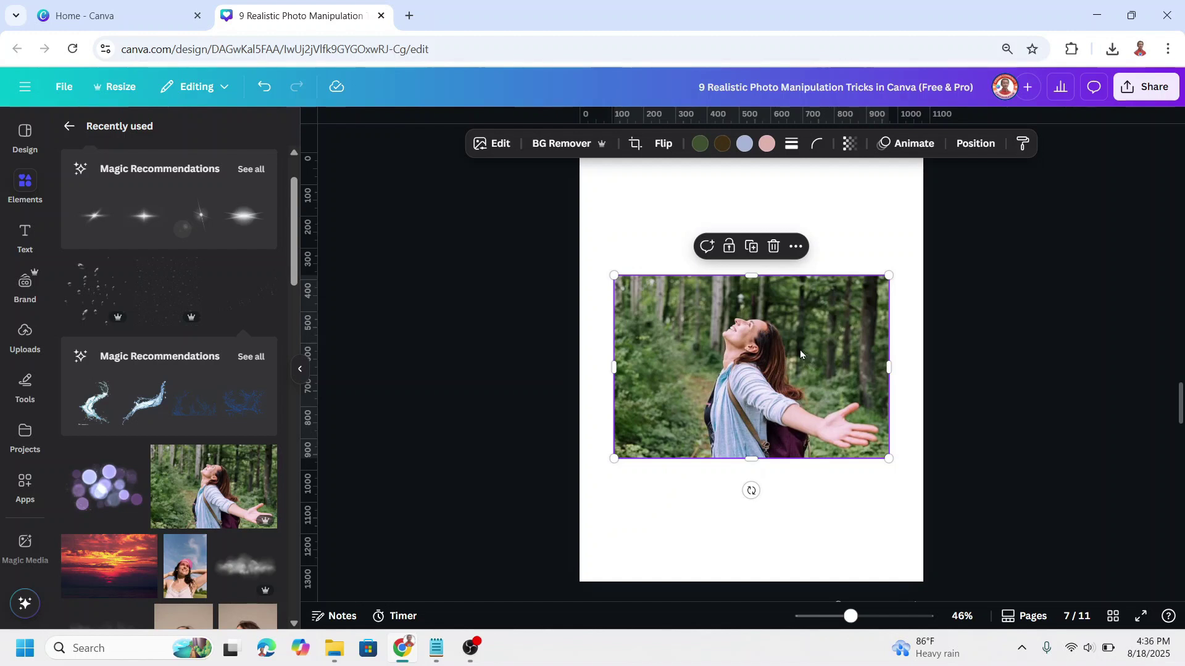
Step: Duplicate the forest photo on page 7 with an offset to the right, and erase the copy's background with the Background Cleaner app
left_click(751, 246)
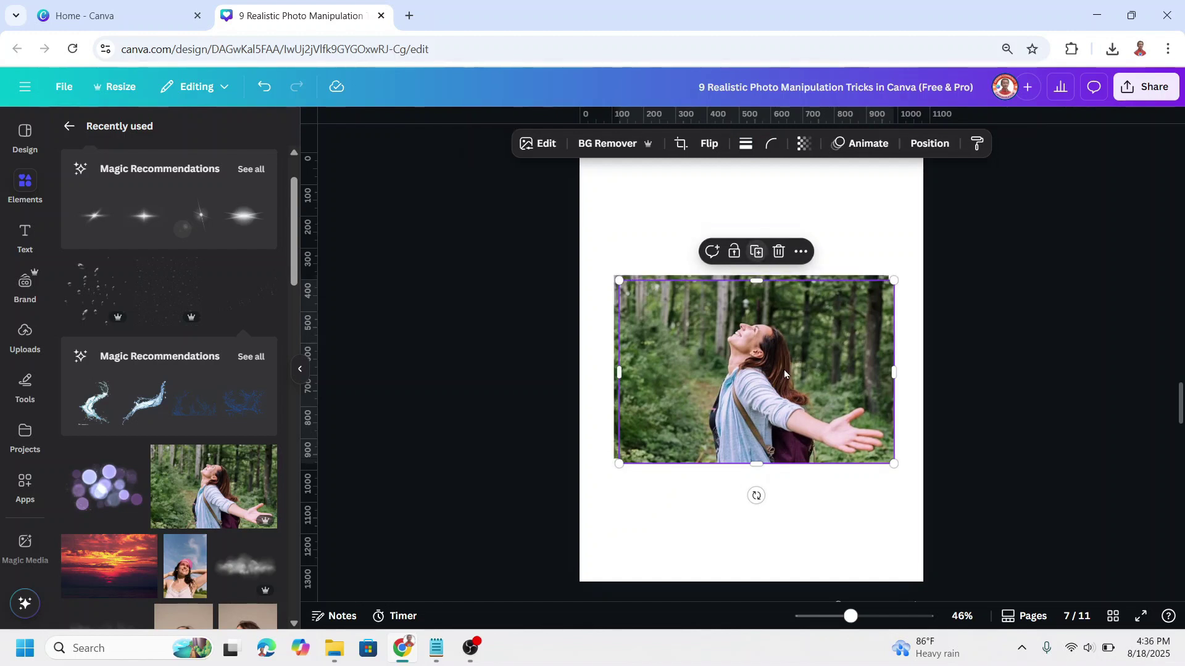
left_click_drag(784, 369, 830, 380)
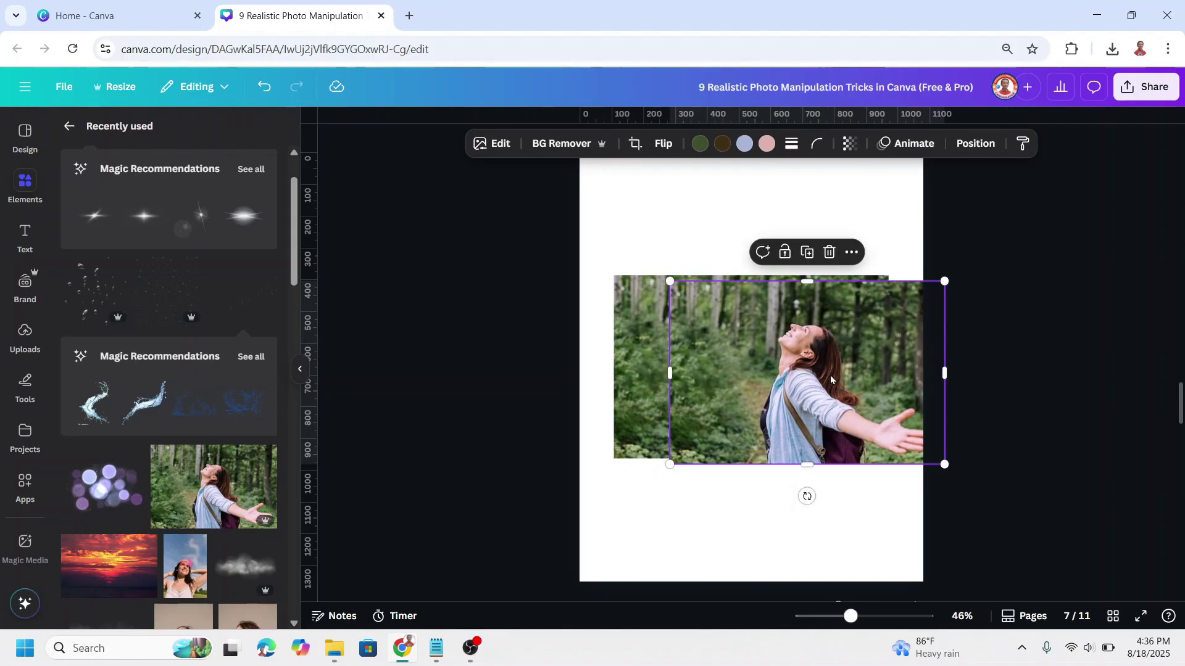
left_click(18, 490)
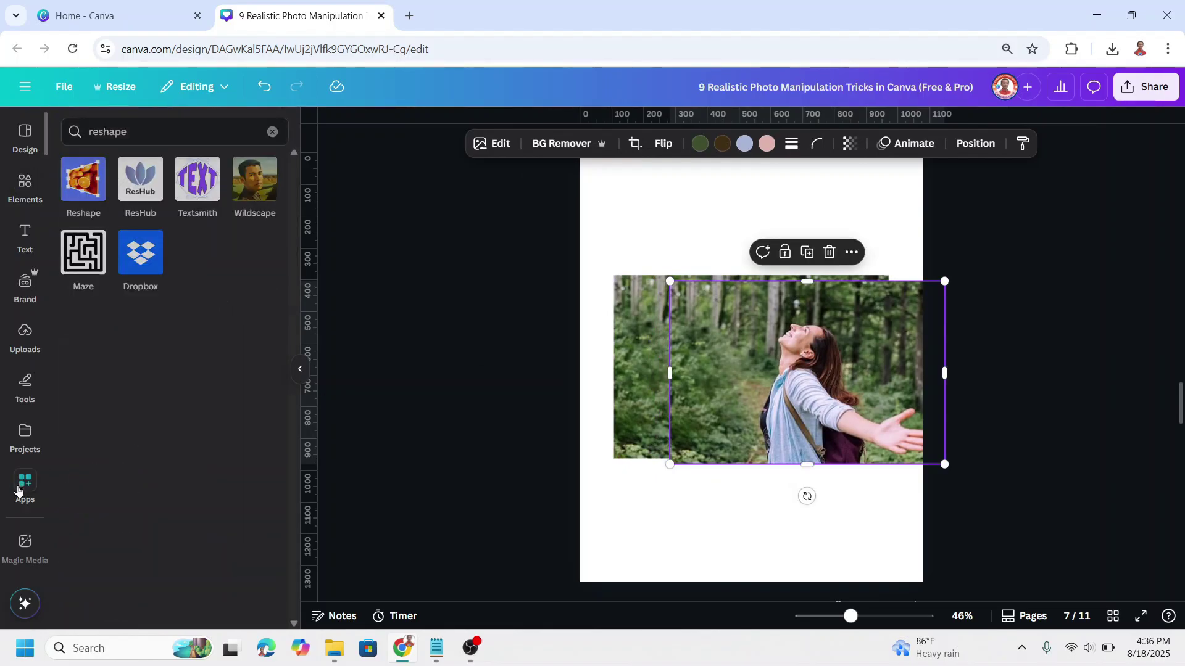
left_click(229, 130)
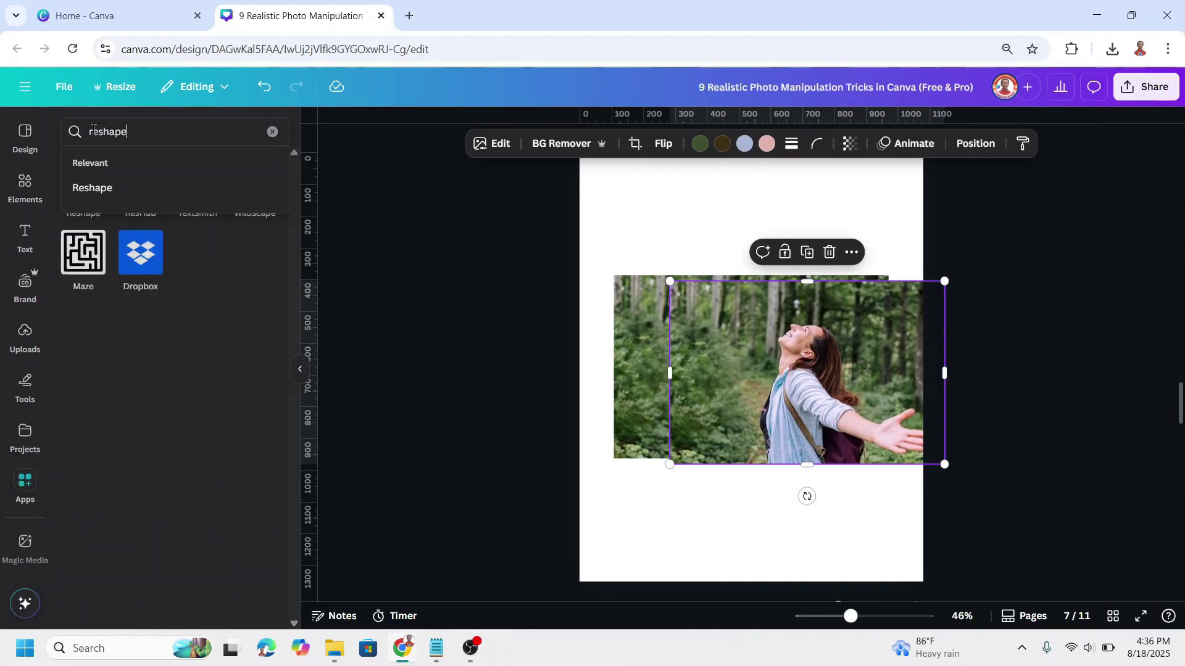
type("CL")
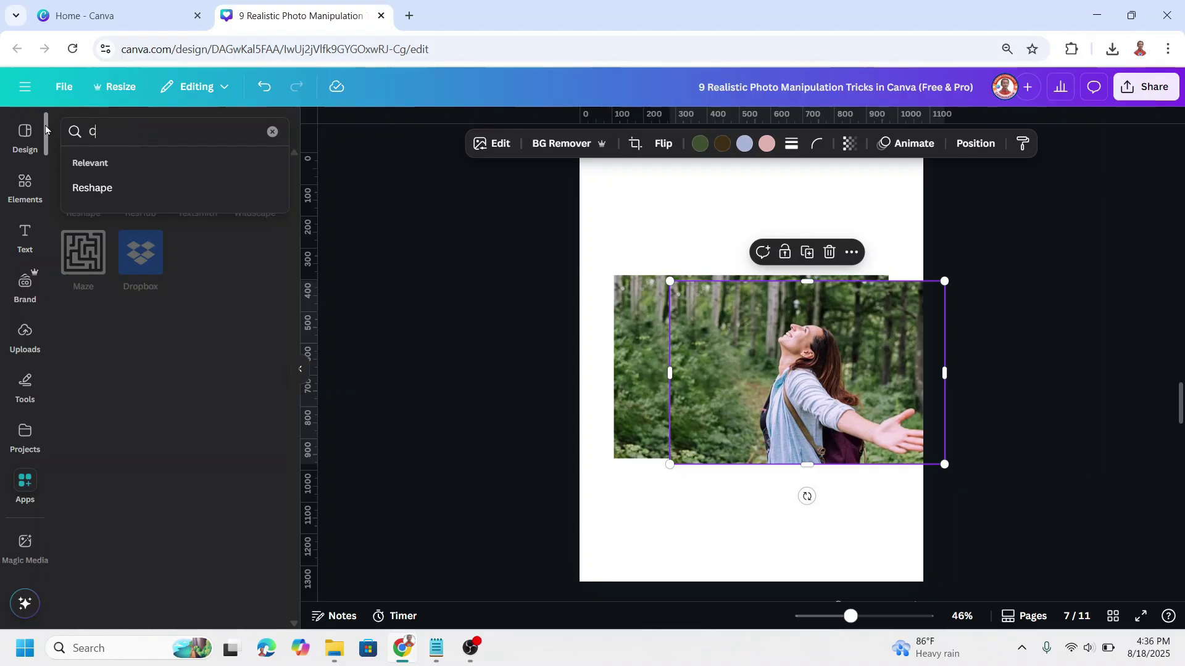
type("EANER")
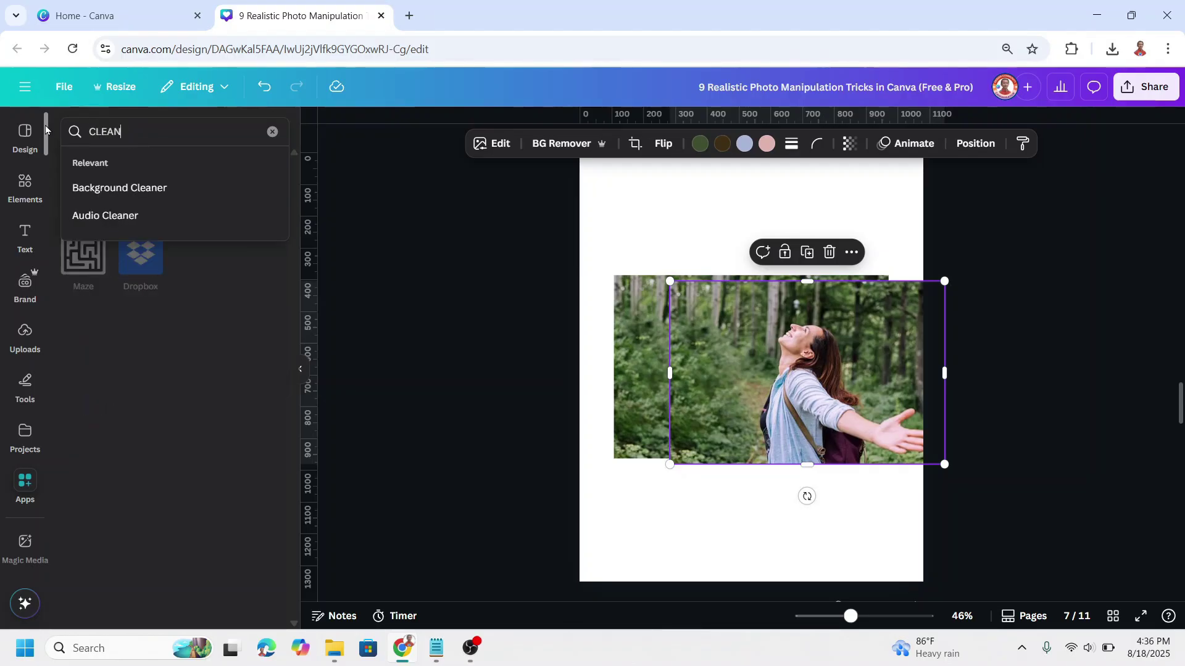
left_click(146, 196)
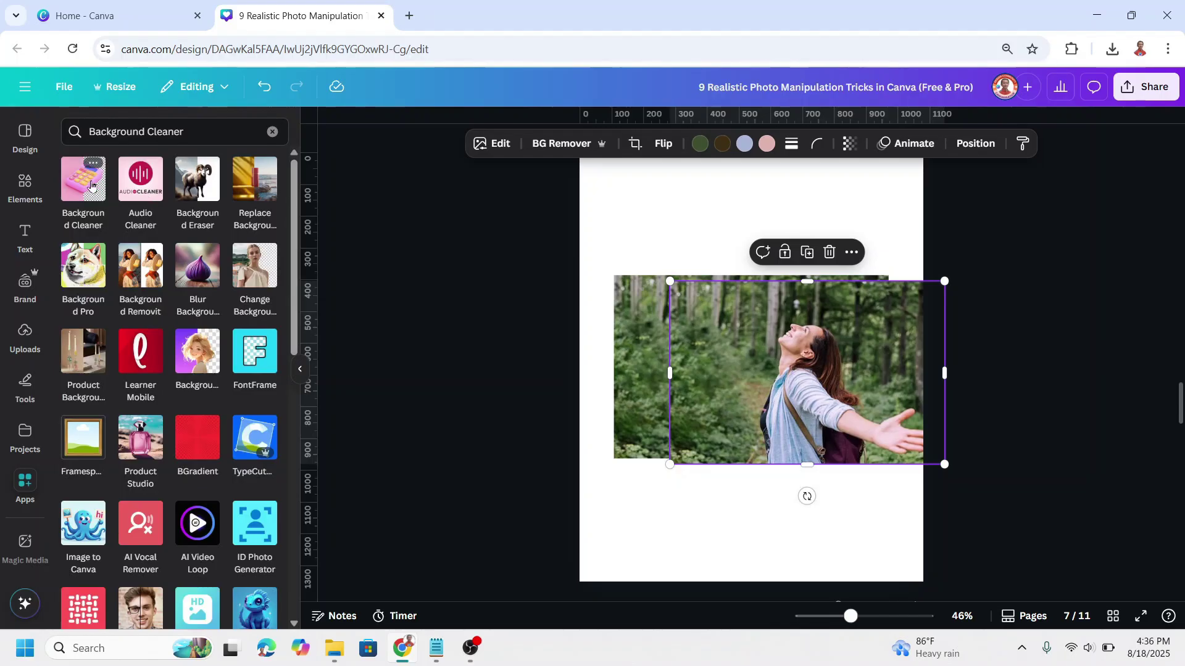
left_click(82, 187)
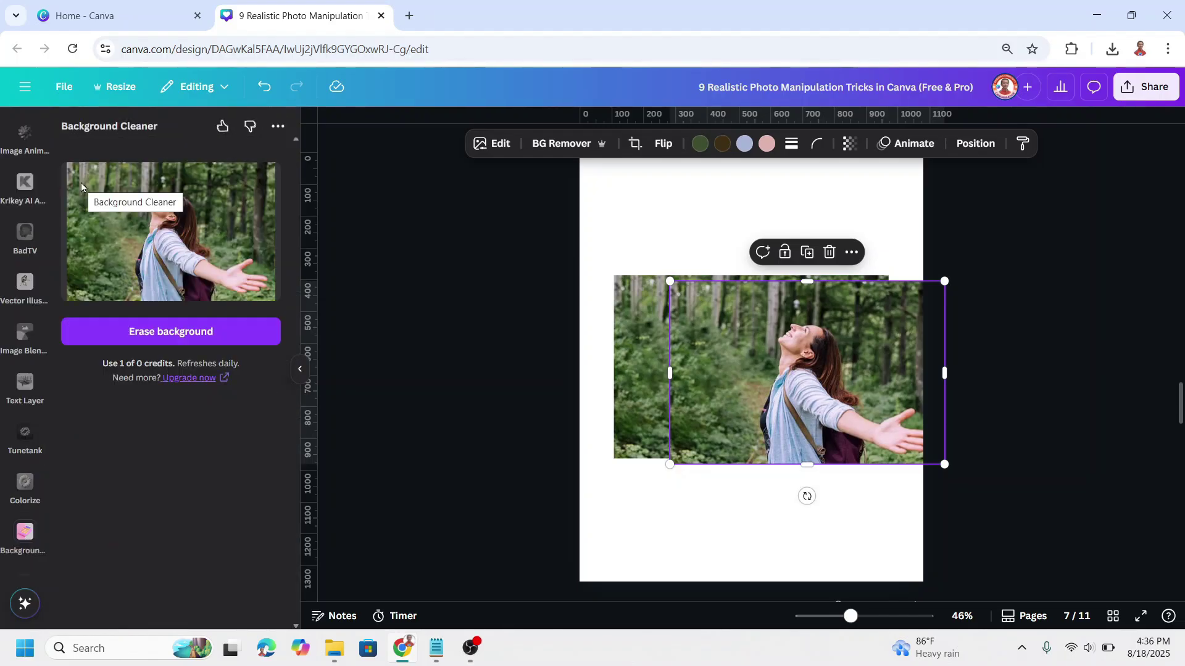
left_click(191, 343)
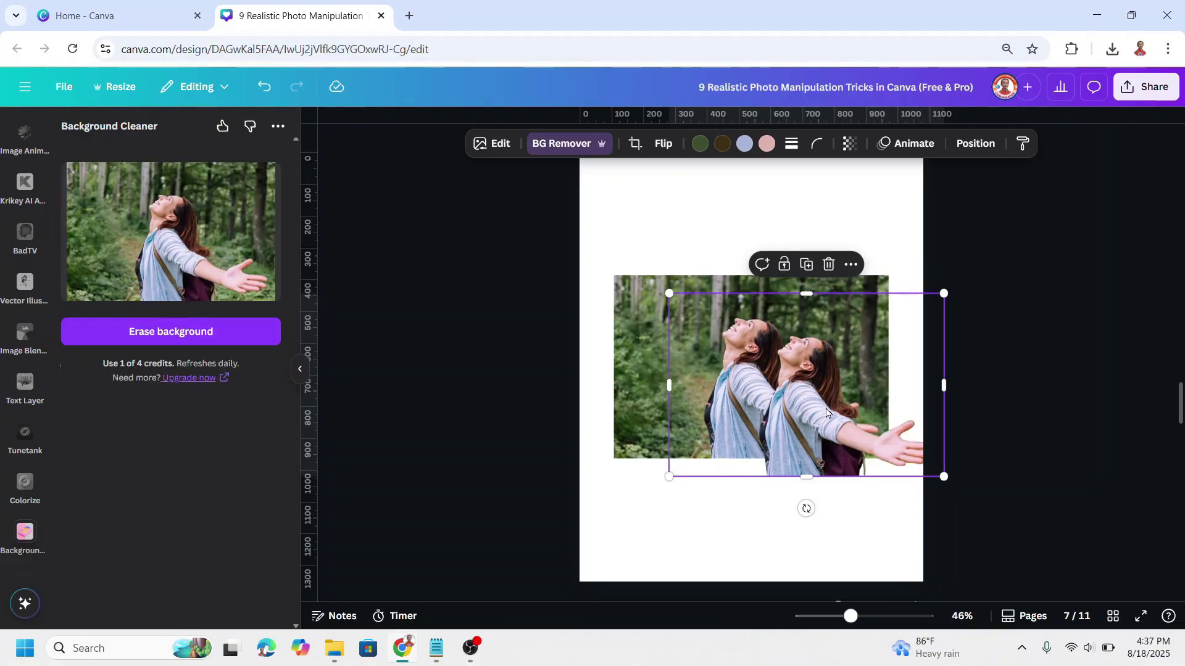
Step: Align the woman's cutout over her figure in the original forest photo and pull its left edge slightly inward
left_click_drag(827, 385, 772, 386)
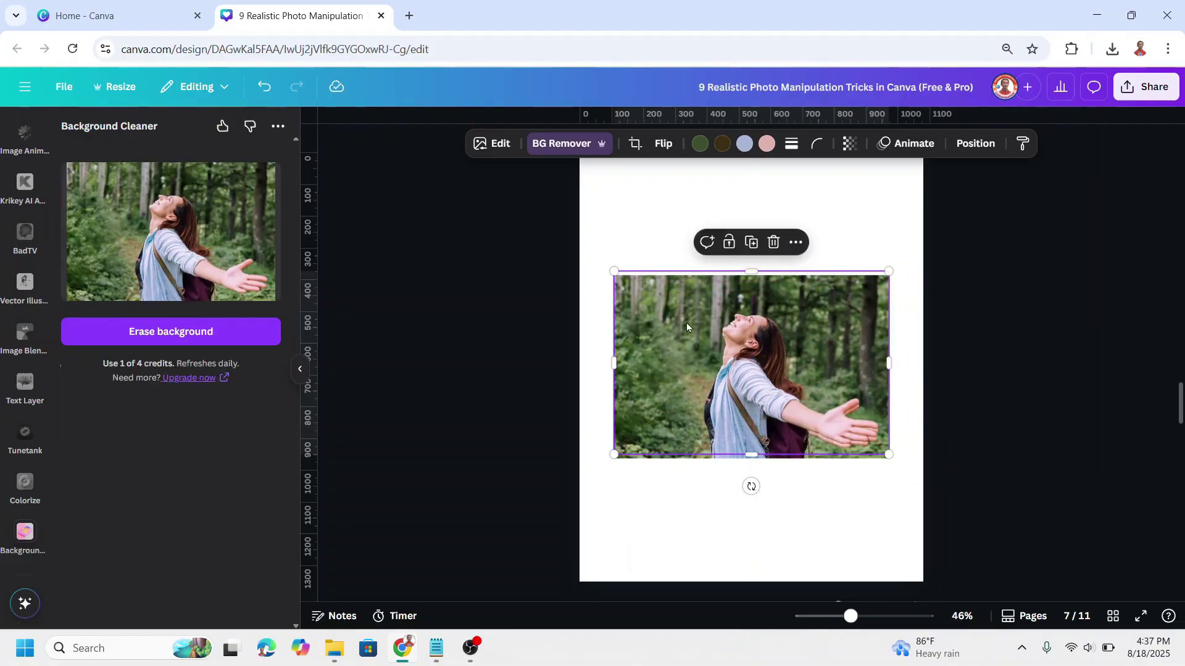
left_click_drag(615, 366, 645, 366)
Step: Blur the whole original forest photo behind the cutout at an intensity of 40
left_click(623, 351)
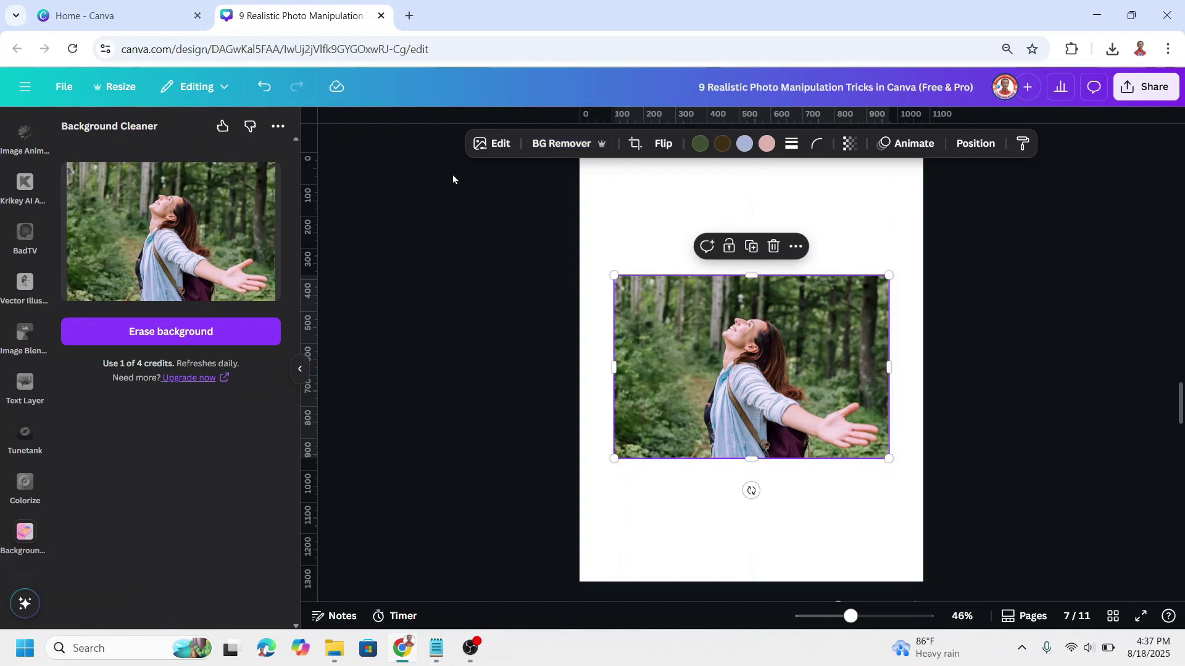
left_click(493, 143)
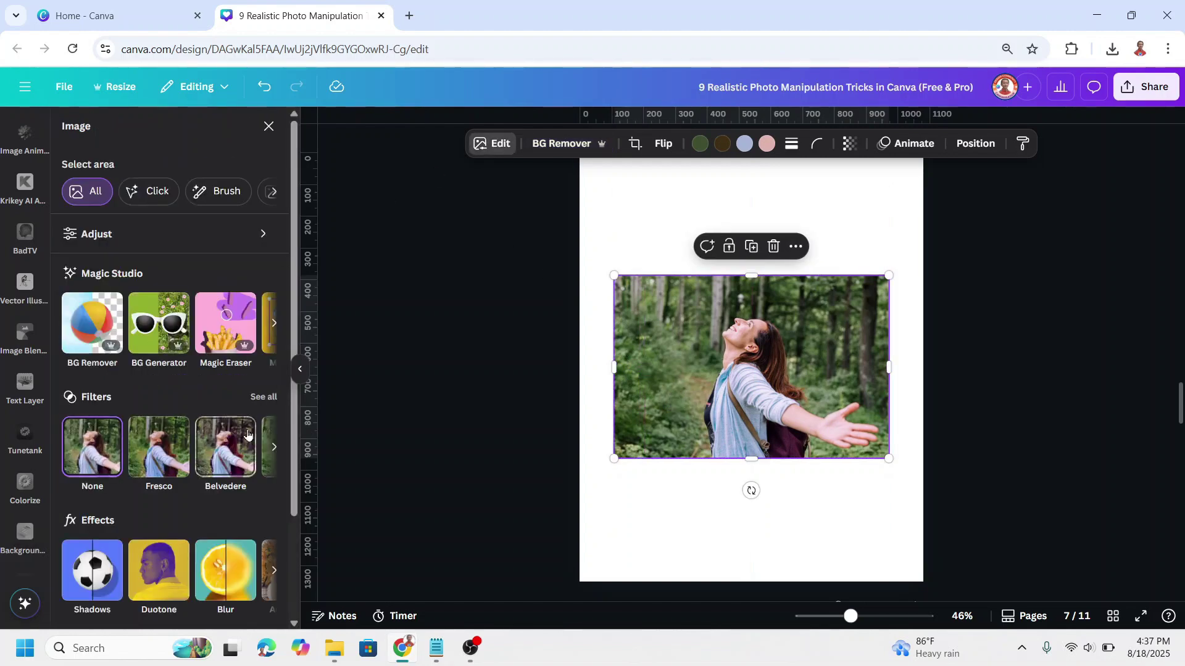
scroll(247, 435, "down", 2)
left_click(231, 452)
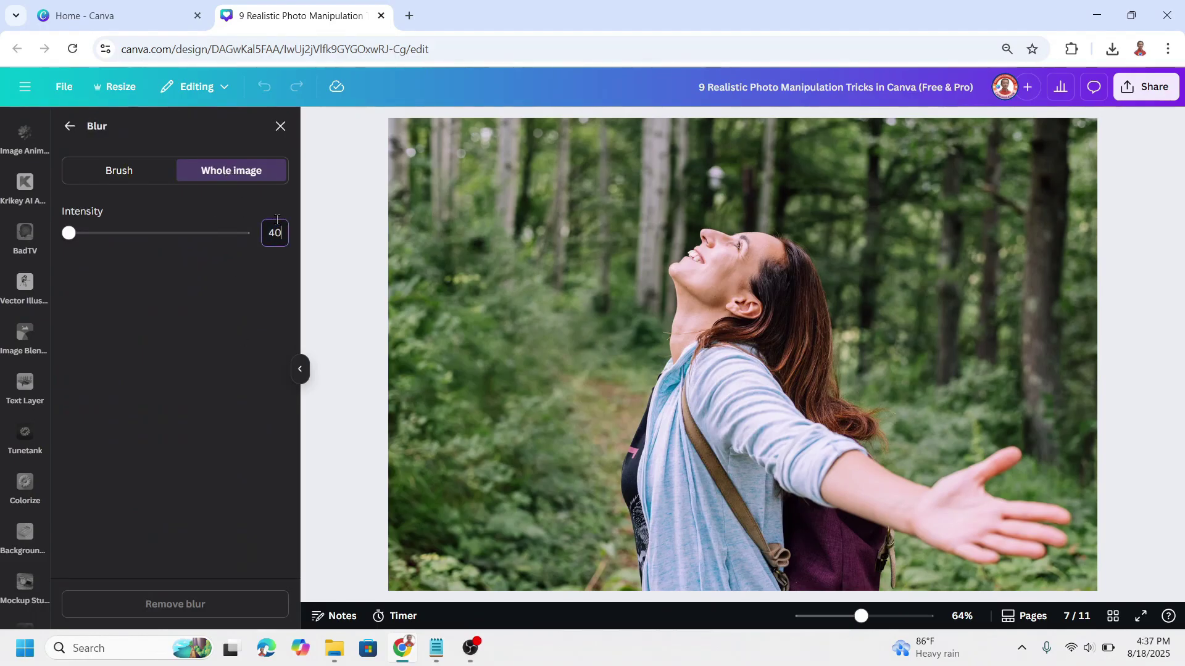
key("Return")
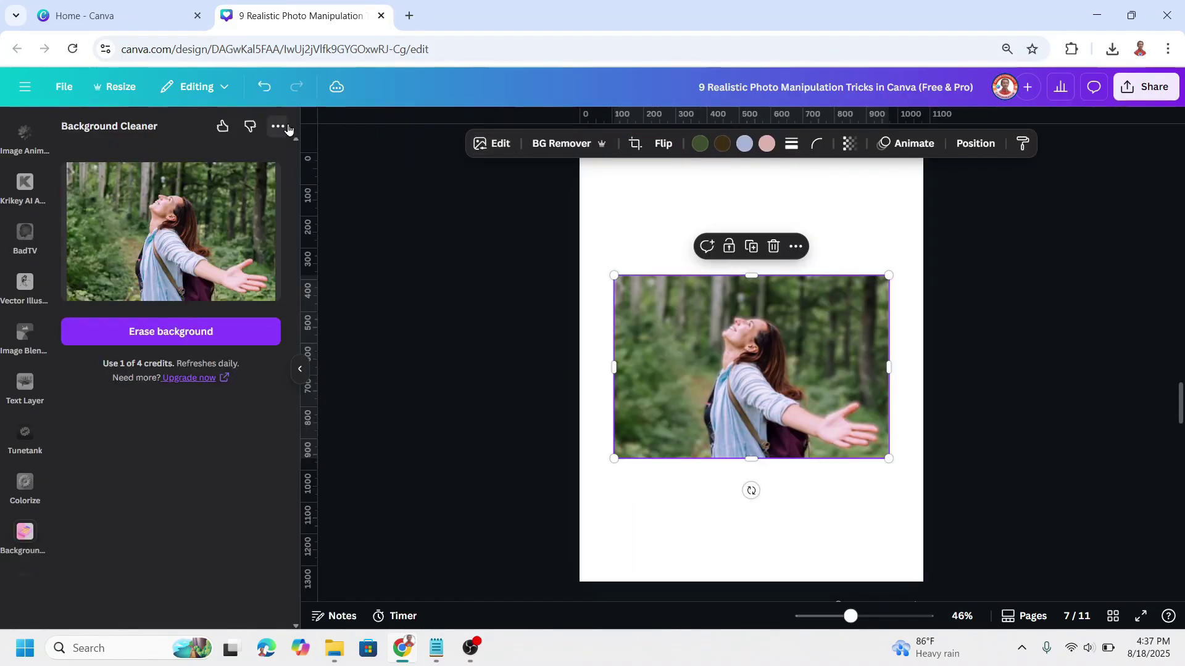
Step: Search the elements for bokeh graphics and add the blue and purple light-circle graphic to page 7
left_click(28, 187)
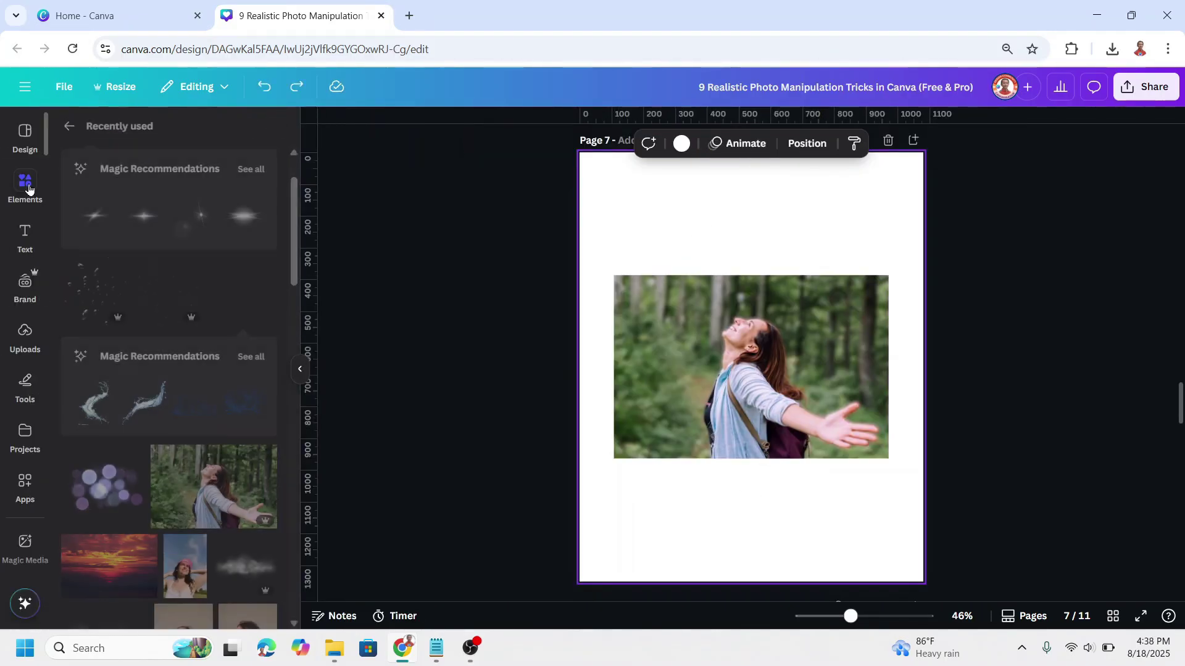
left_click(68, 127)
left_click(93, 131)
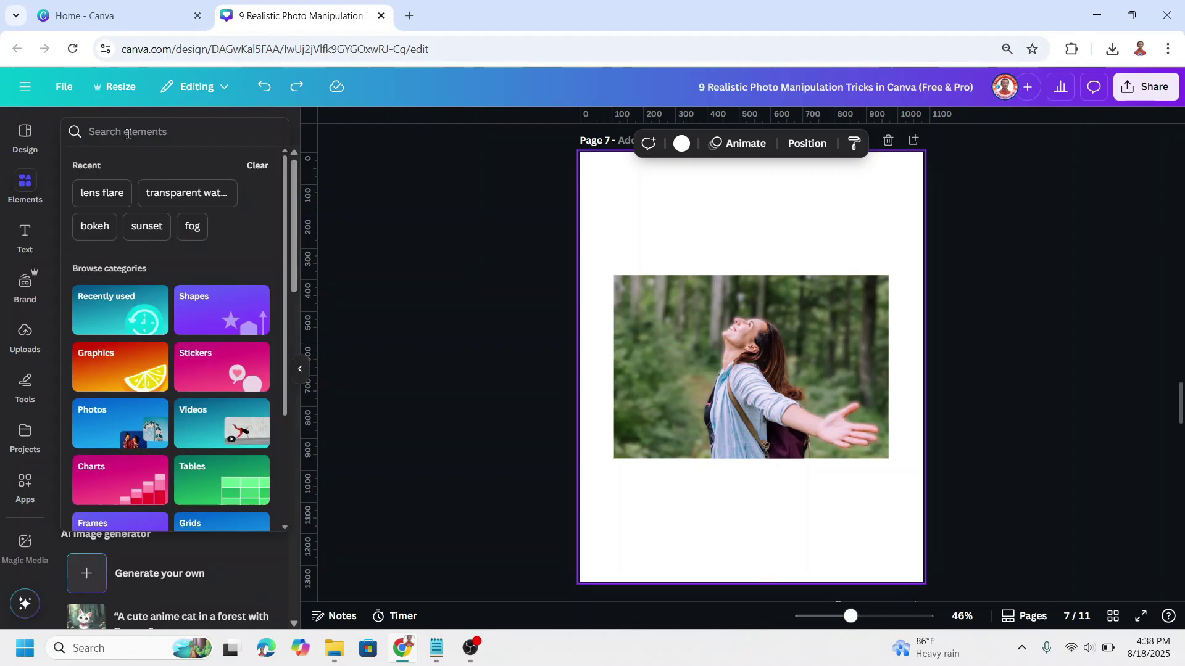
left_click(95, 227)
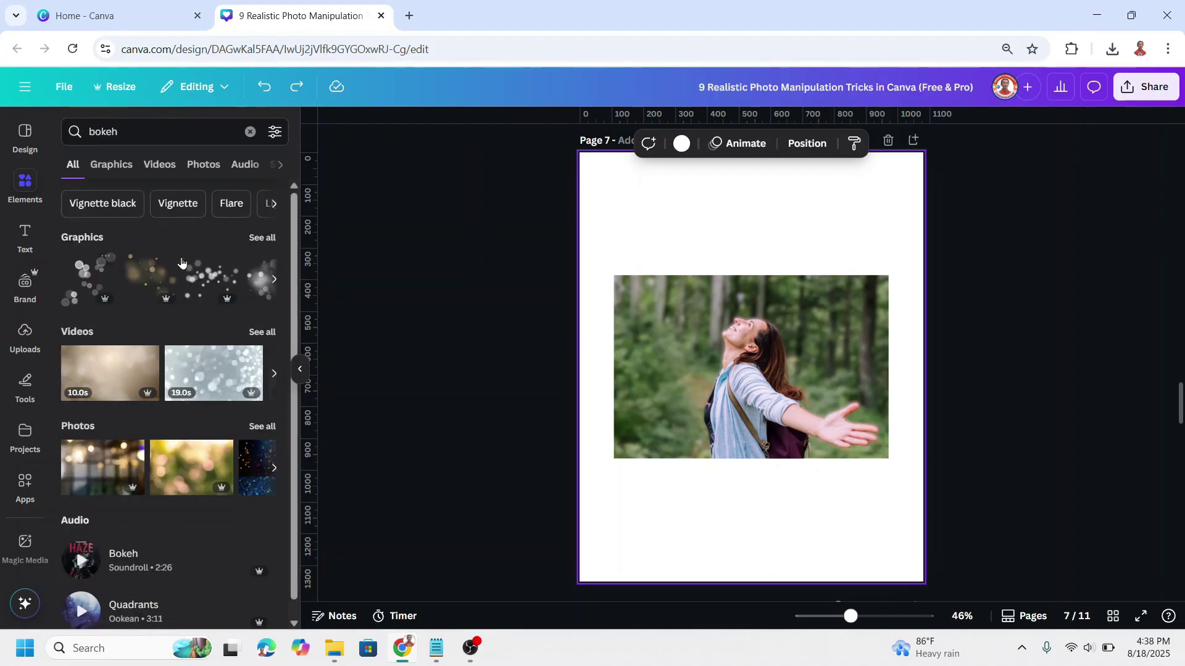
left_click(263, 239)
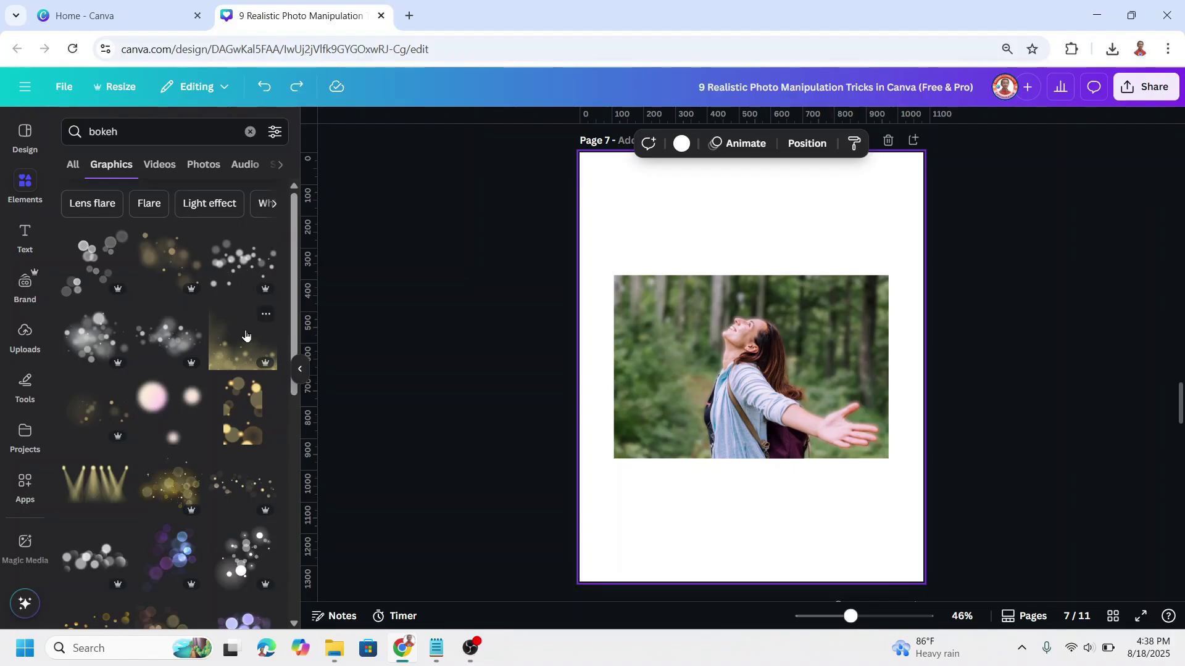
scroll(271, 370, "down", 3)
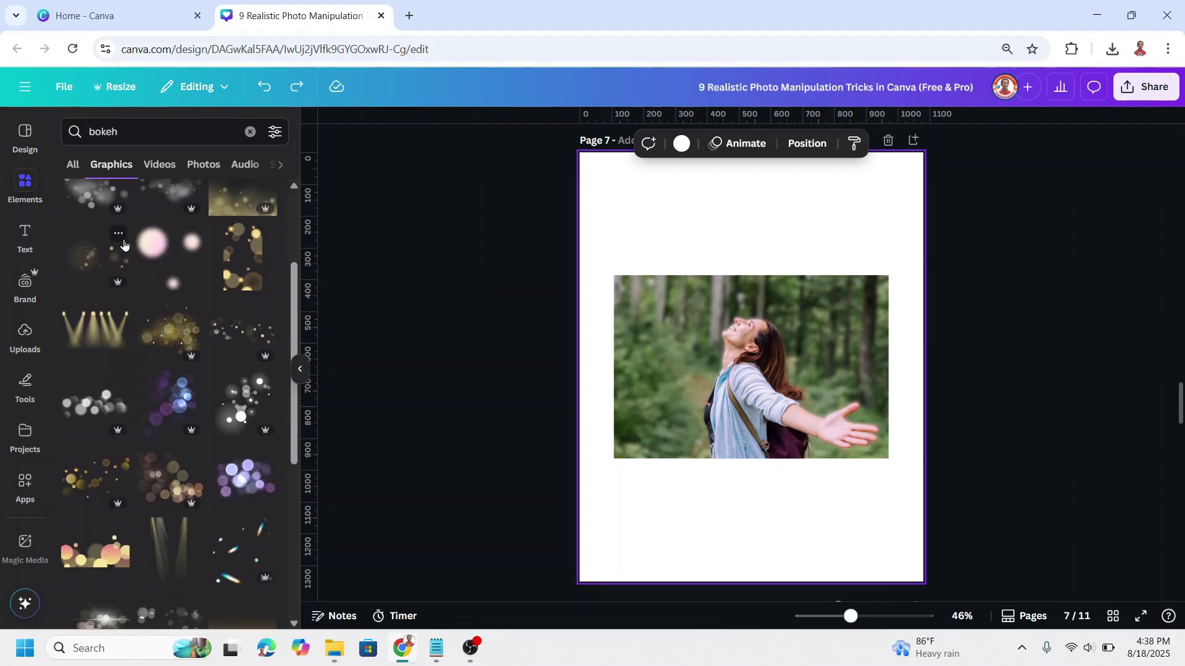
left_click(249, 479)
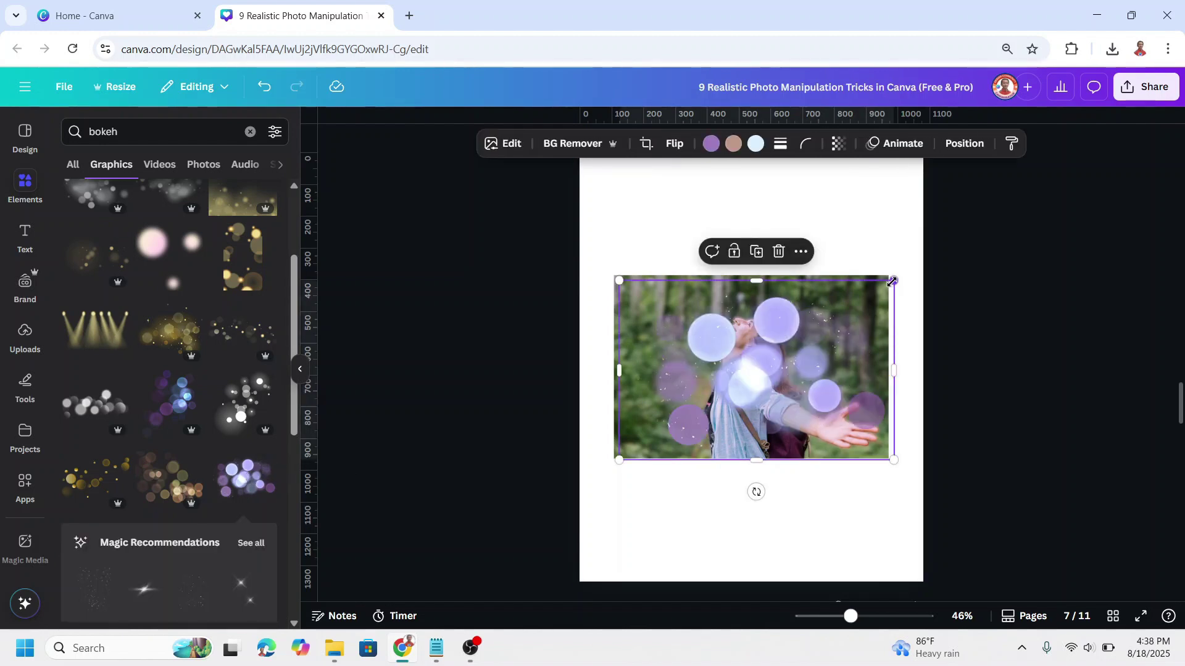
Step: Shrink the bokeh graphic, tilt it counterclockwise and centre it over the forest photo
left_click_drag(892, 281, 849, 311)
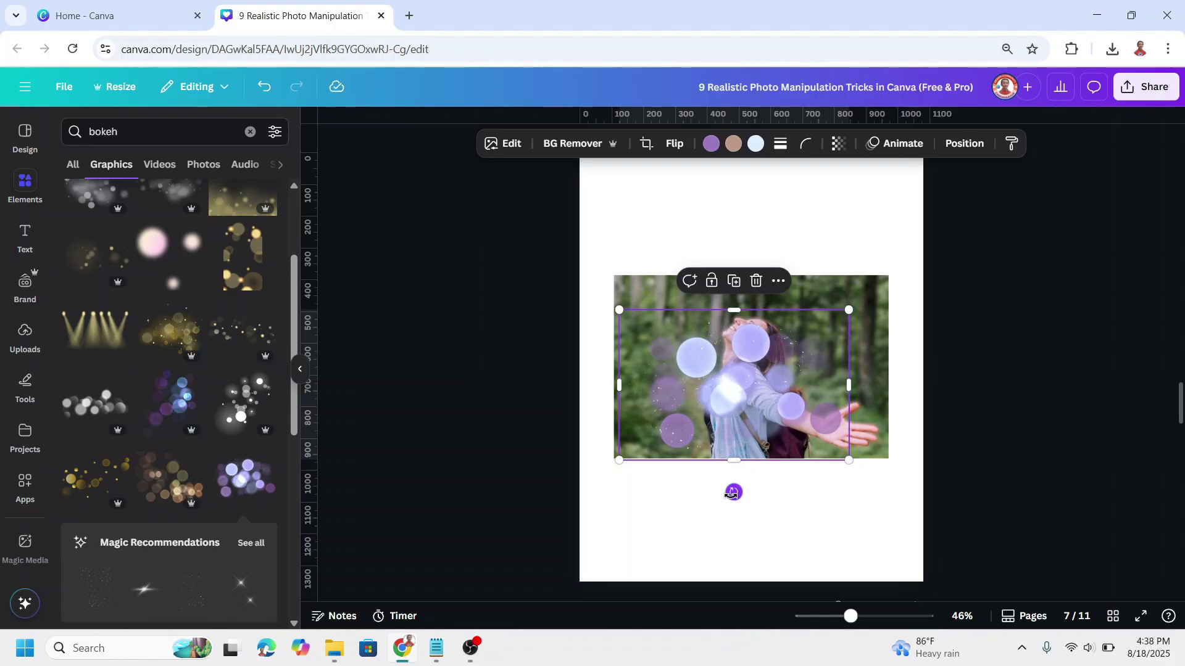
left_click_drag(733, 492, 775, 484)
left_click_drag(779, 389, 794, 376)
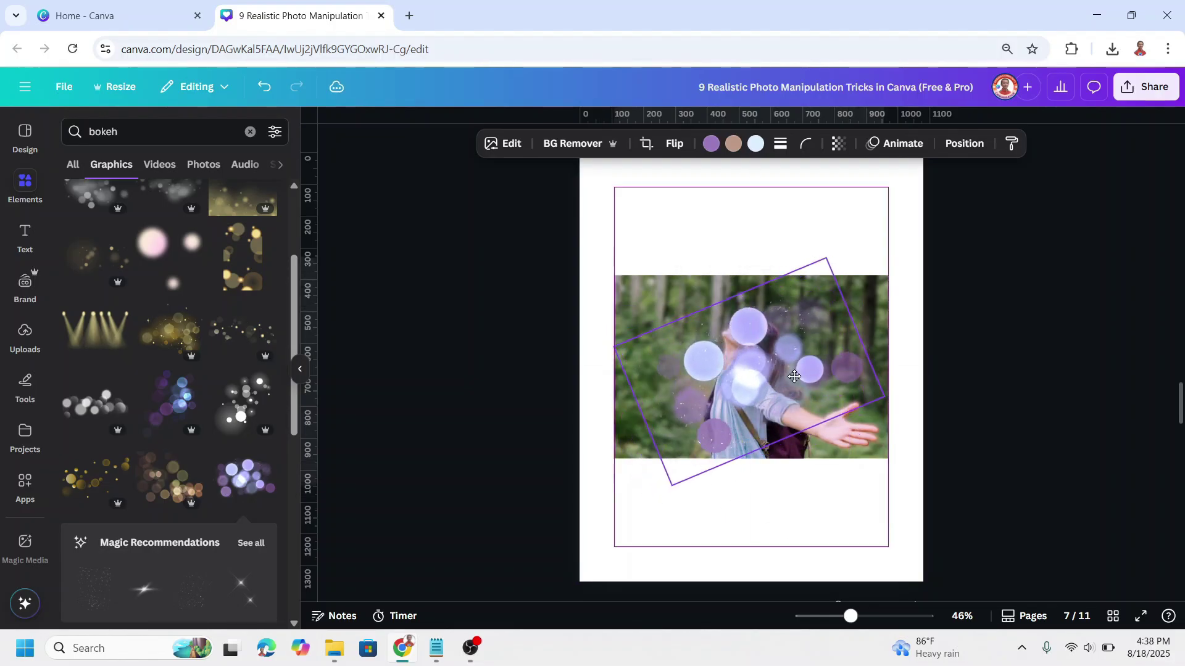
Step: Place the bokeh layer between the woman's cutout and the forest photo and set its transparency to 70
left_click(964, 143)
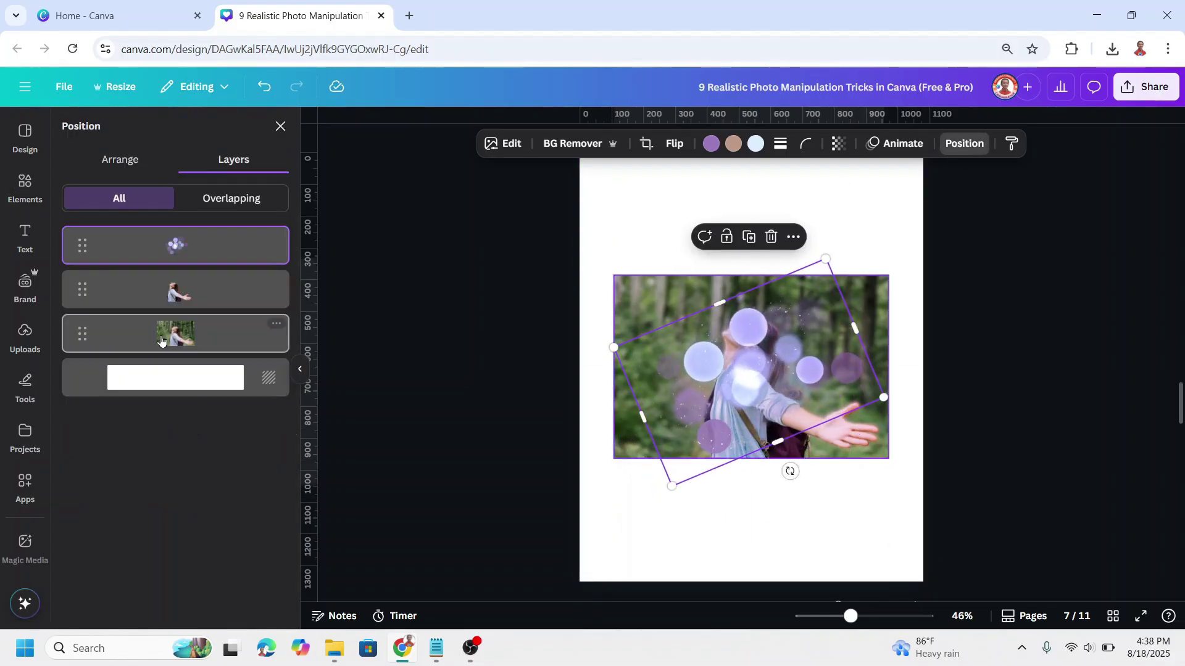
left_click_drag(198, 256, 193, 308)
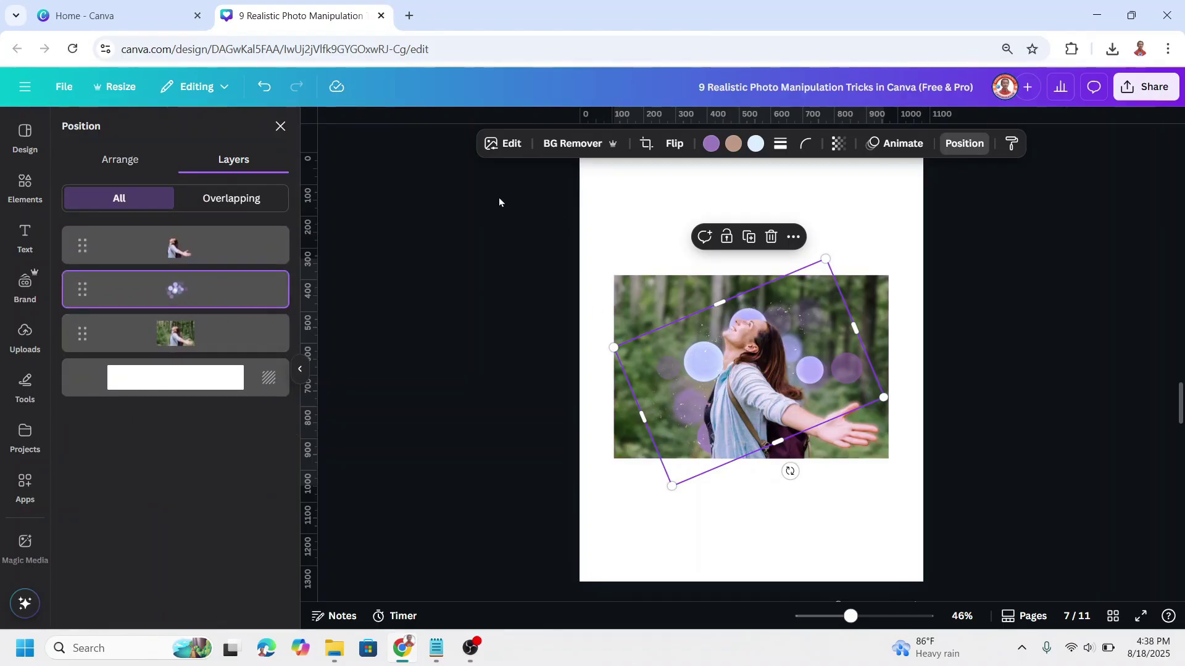
left_click(837, 145)
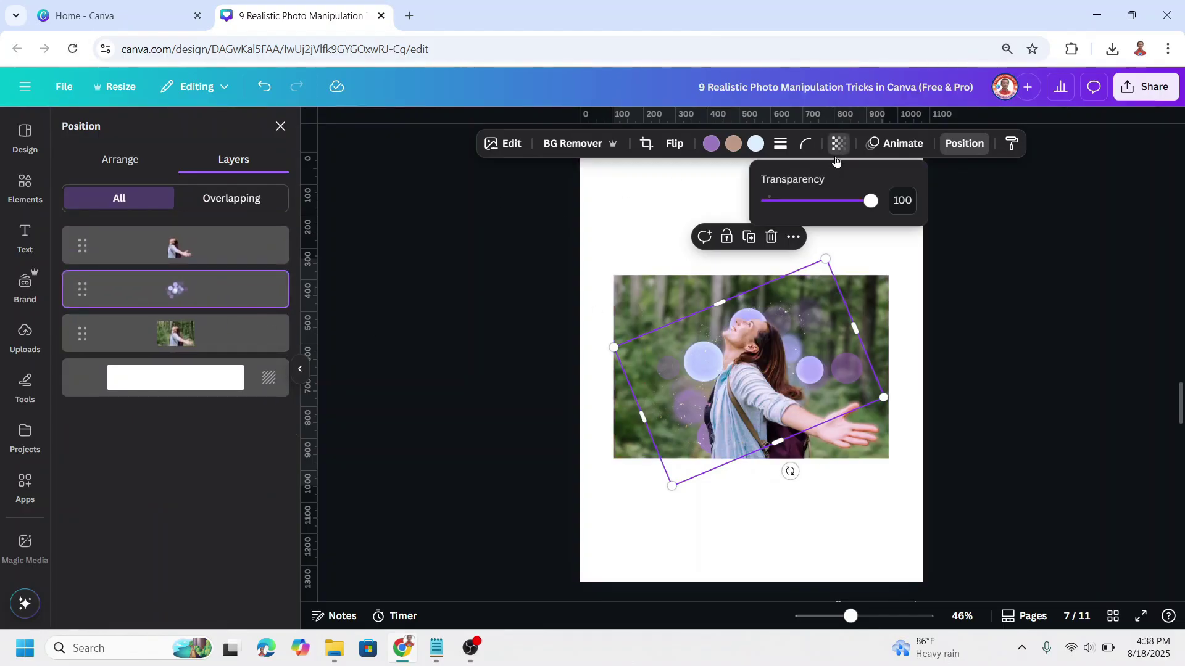
double_click(900, 199)
type("70")
key("Return")
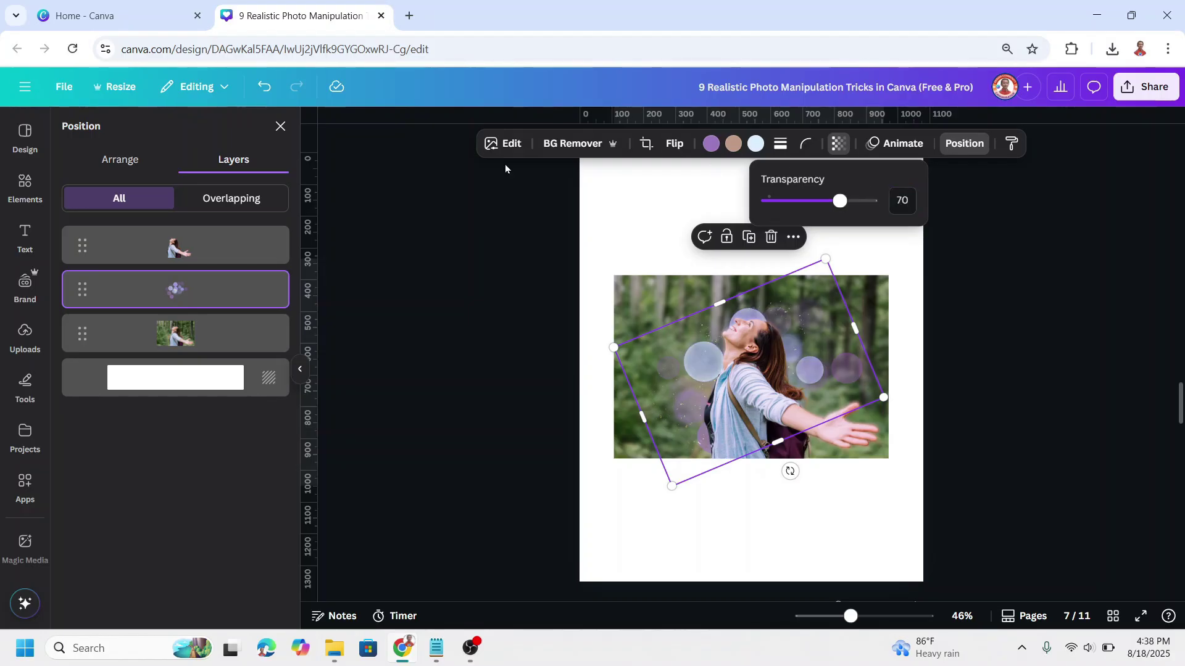
Step: Blur the whole bokeh graphic at an intensity of 50
left_click(506, 145)
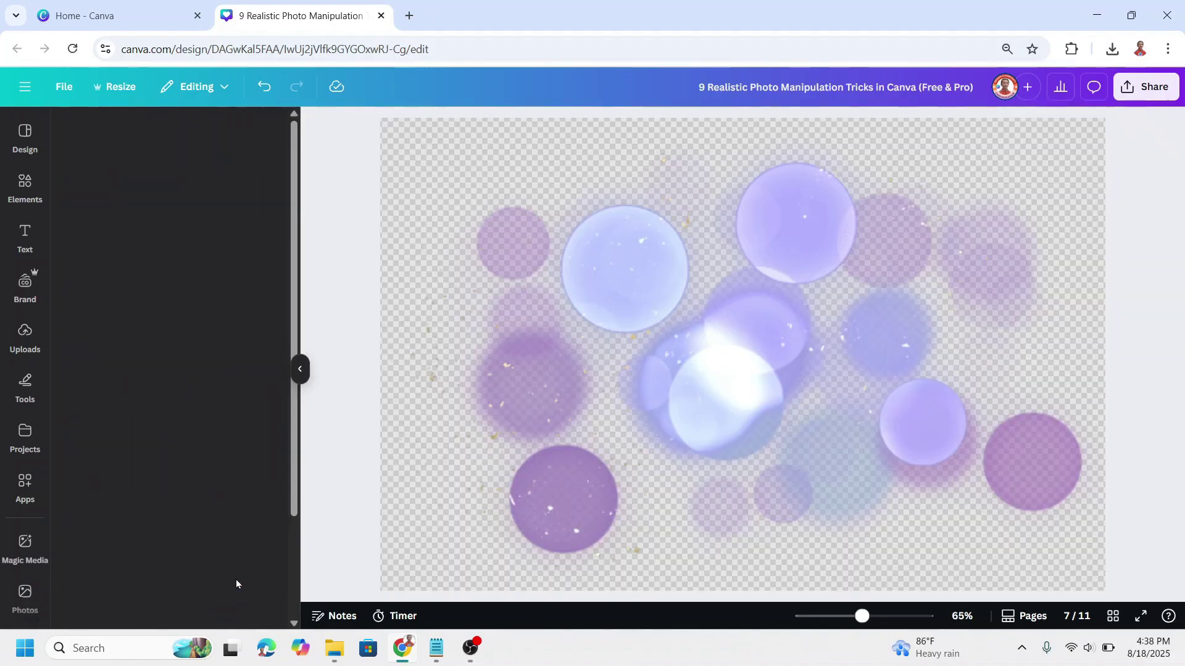
left_click(237, 583)
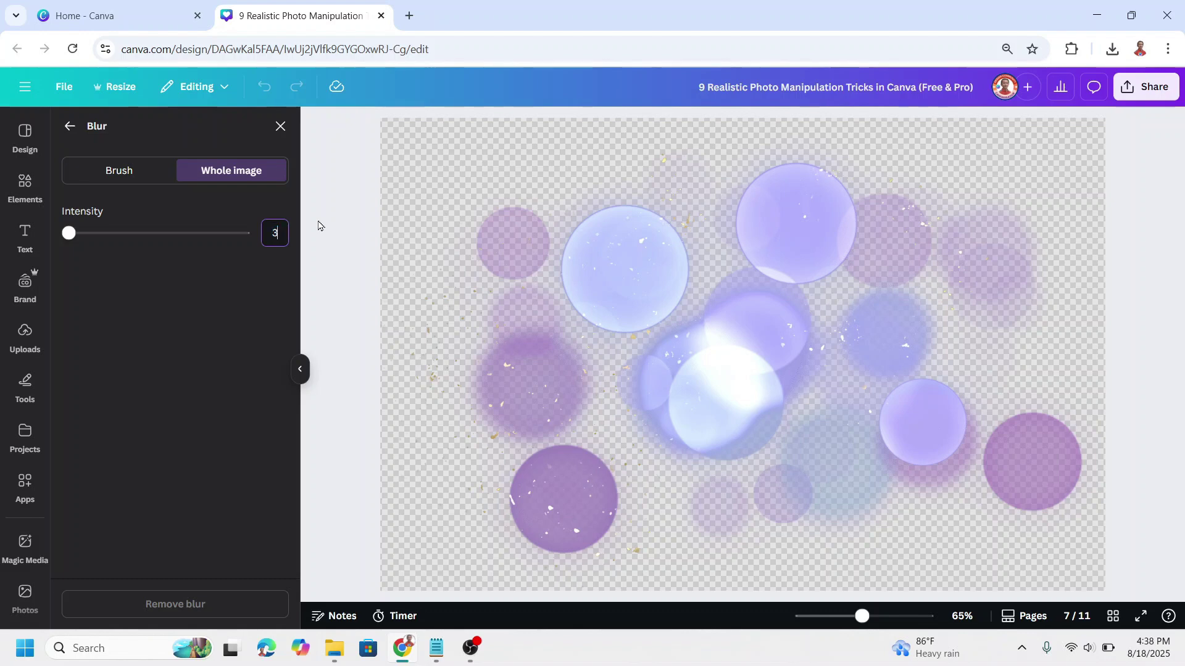
key("Return")
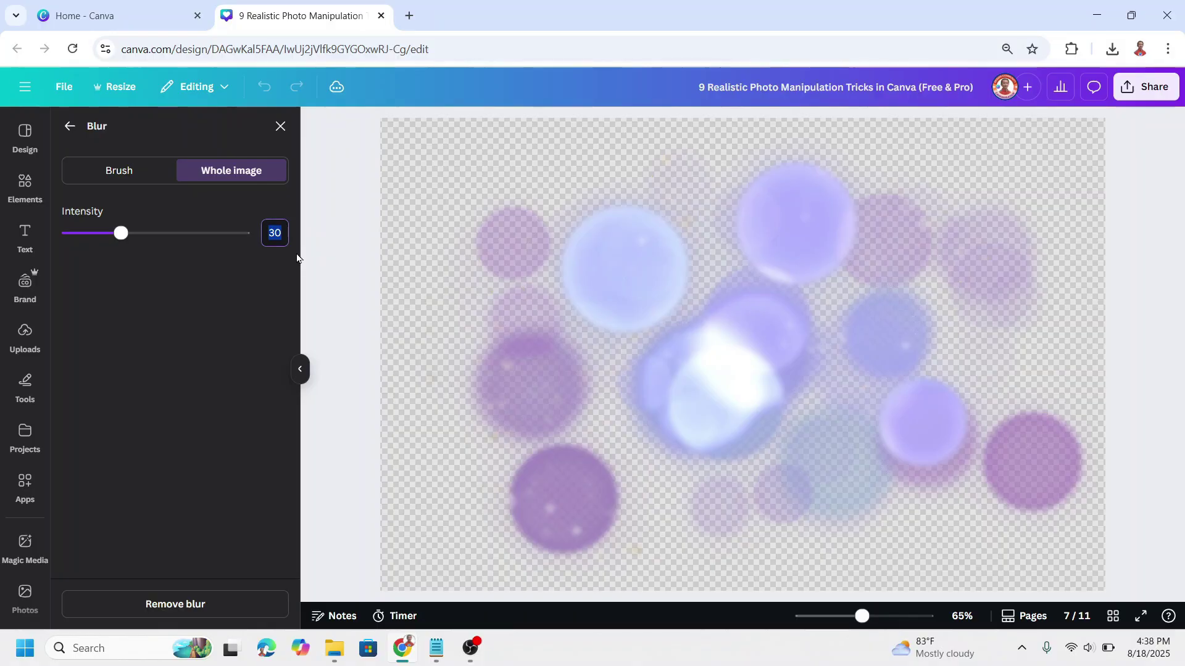
type("50")
key("Return")
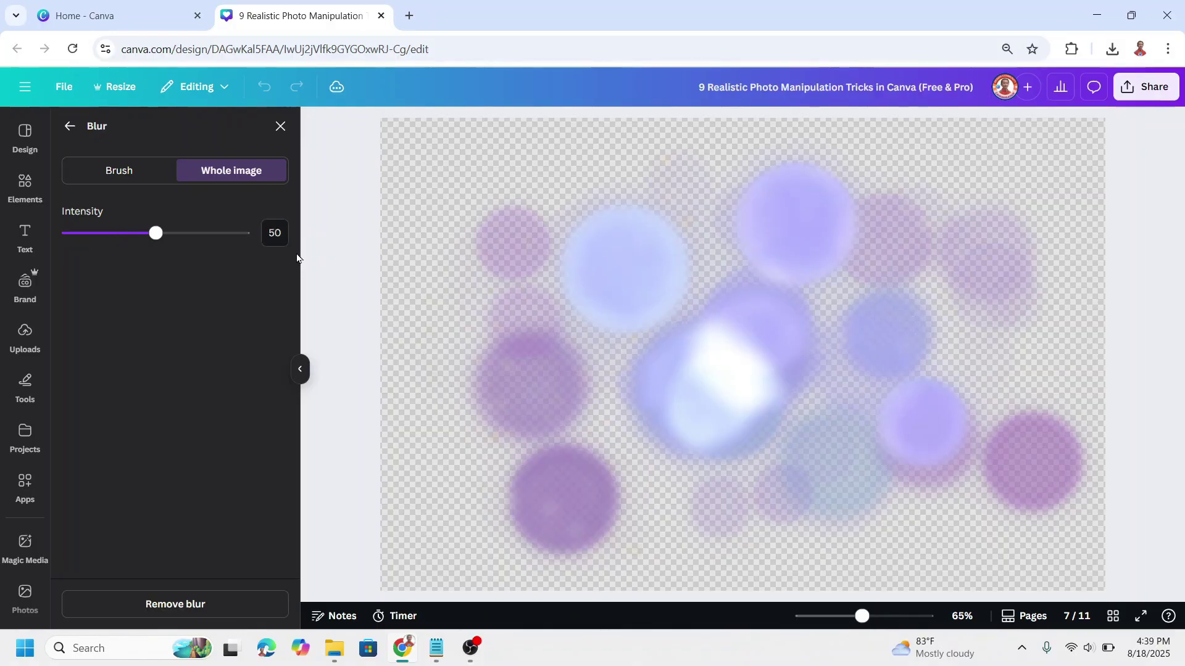
left_click(280, 126)
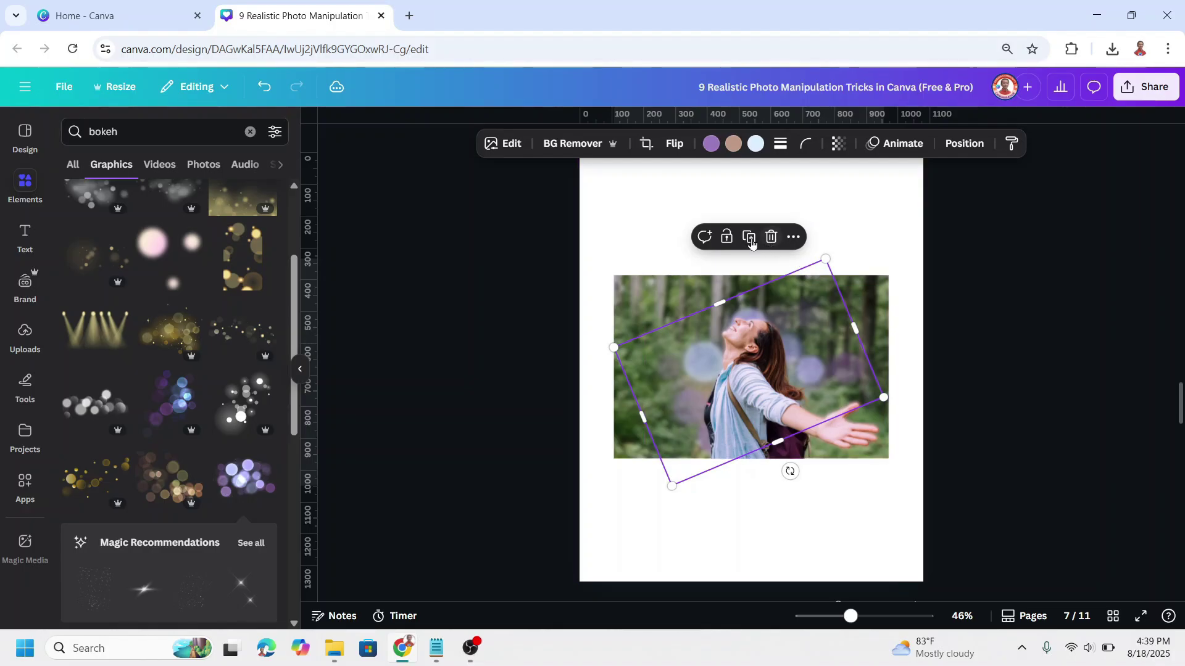
Step: Duplicate the blurred bokeh graphic, and tilt the copy clockwise, shrink it and position it over the woman
left_click_drag(834, 388, 731, 499)
left_click_drag(625, 443, 684, 421)
left_click_drag(796, 380, 766, 381)
Step: Set the smaller bokeh copy's transparency to 30
left_click(838, 144)
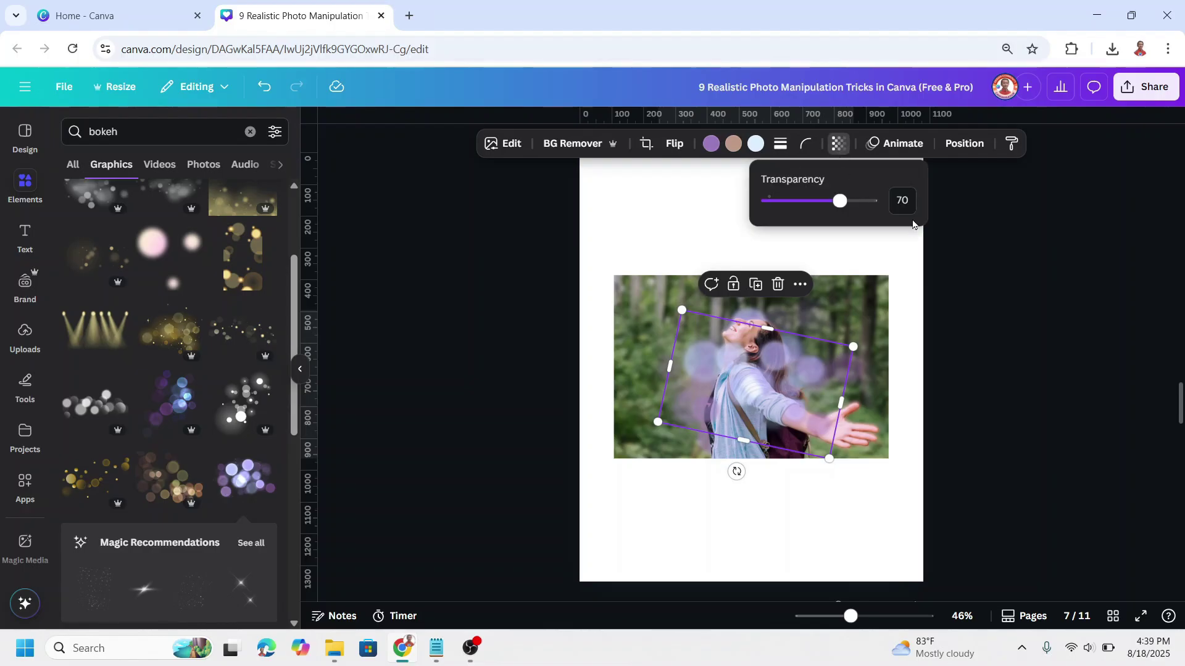
left_click(904, 199)
type("30")
key("Return")
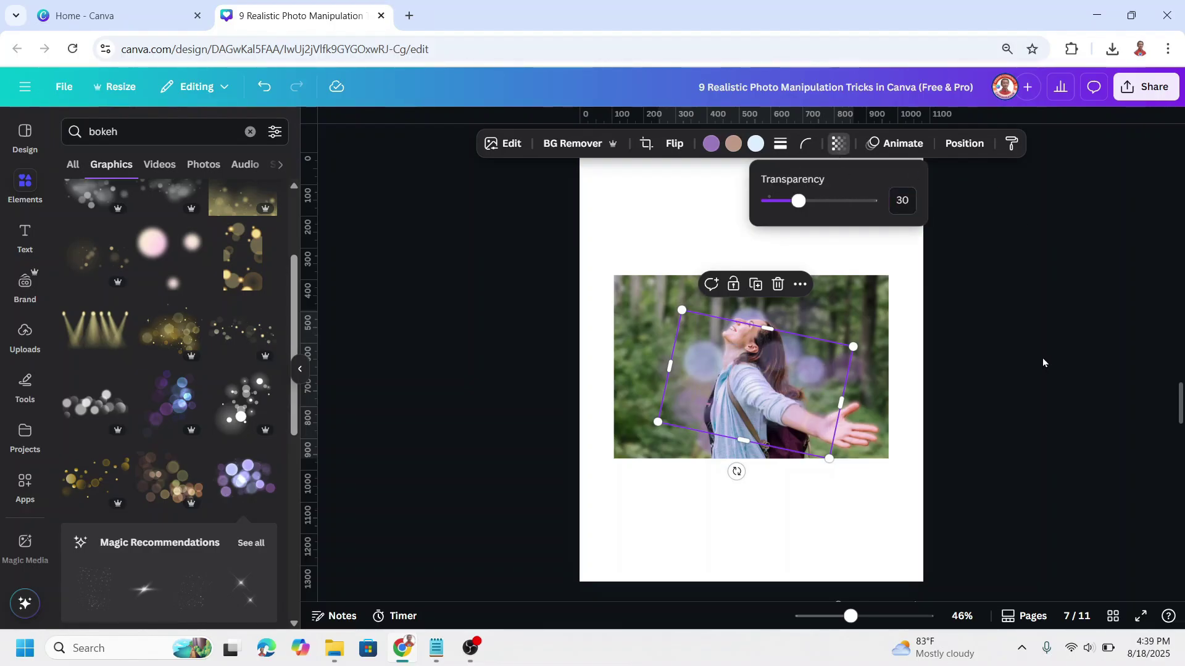
Step: Select the photo, cutout and both bokeh graphics together, and enlarge and reposition them to fill page 7
left_click(1026, 331)
left_click(1024, 327)
left_click_drag(957, 239, 491, 504)
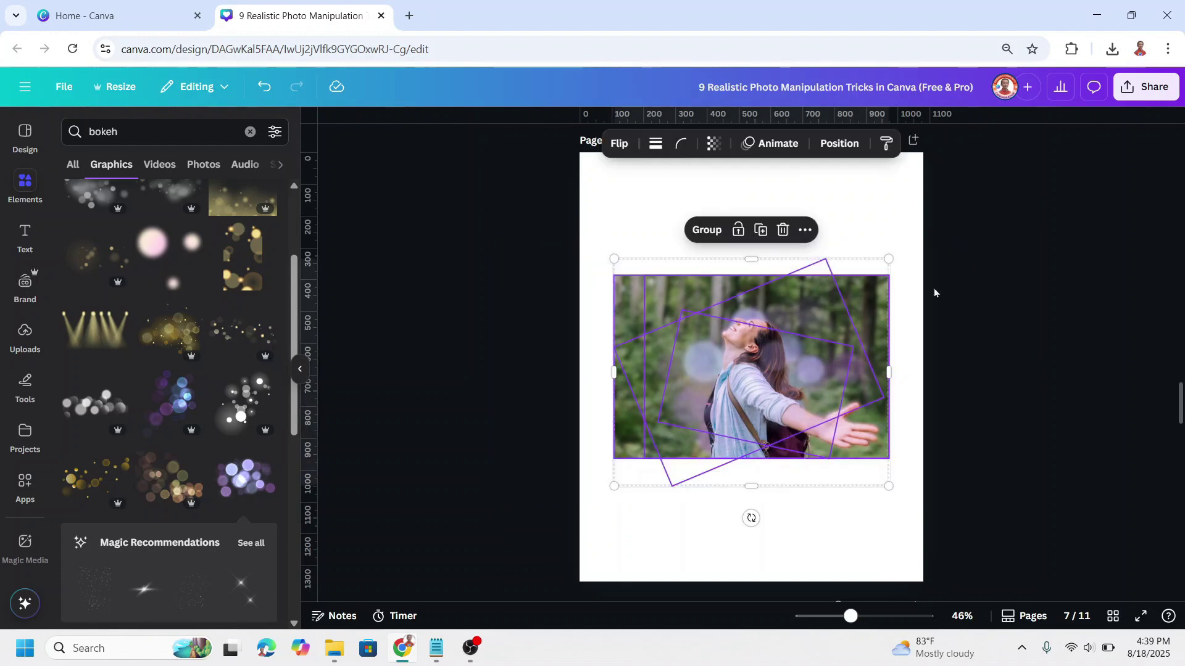
left_click_drag(886, 259, 1105, 159)
left_click_drag(965, 336, 815, 440)
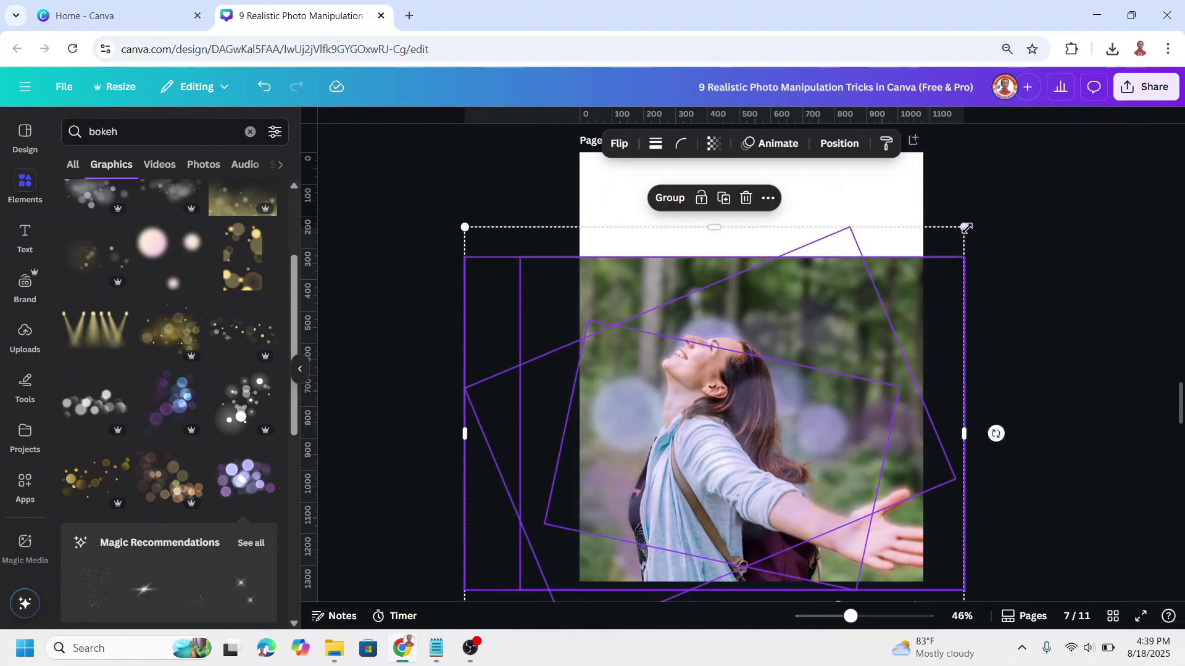
left_click_drag(966, 227, 1050, 129)
left_click_drag(968, 327, 907, 331)
left_click(1127, 265)
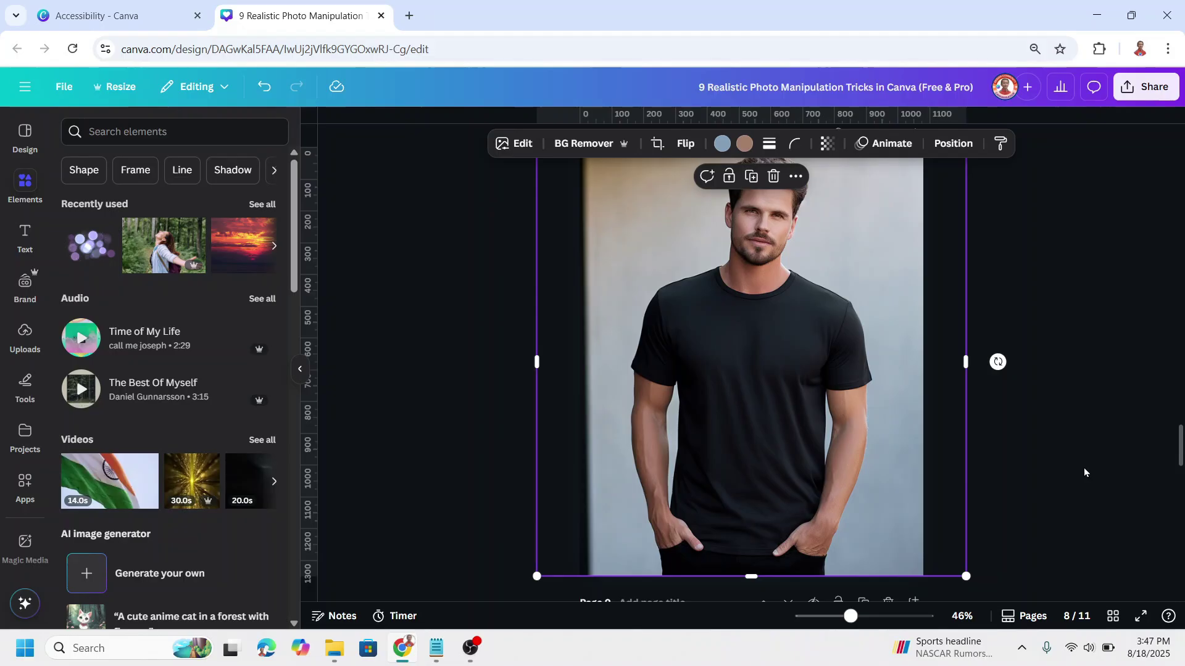
Step: Search the elements for transparent water drop graphics and add a sparse droplet graphic over the man's T-shirt on page 8
left_click(1075, 453)
left_click(782, 336)
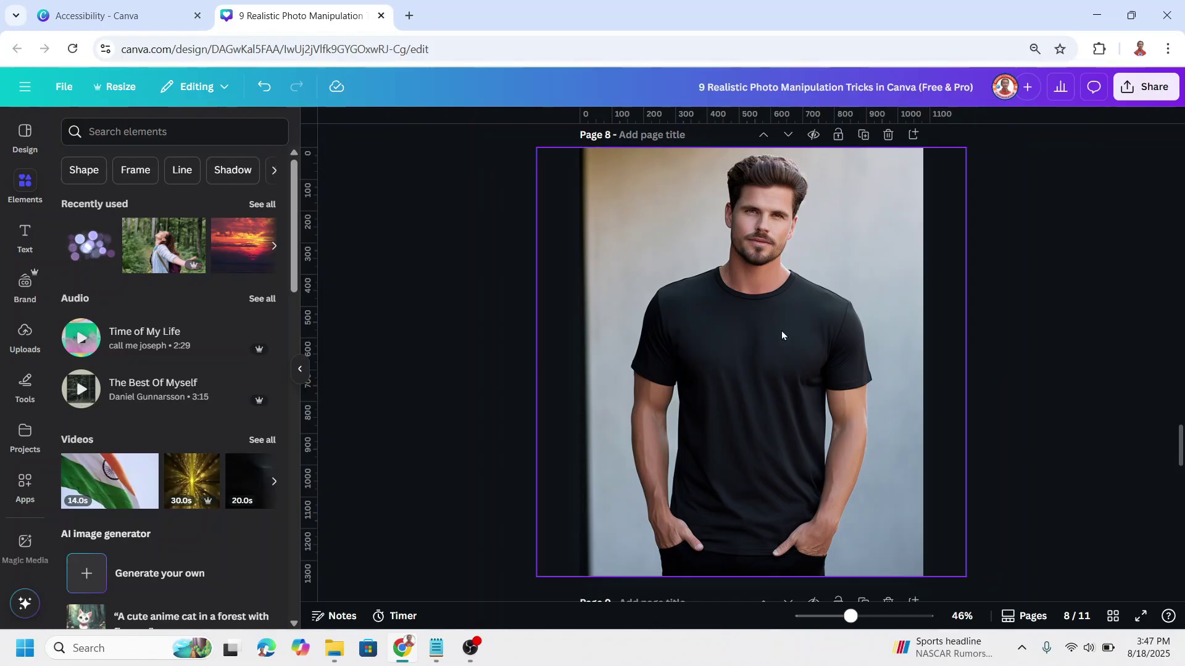
left_click(124, 134)
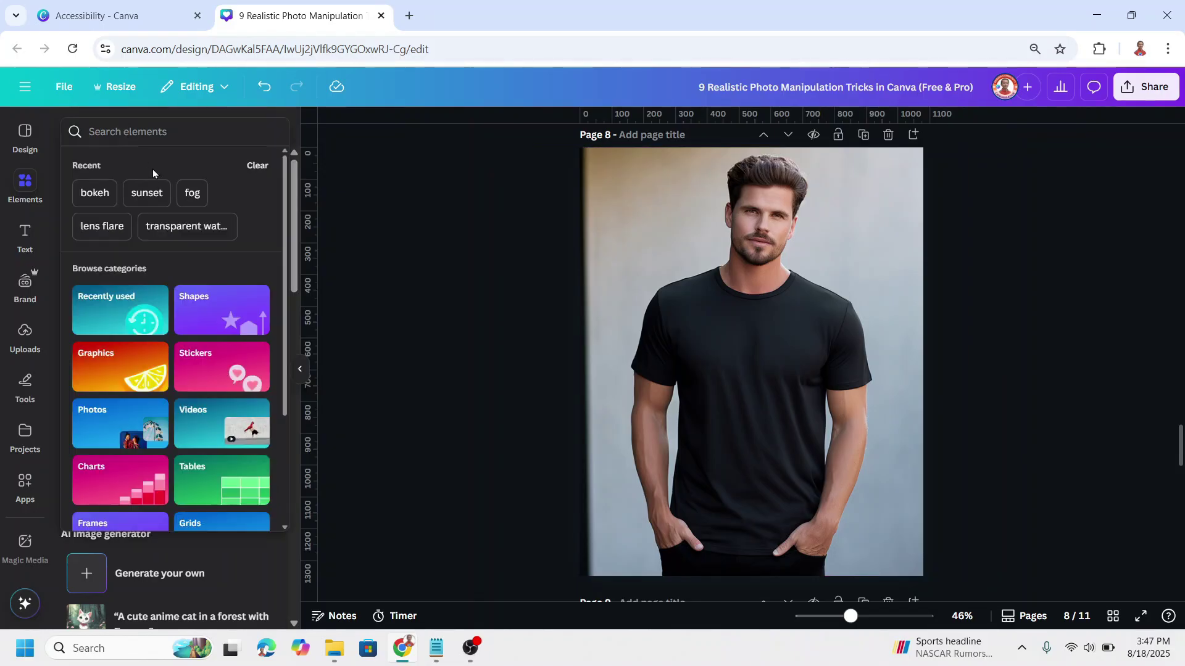
left_click(180, 225)
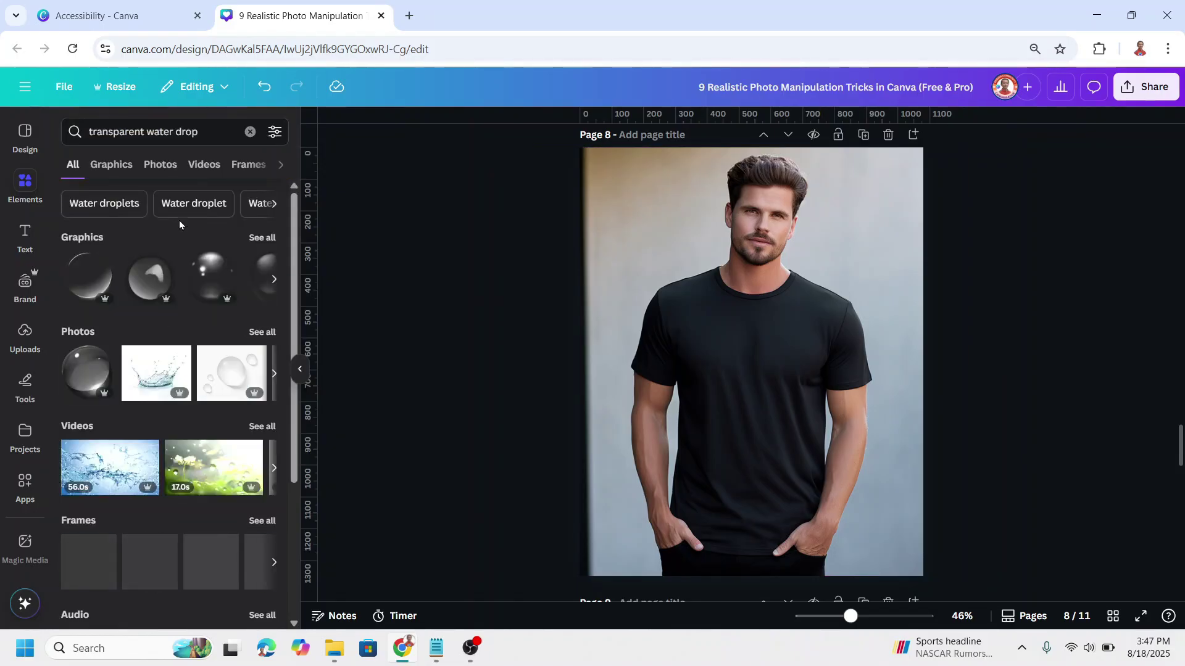
left_click(262, 239)
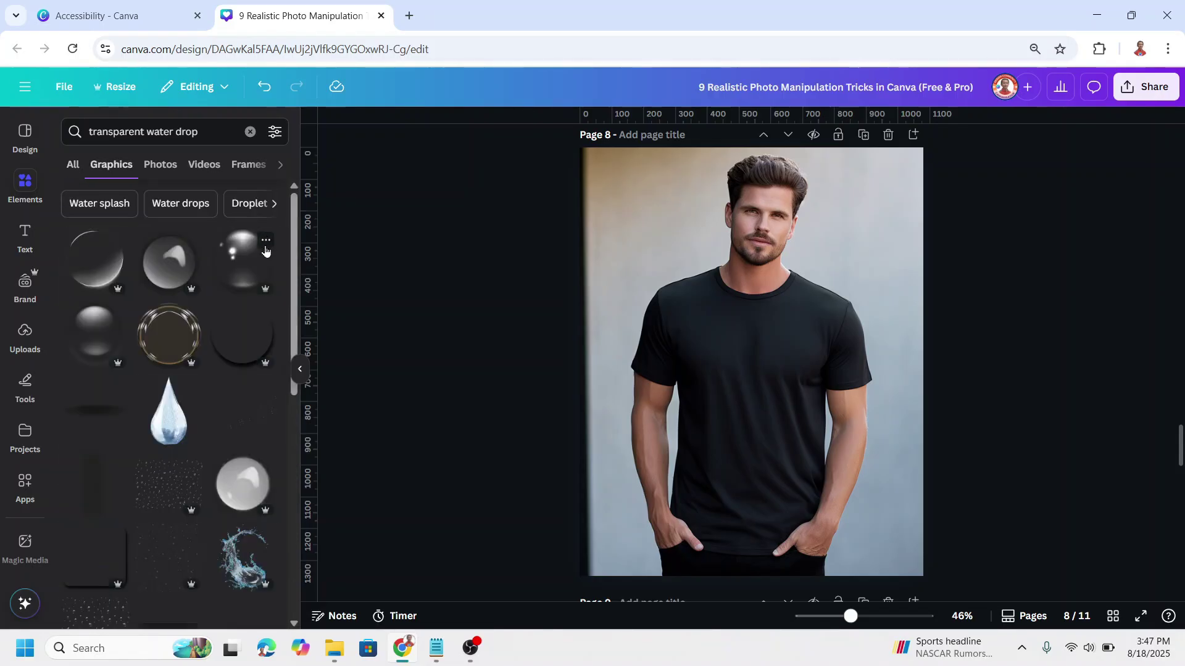
scroll(247, 296, "down", 1)
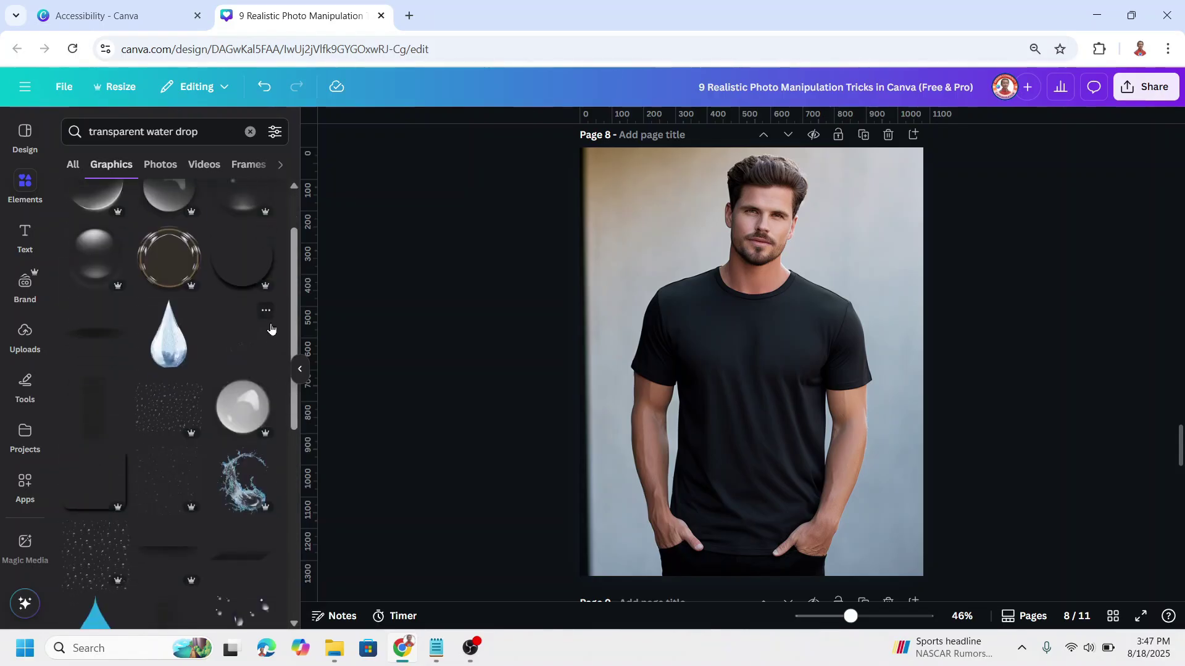
left_click(225, 308)
Step: Add the Transparent Water Drops Seamless Pattern to page 8 and enlarge it to cover the whole photo
scroll(226, 313, "down", 3)
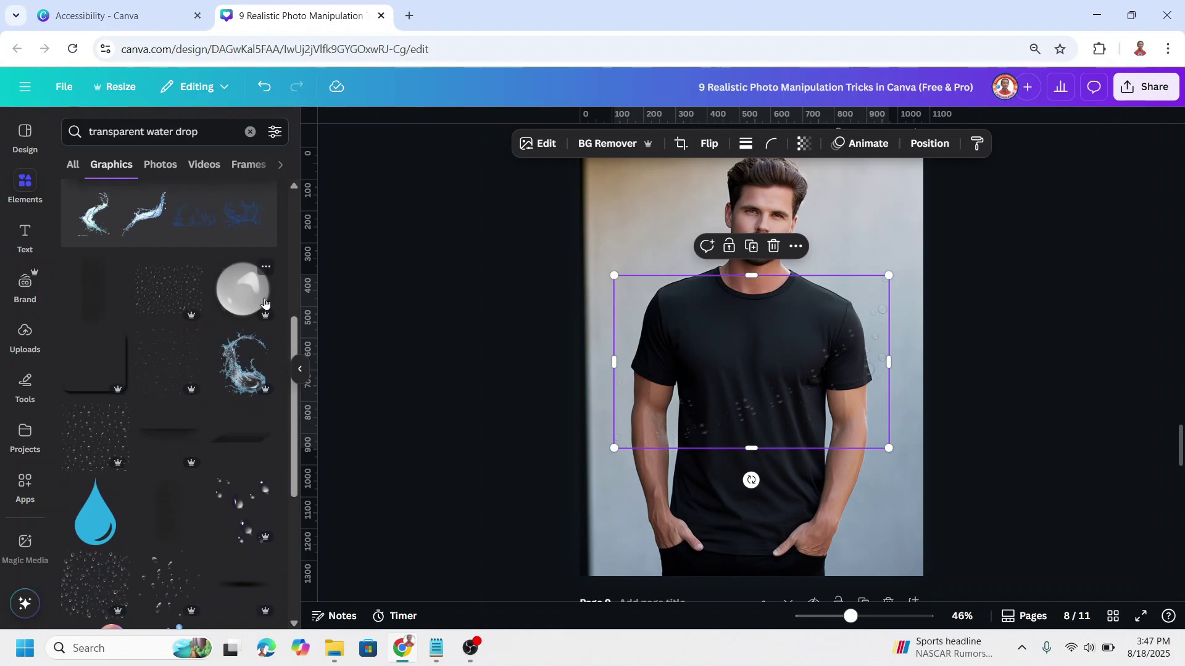
left_click(192, 343)
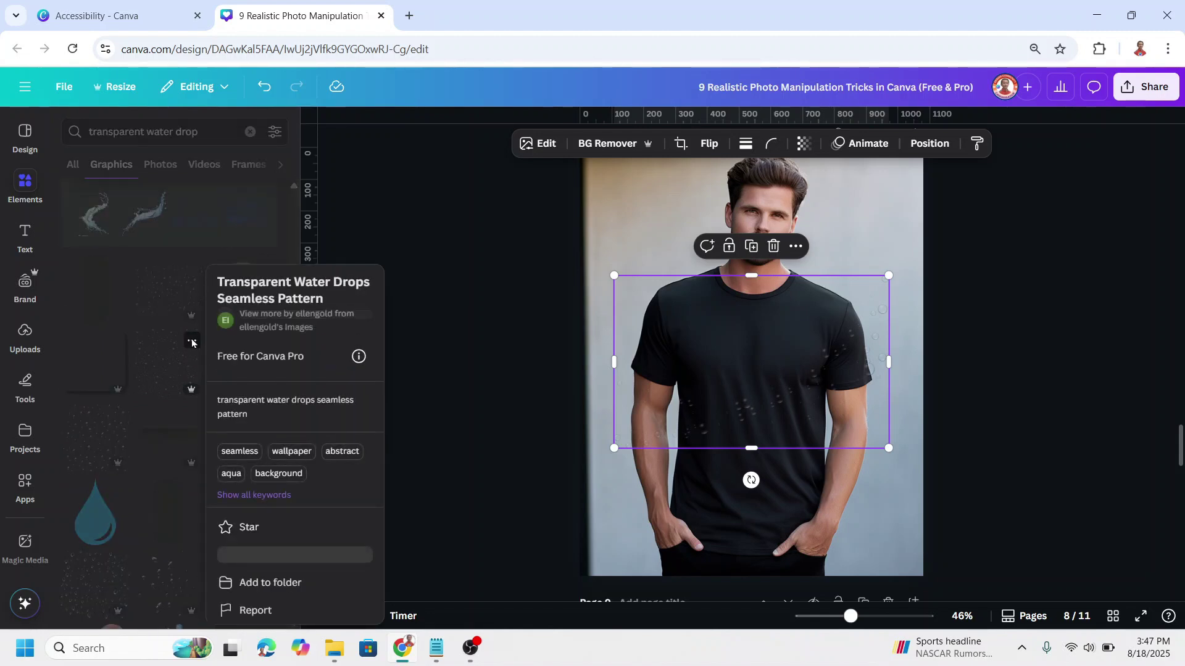
left_click(161, 365)
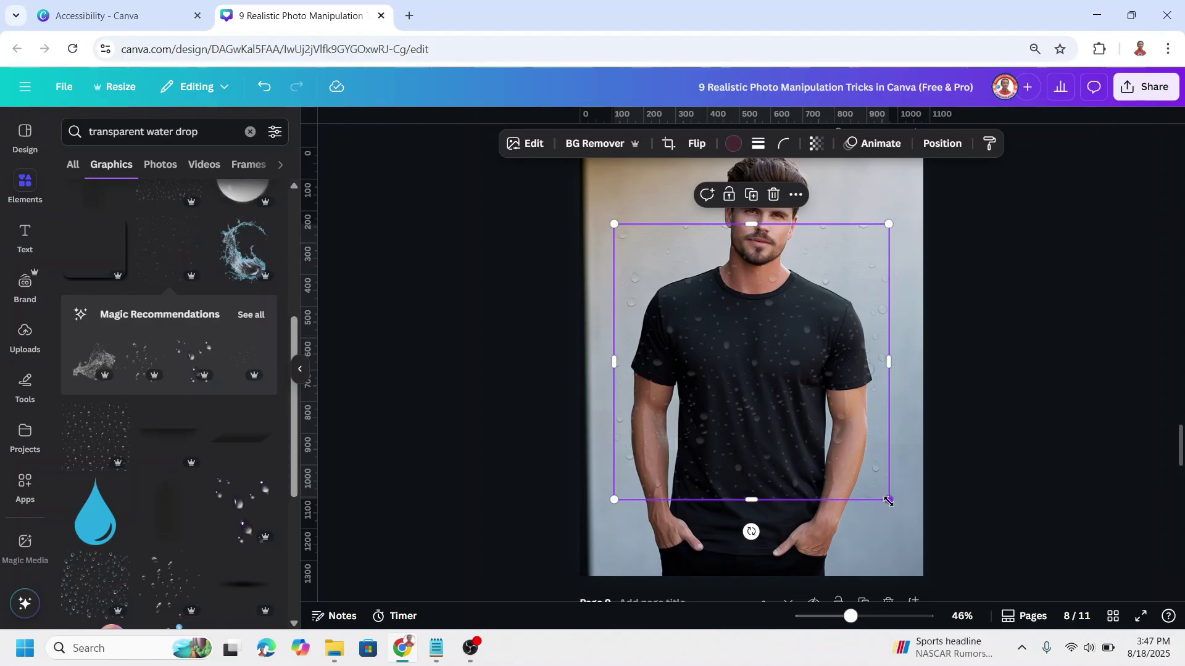
left_click_drag(889, 500, 981, 592)
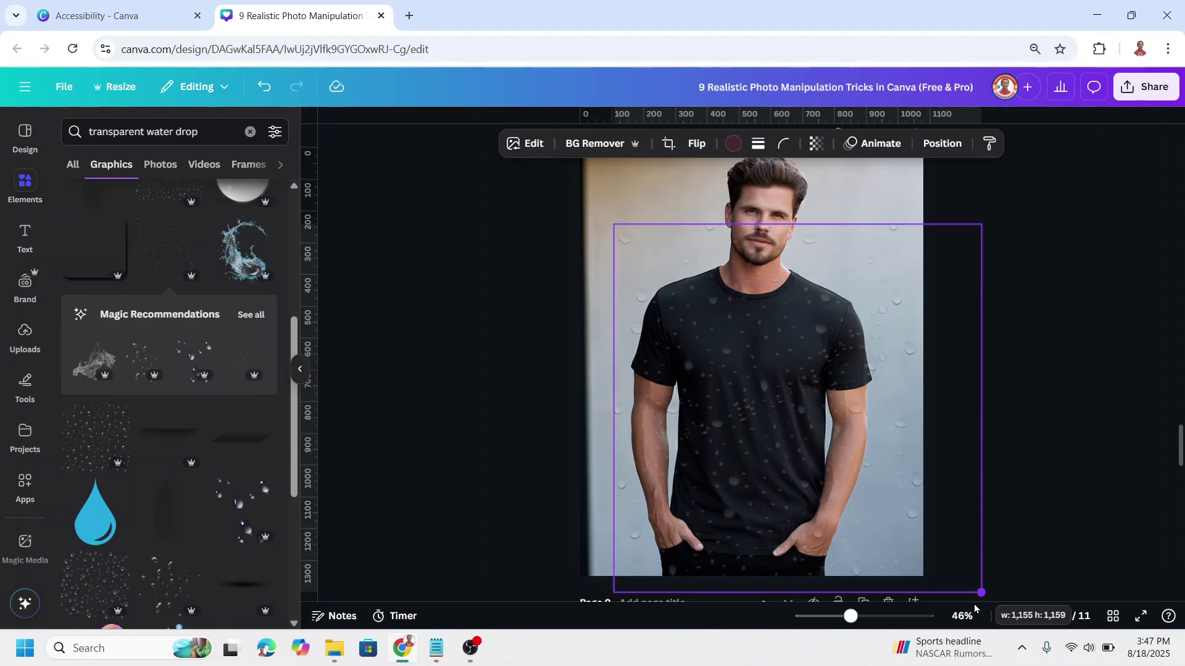
left_click(614, 223)
left_click_drag(614, 223, 517, 121)
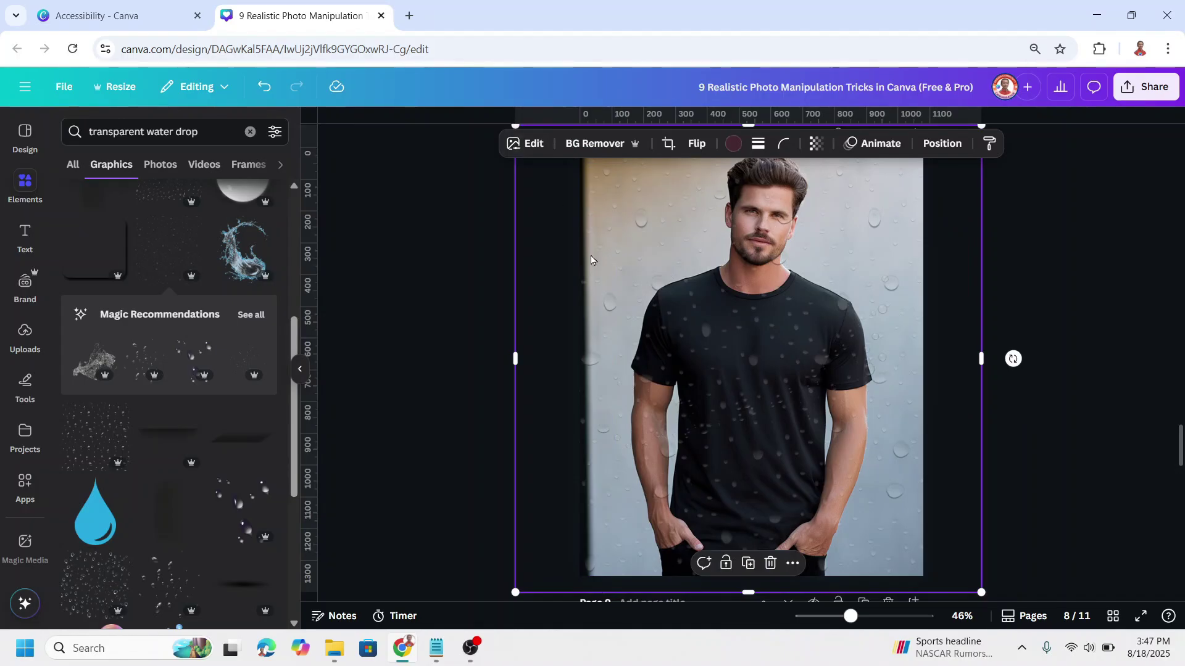
Step: Add the Water drops graphic with larger droplets over the man's photo on page 8
scroll(246, 432, "down", 3)
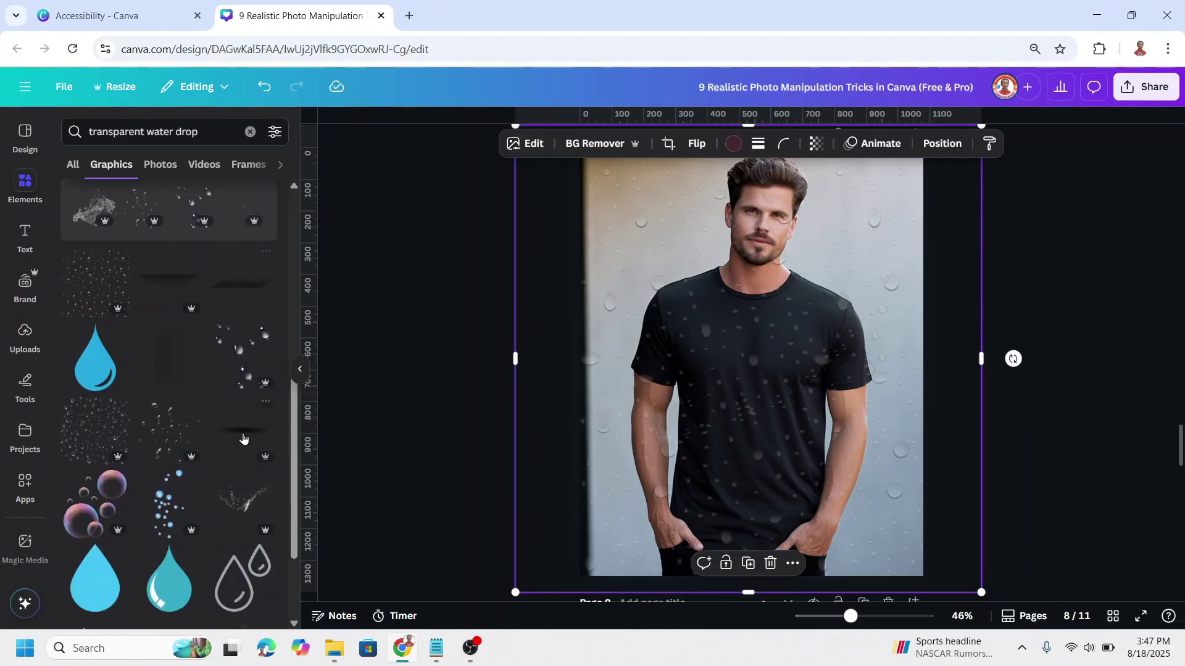
left_click(189, 411)
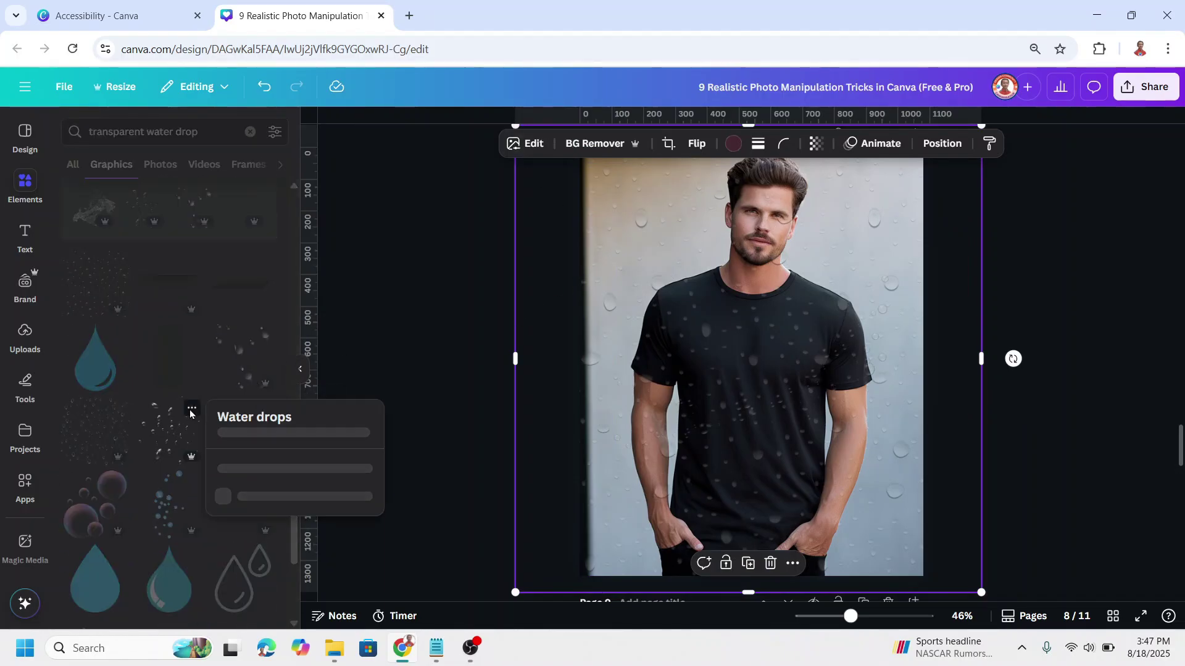
left_click(162, 428)
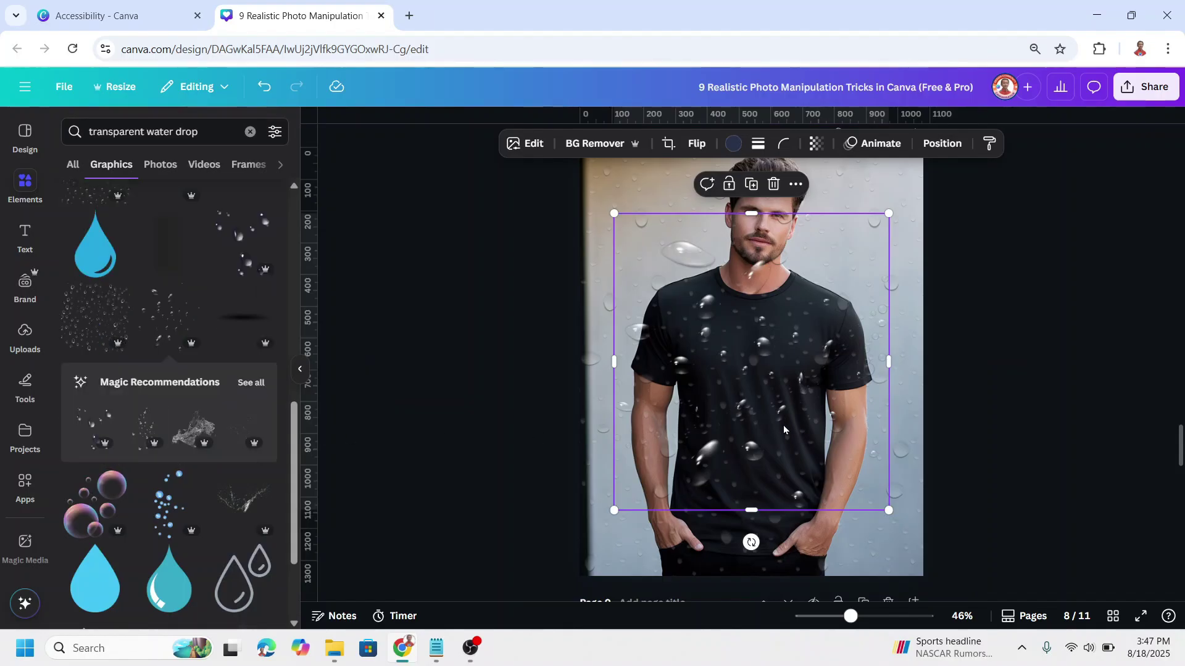
Step: Shrink and rotate the larger-droplet graphic and move it to the photo's left edge beside the man's shoulder on page 8
left_click_drag(755, 428, 811, 458)
left_click_drag(672, 536, 794, 408)
left_click_drag(900, 375, 659, 359)
left_click(785, 369)
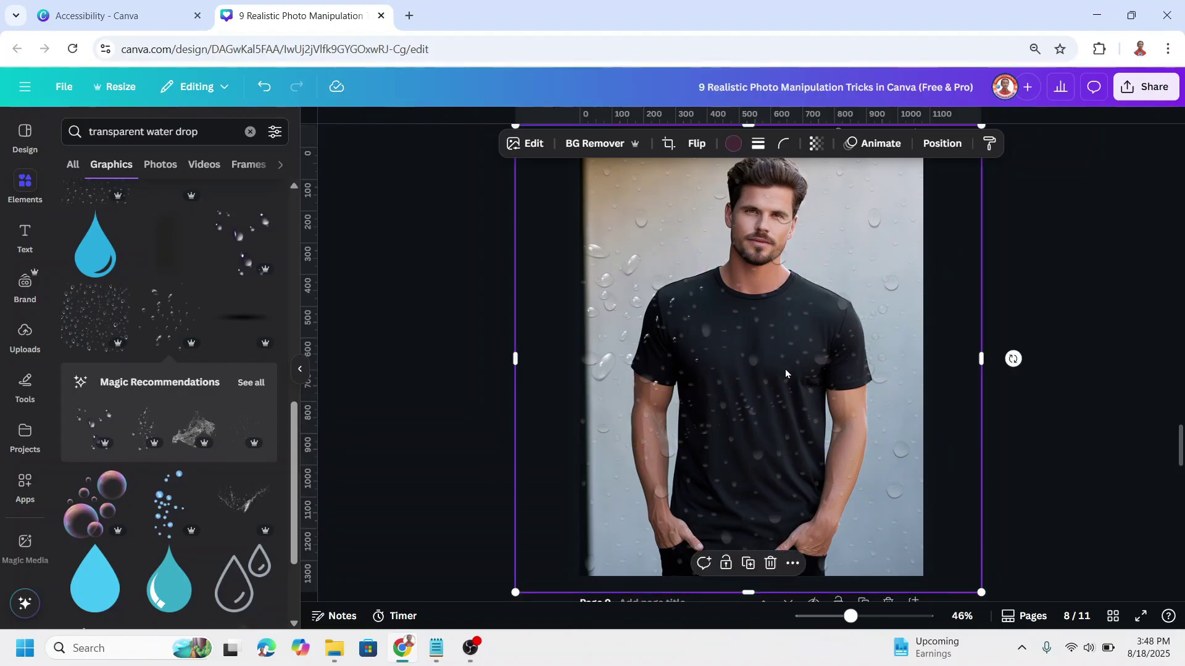
Step: Duplicate the larger-droplet graphic and place the copy over the man's hand at the photo's lower right, sized about 317 × 342
left_click(667, 259)
left_click(640, 204)
left_click_drag(697, 248, 859, 503)
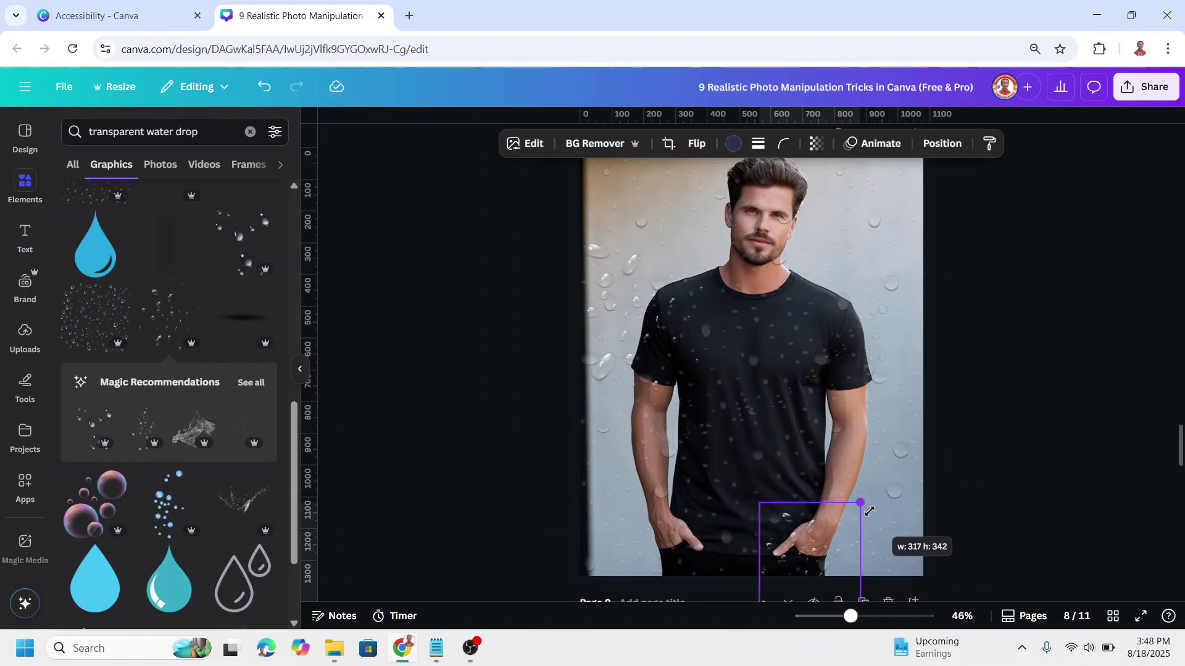
left_click(1065, 388)
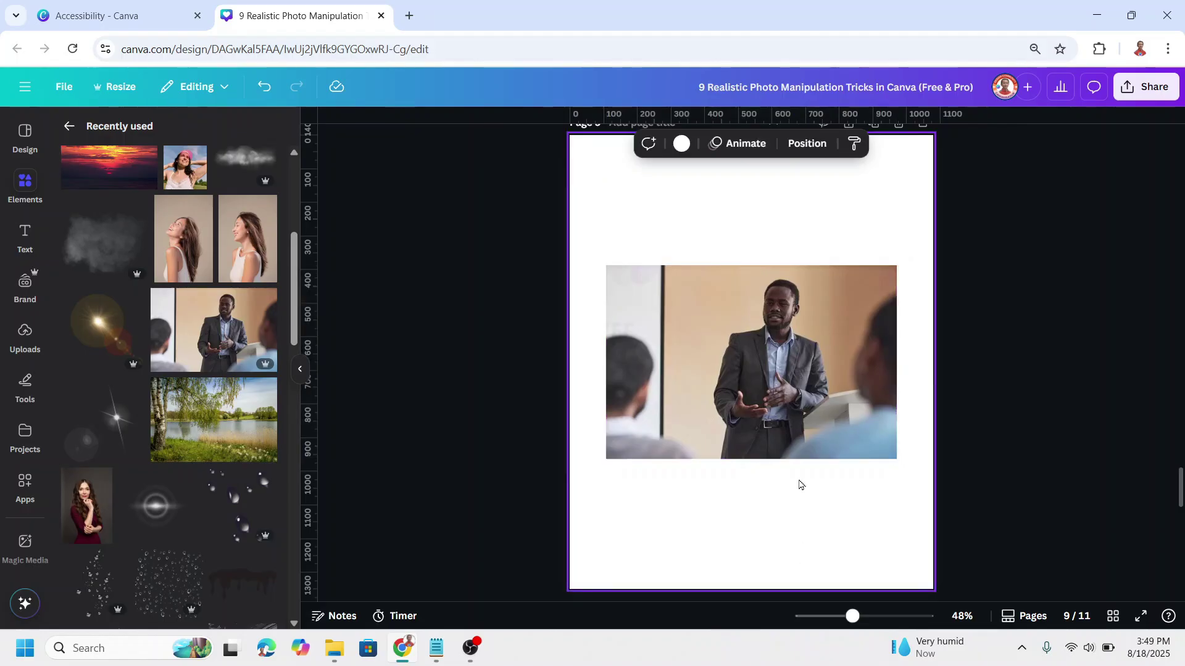
Step: Search the apps for Reshape and start a Perspective transform on the speaker's photo on page 9
left_click(769, 439)
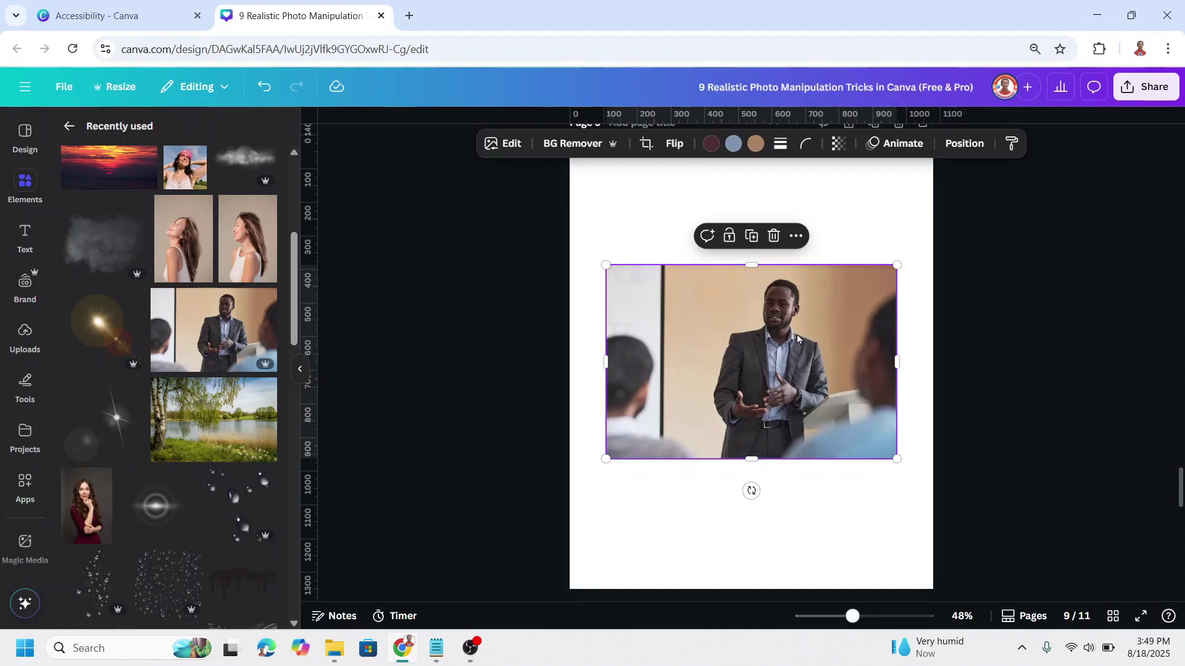
left_click(24, 488)
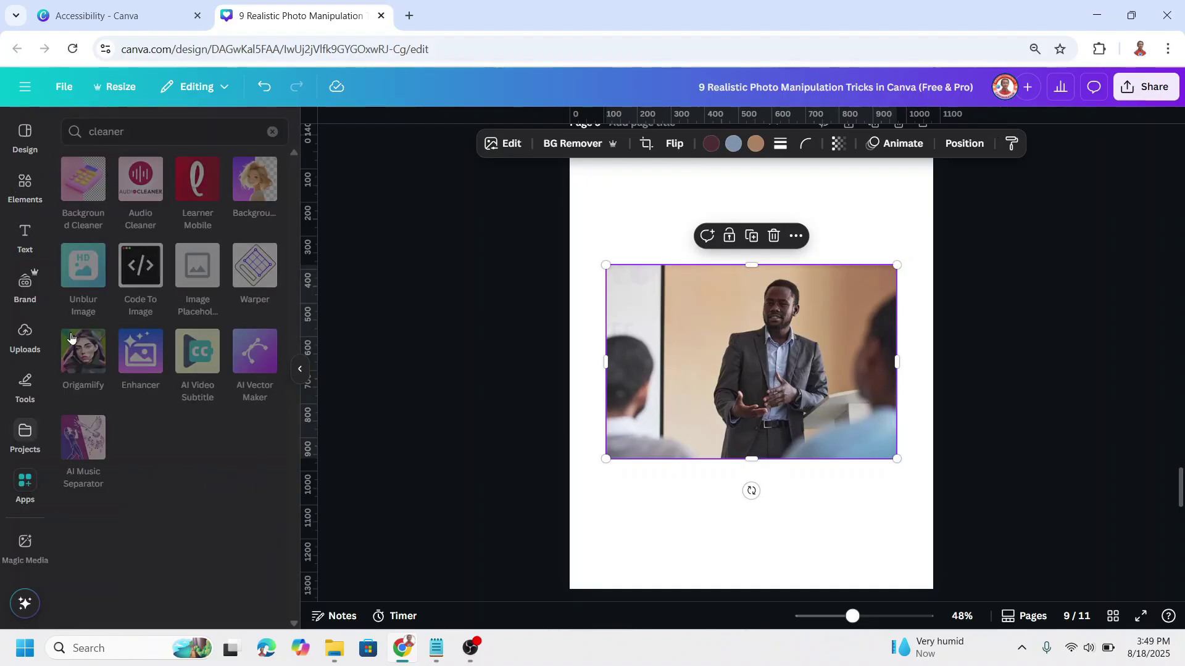
type("reshape")
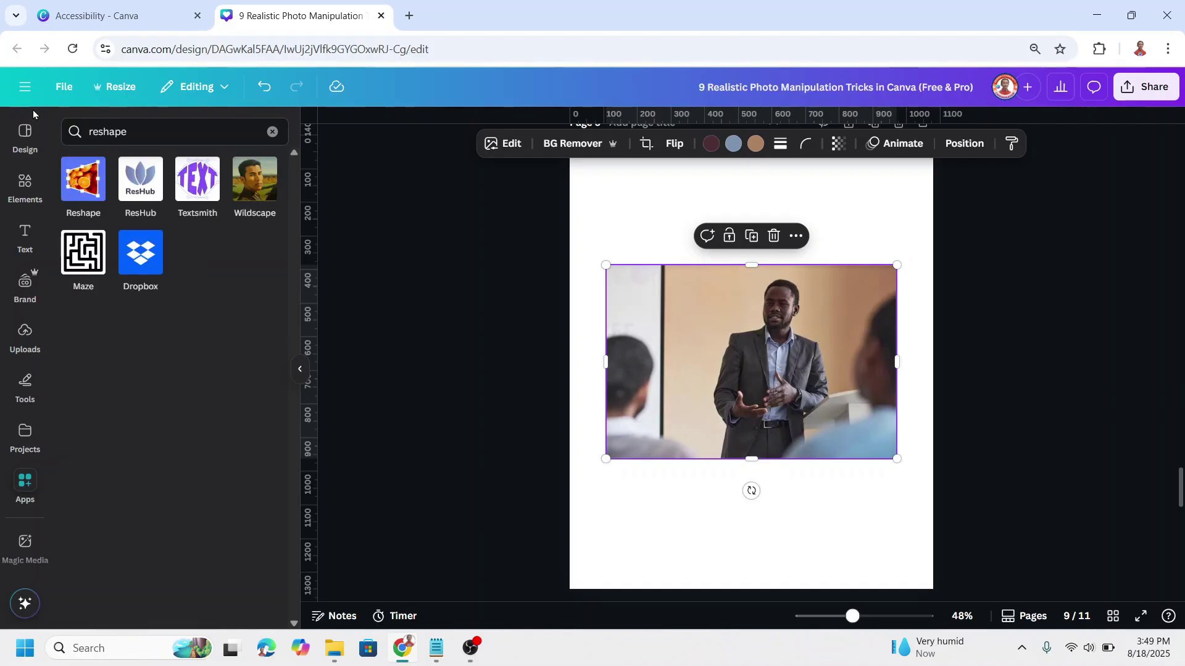
left_click(81, 186)
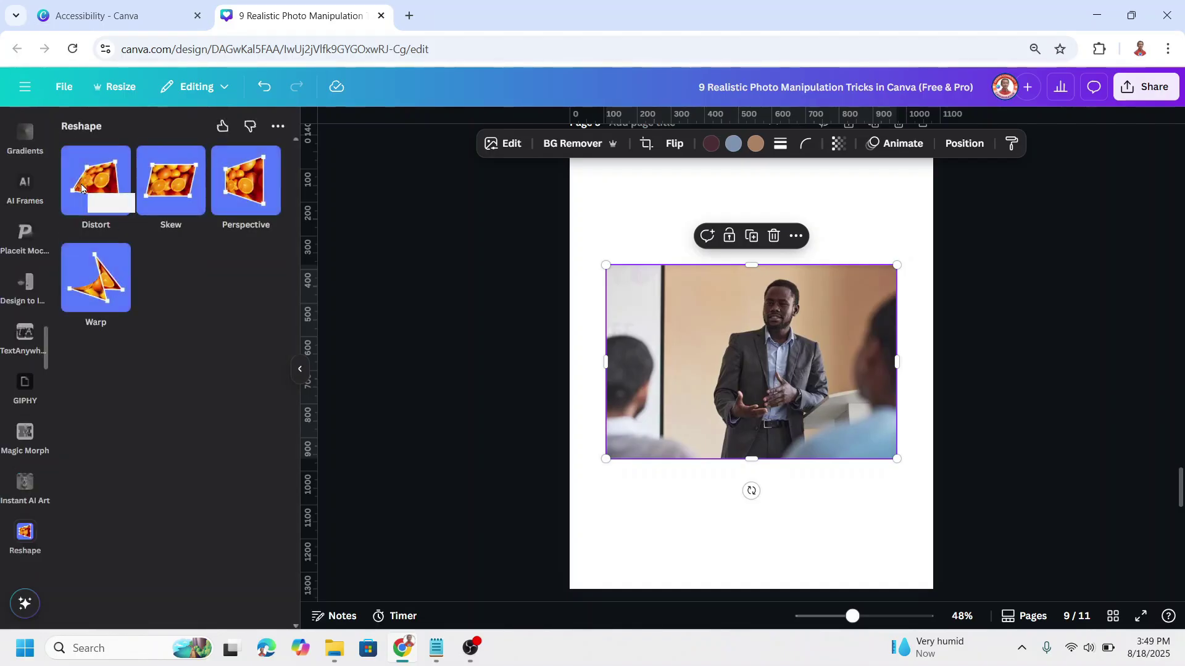
left_click(245, 184)
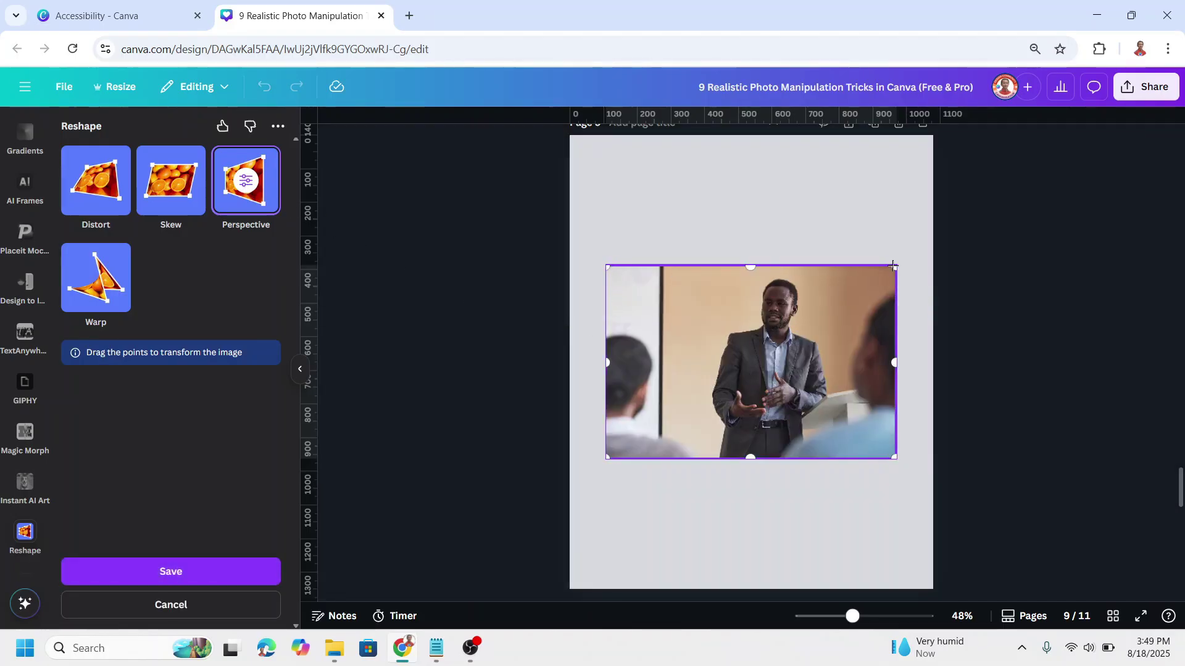
Step: Taper the speaker's photo toward its right side, pull both vertical edges inward, and save the perspective transform
left_click_drag(895, 267, 895, 278)
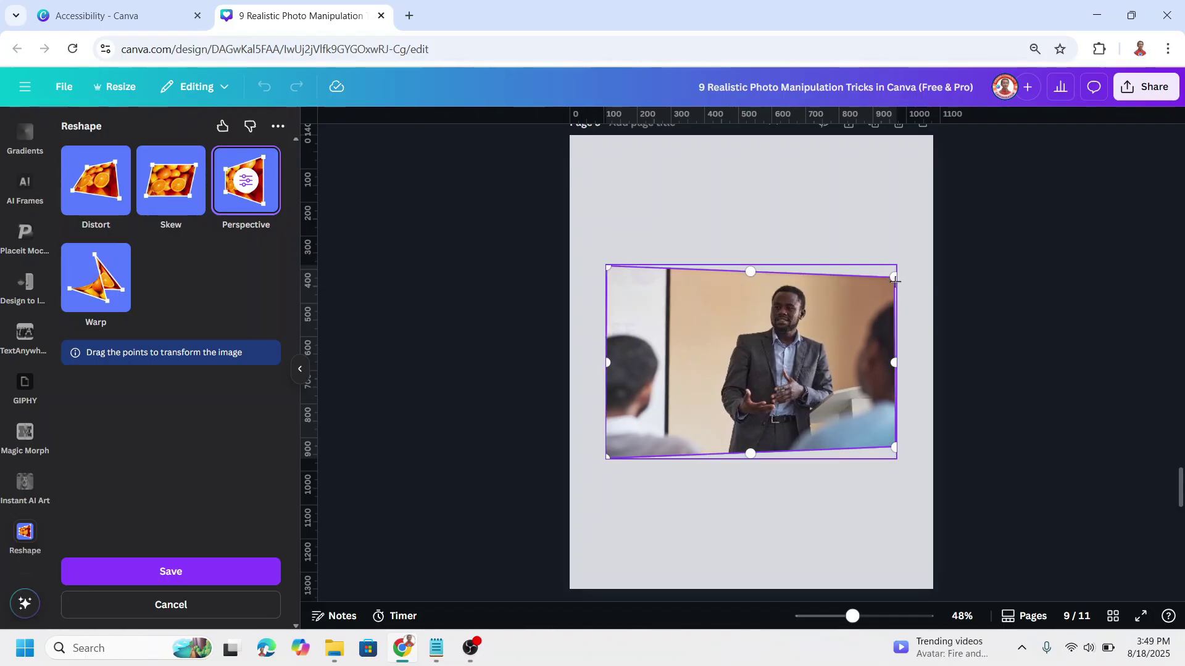
left_click_drag(896, 278, 891, 314)
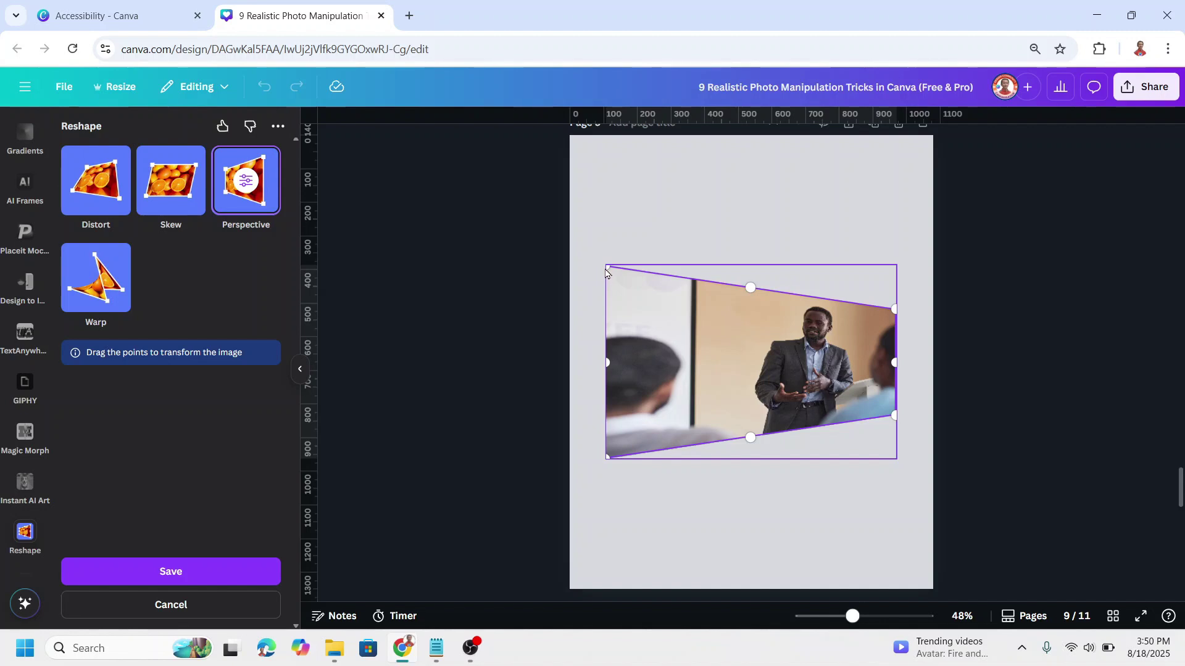
left_click_drag(607, 267, 648, 268)
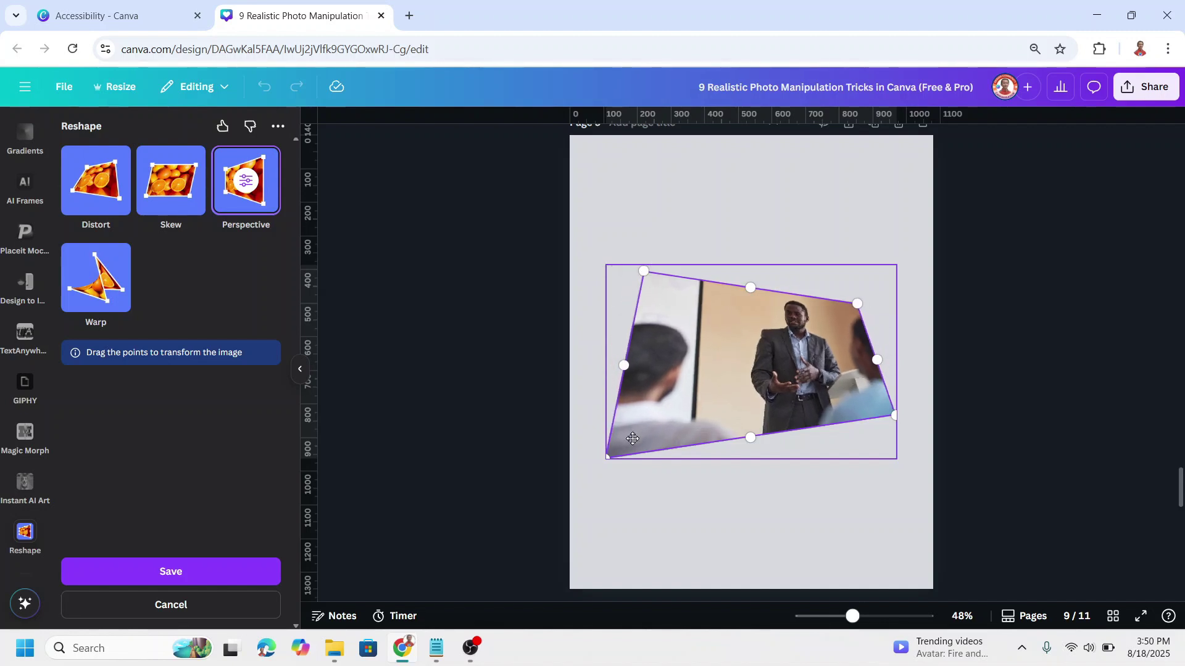
left_click_drag(607, 455, 643, 455)
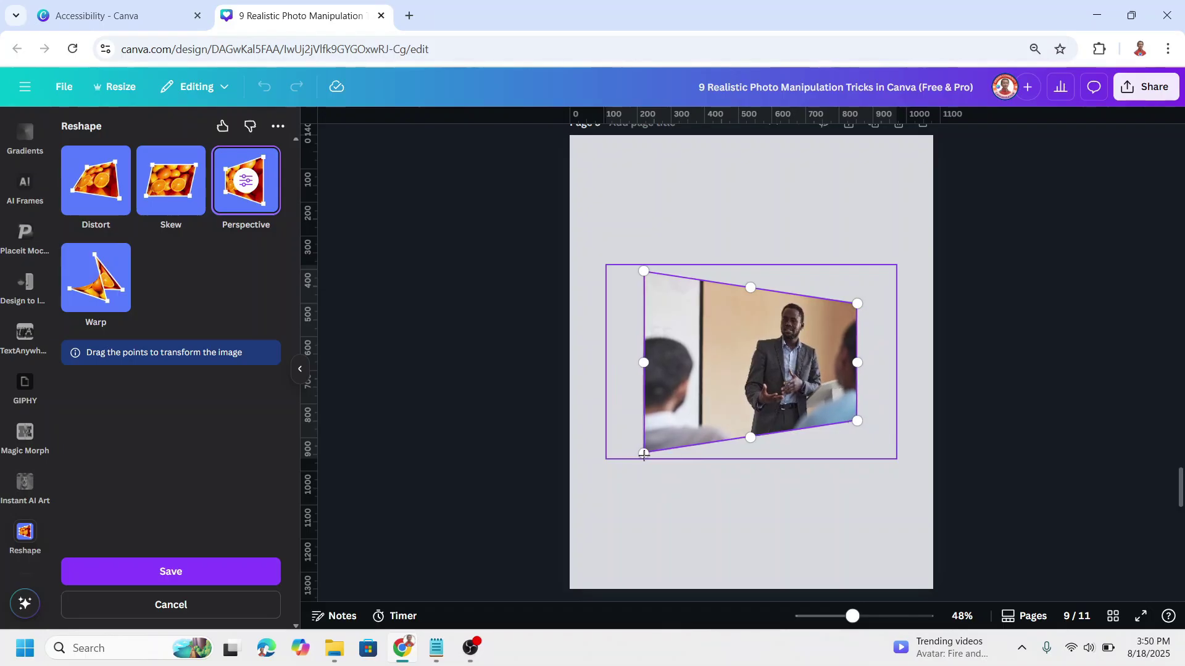
left_click(186, 574)
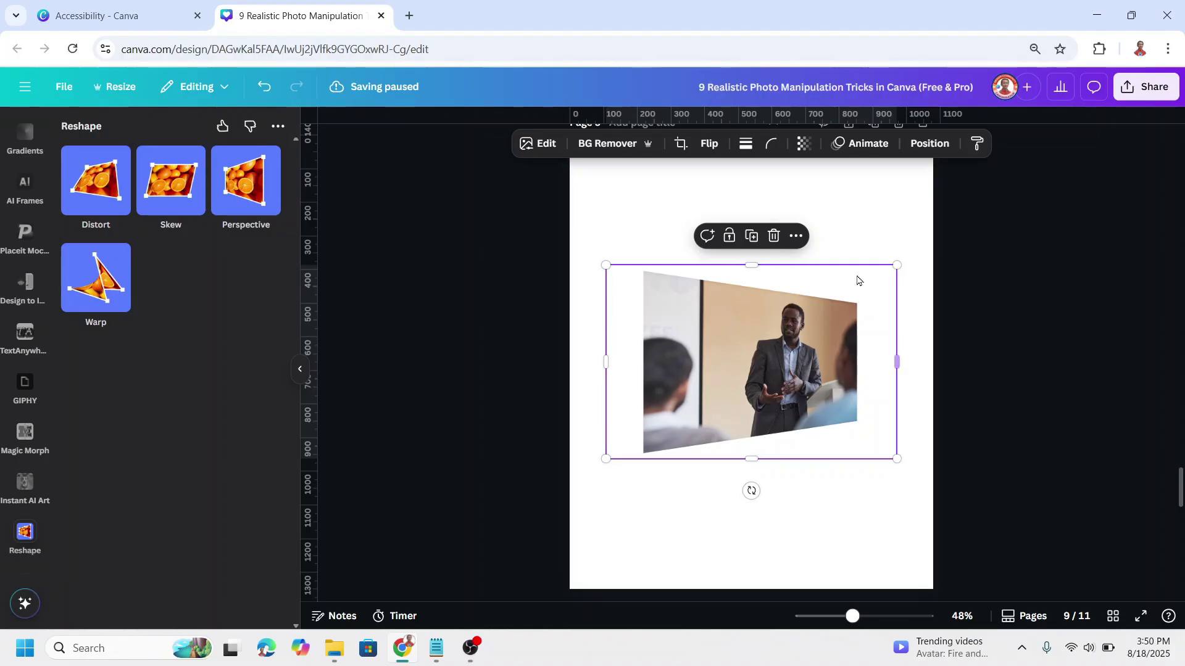
Step: Enlarge and reposition the reshaped photo so its slanted image spans the full width of page 9
left_click_drag(898, 460, 1079, 579)
left_click_drag(860, 435, 748, 354)
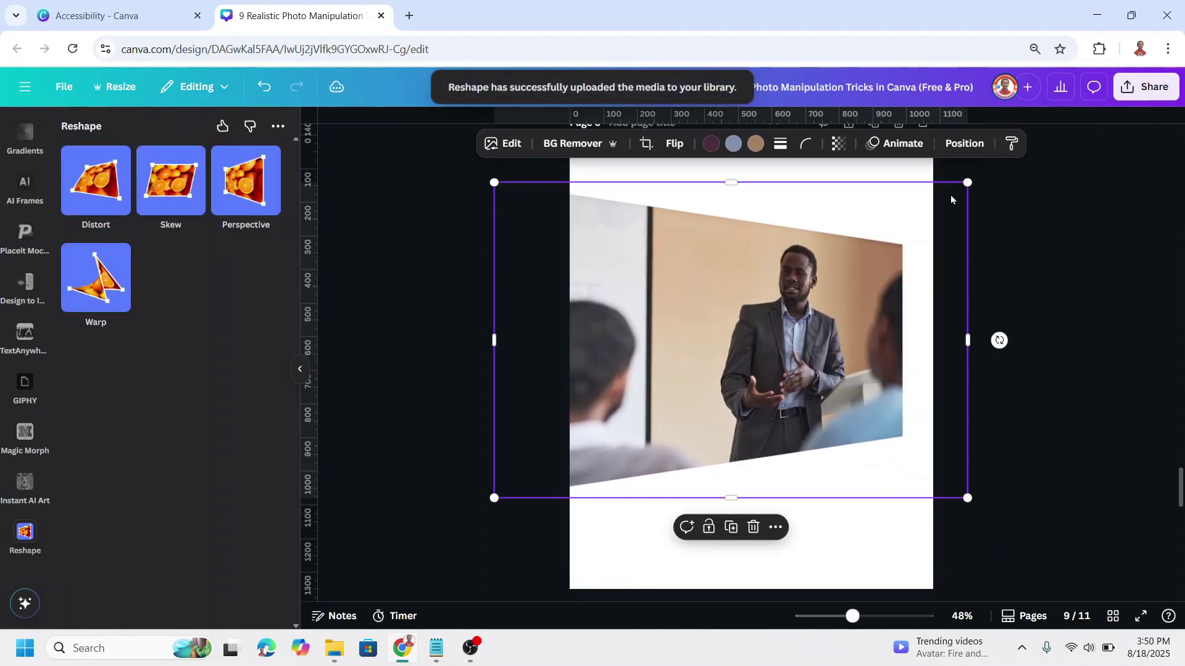
left_click_drag(972, 182, 1039, 138)
left_click_drag(839, 265, 813, 318)
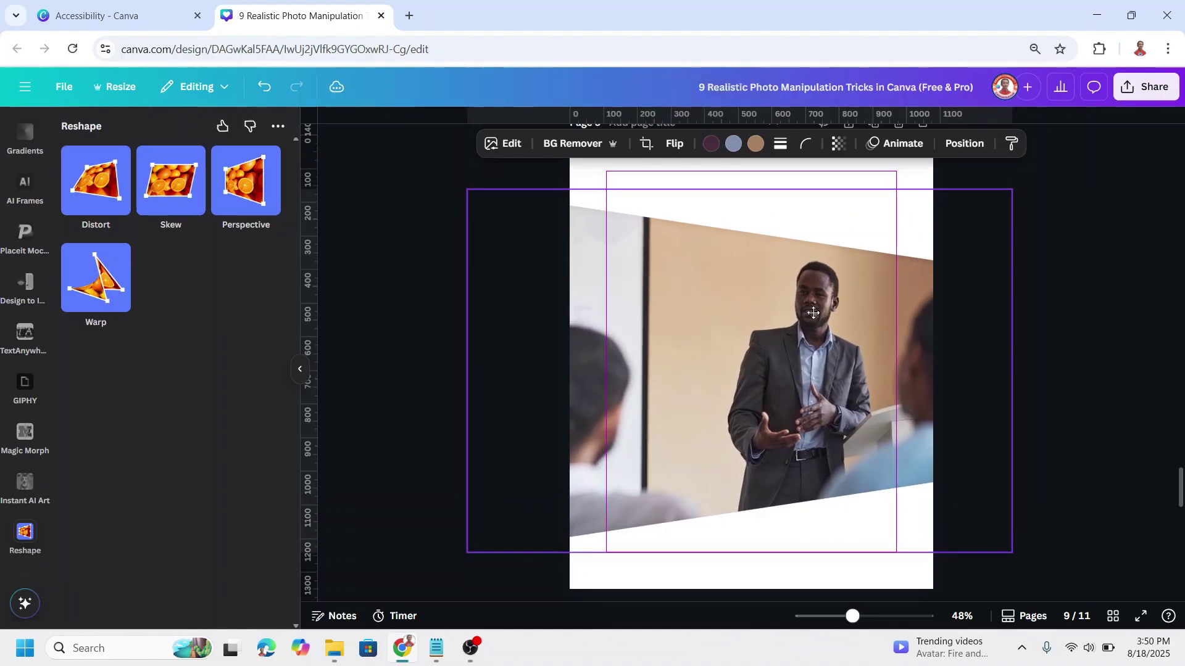
left_click(1075, 333)
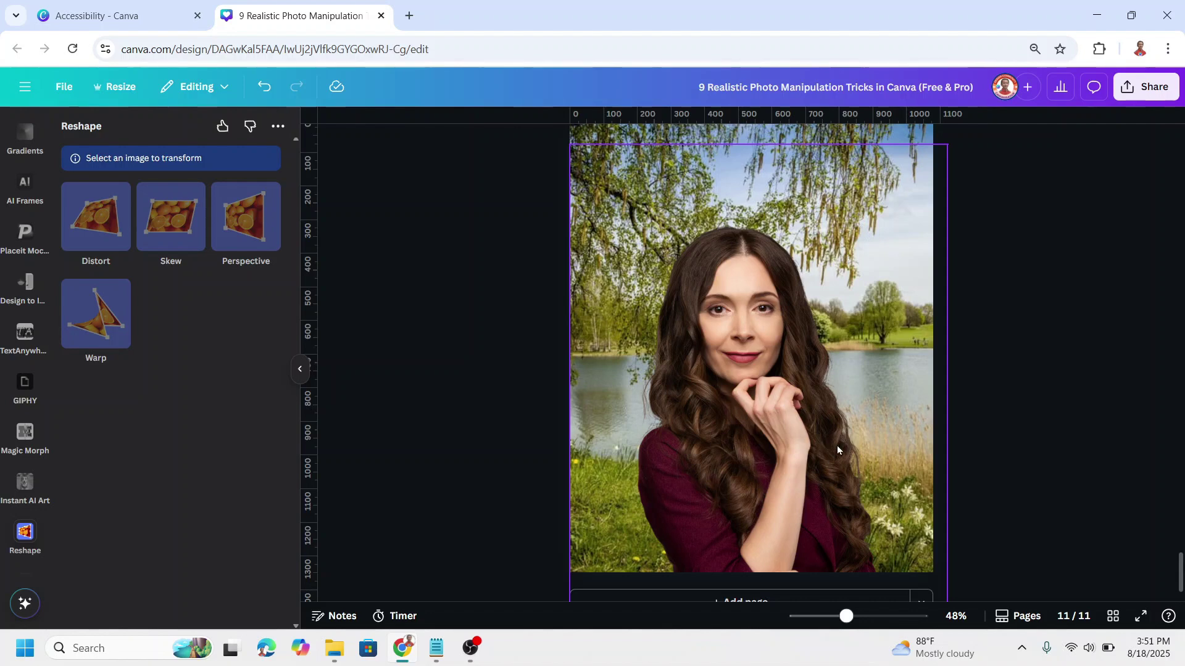
Step: Search the elements for lens flare on page 11 and list all matching graphics
scroll(29, 296, "down", 5)
scroll(29, 296, "up", 10)
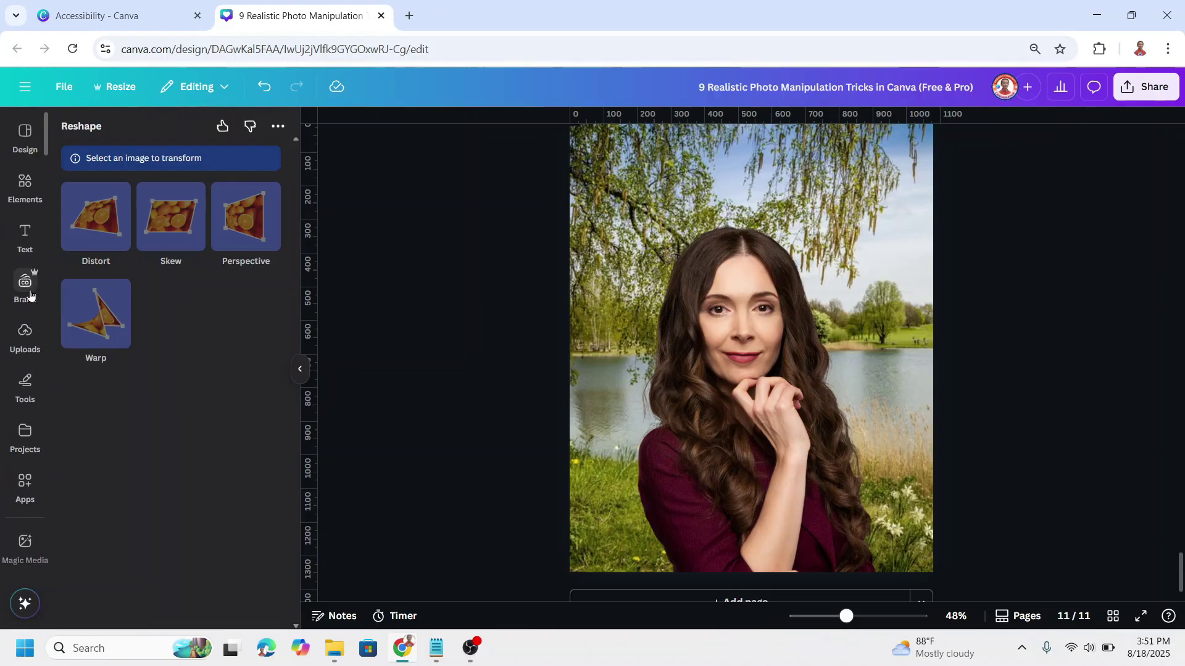
left_click(28, 184)
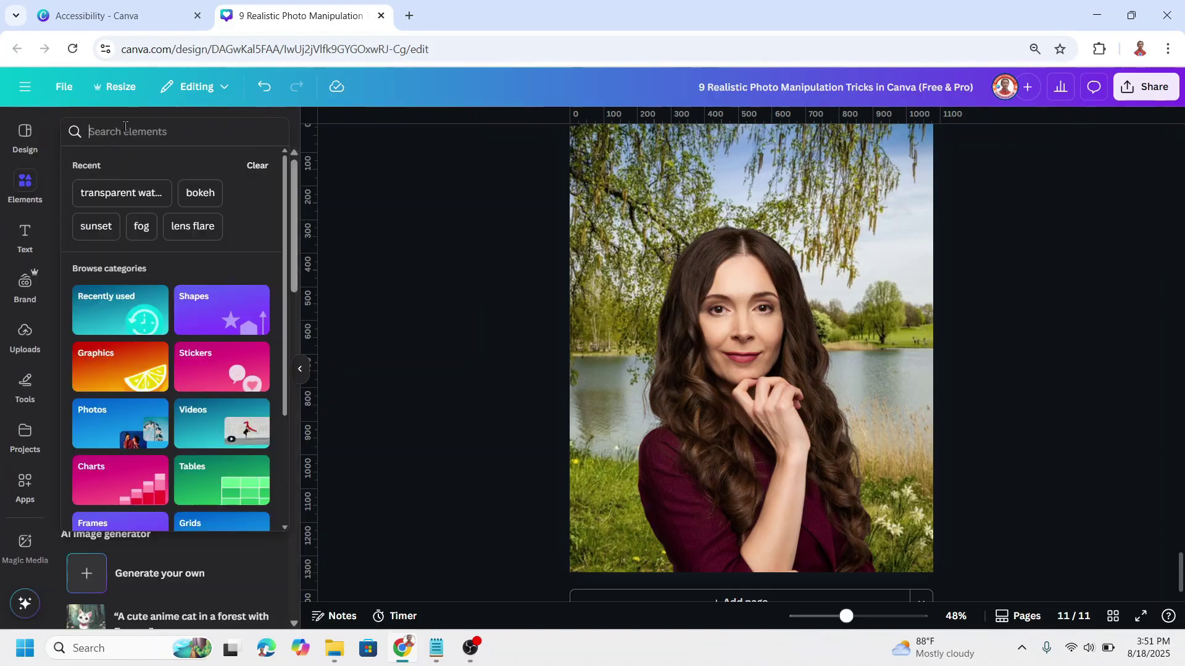
left_click(191, 228)
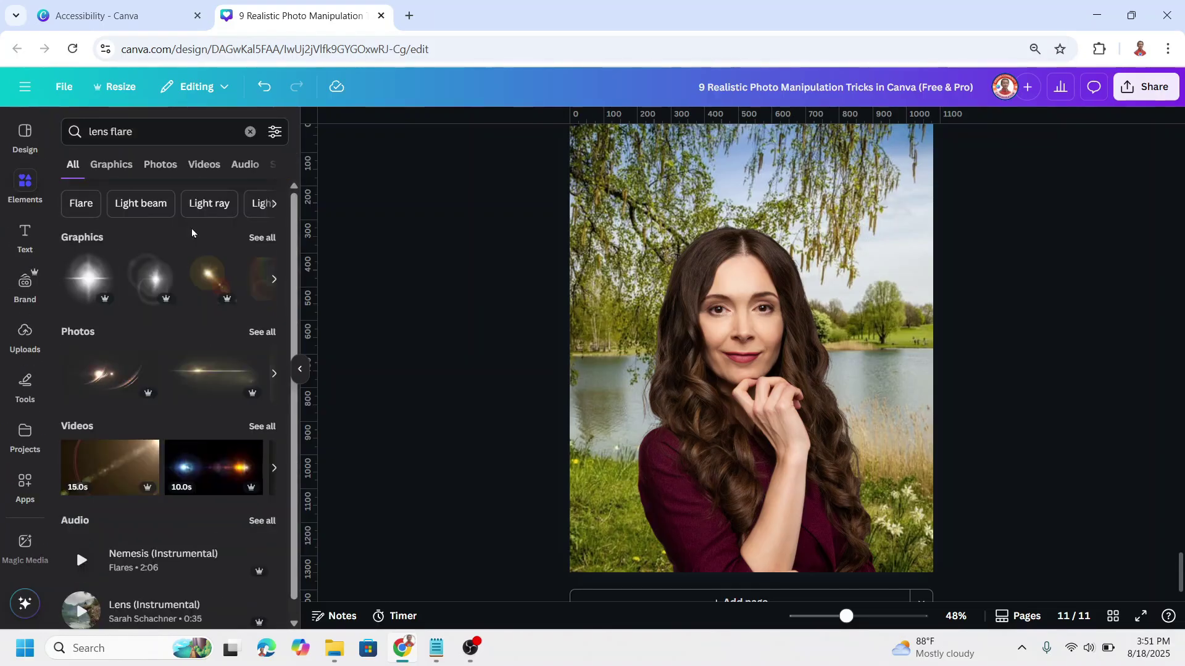
left_click(262, 238)
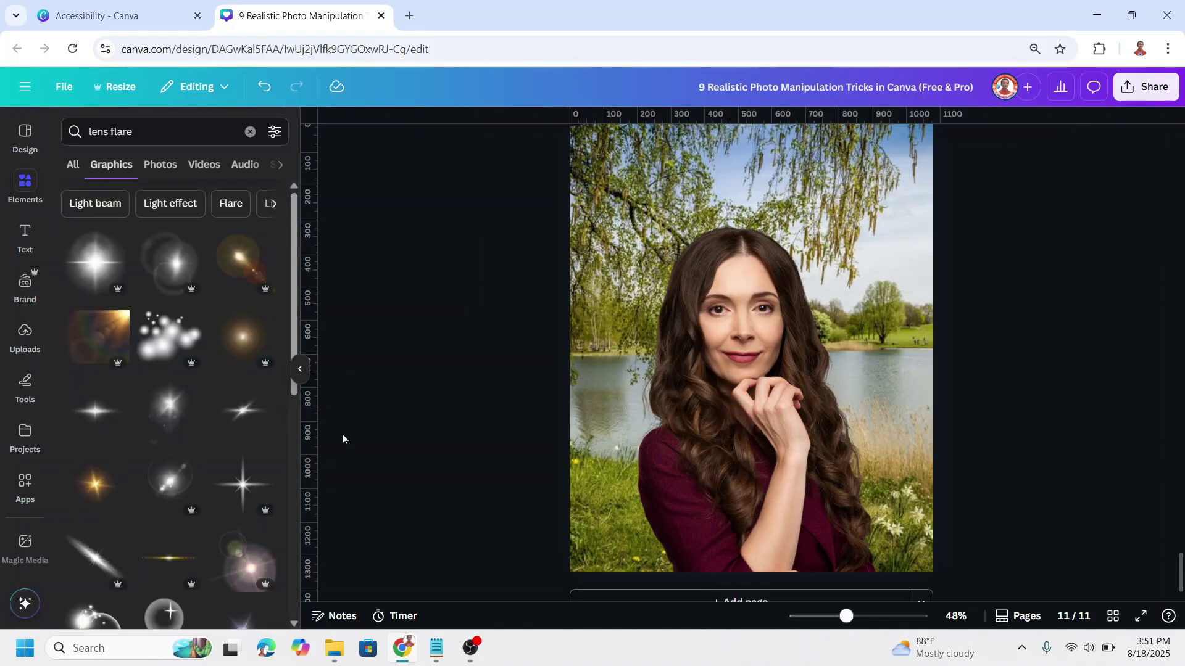
Step: Add the warm orange lens flare graphic, flip it horizontally, and enlarge it into the upper-right sky of page 11
left_click(240, 259)
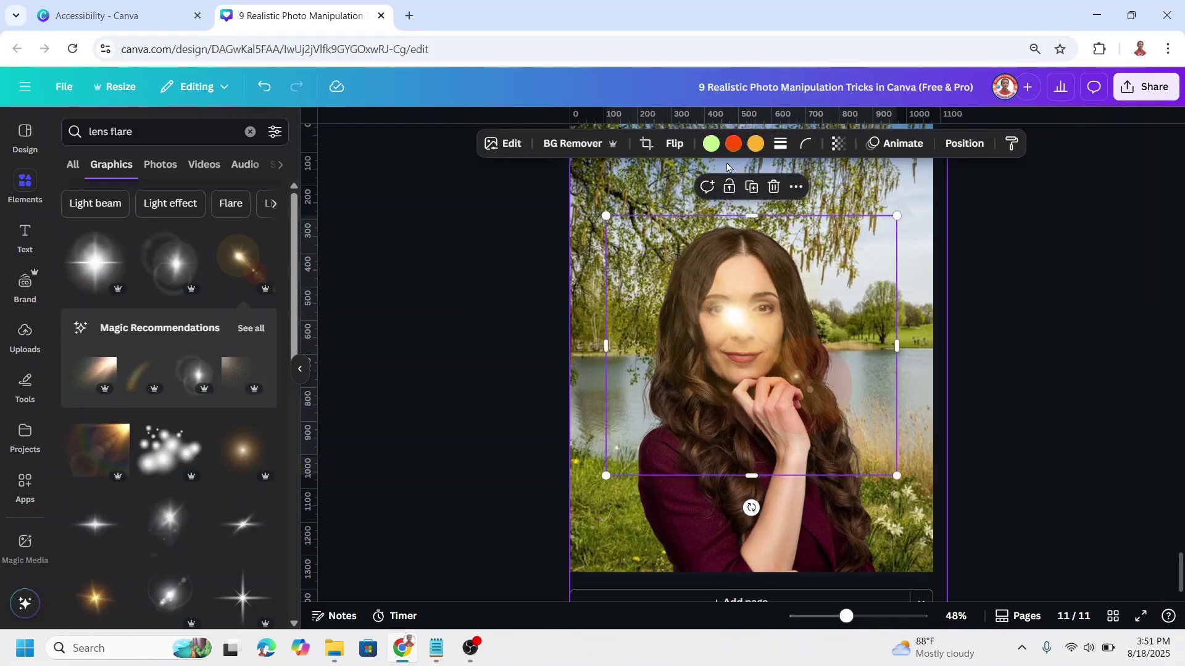
left_click(675, 144)
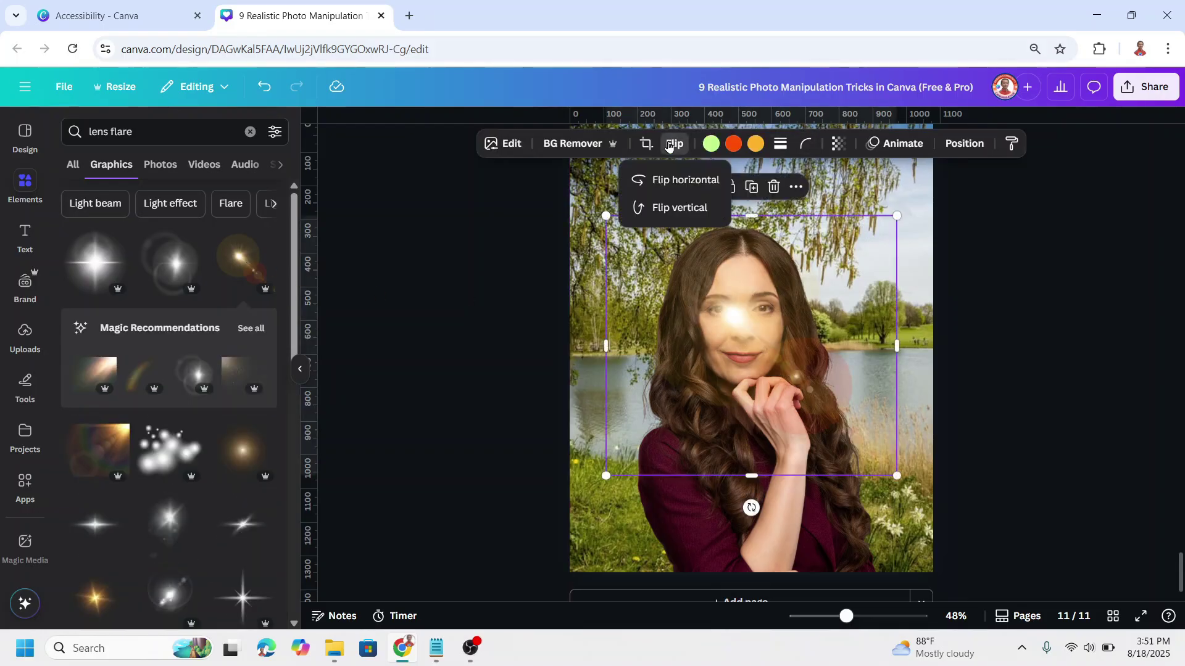
left_click(689, 185)
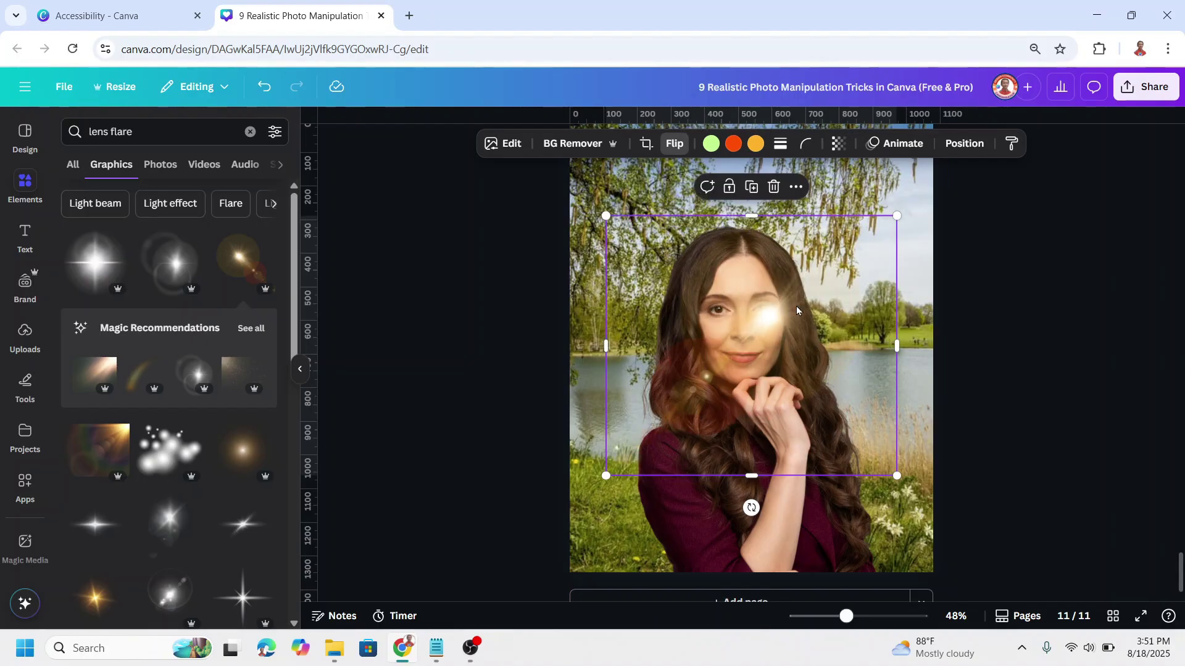
left_click_drag(886, 254, 1132, 120)
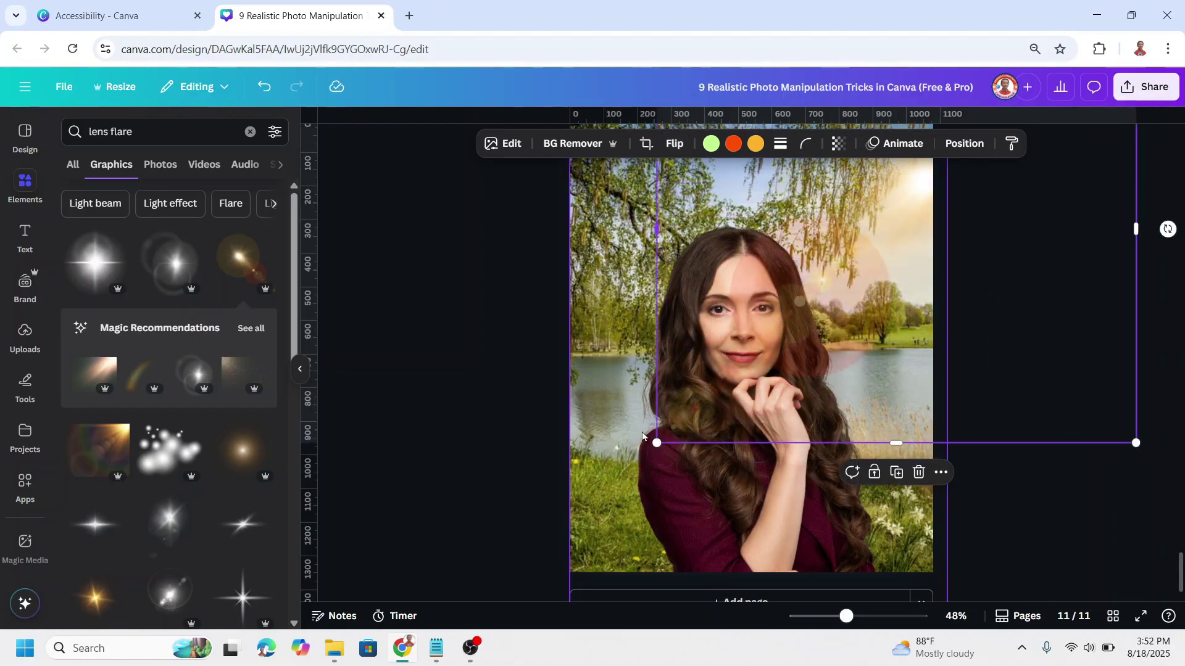
mouse_move(656, 443)
left_mouse_down()
mouse_move(621, 454)
mouse_move(510, 553)
mouse_move(577, 529)
mouse_move(661, 439)
left_mouse_up()
left_click(1094, 511)
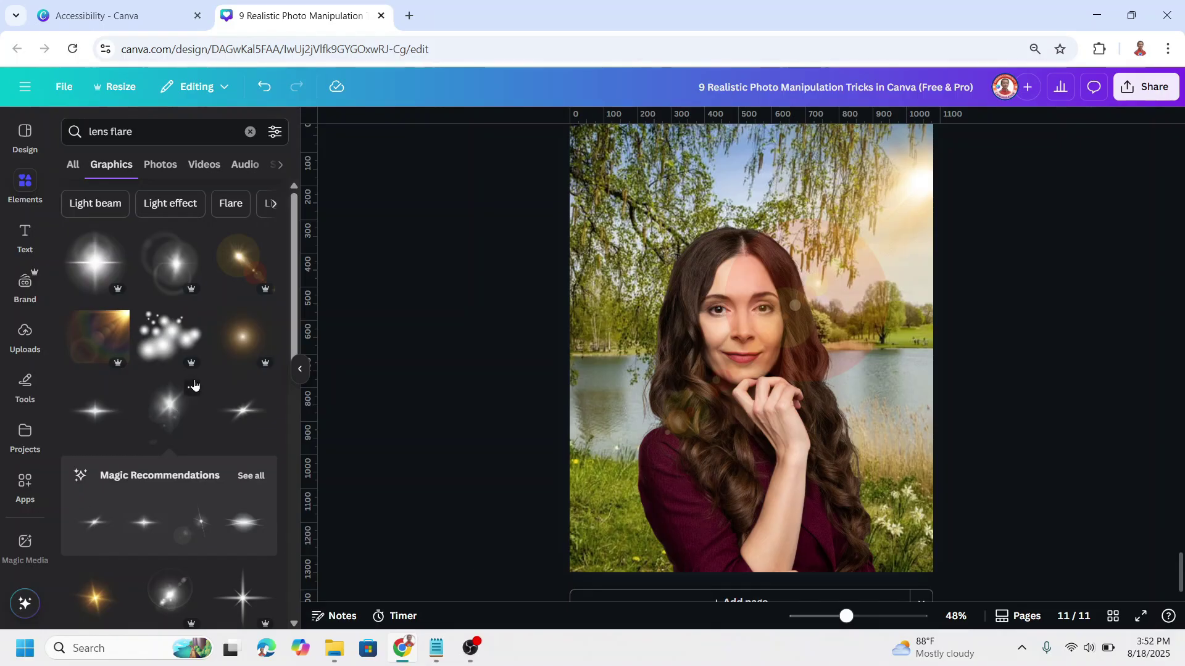
Step: Add a white starburst lens flare beside the woman's head and set its transparency to 85
left_click(172, 405)
left_click_drag(693, 366, 809, 315)
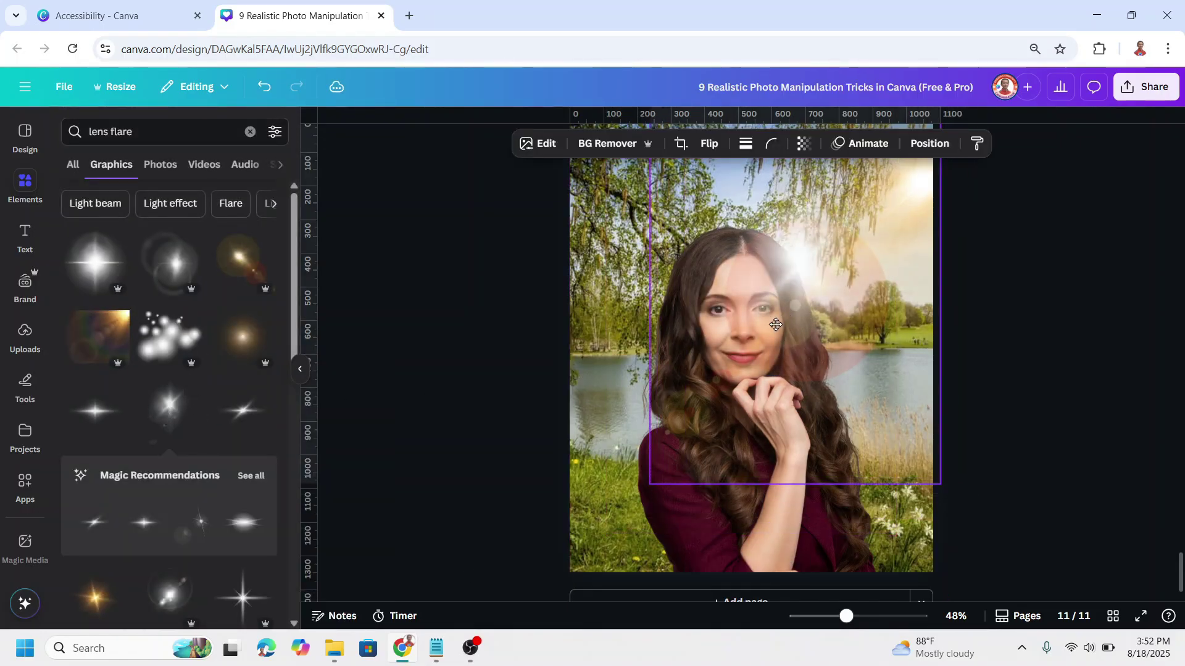
left_click(803, 143)
mouse_move(835, 201)
left_mouse_down()
mouse_move(801, 204)
mouse_move(820, 202)
left_mouse_up()
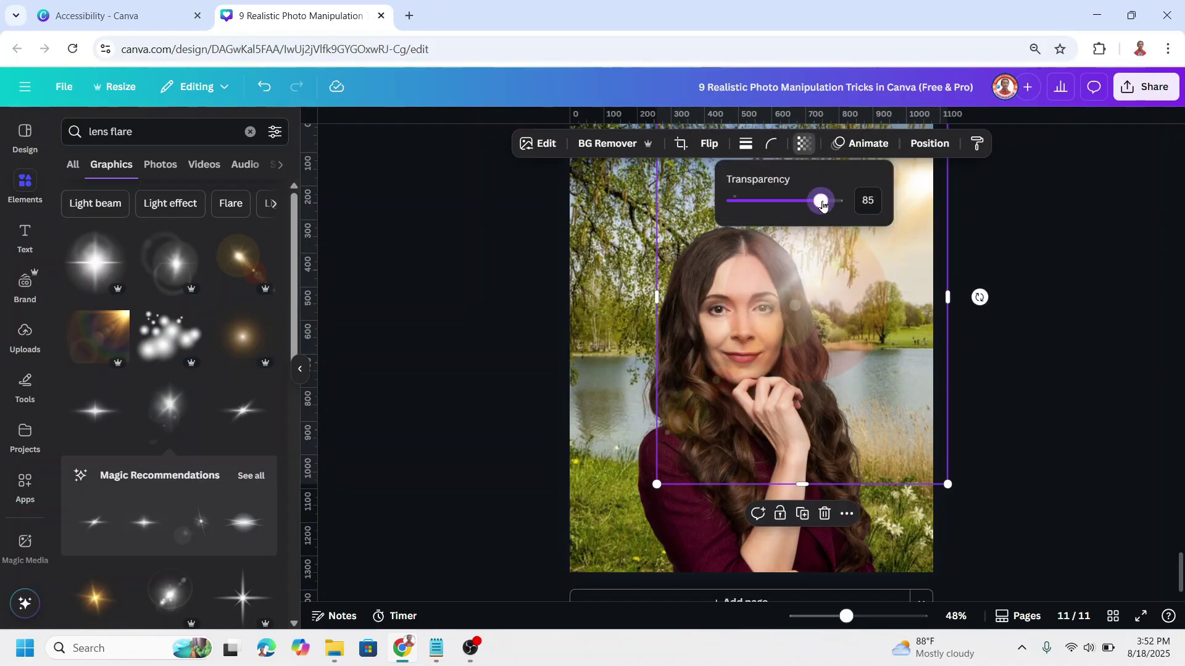
Step: Move the white flare onto the edge of the woman's hair and rotate it to align with the sunlight direction
left_click_drag(825, 286, 799, 261)
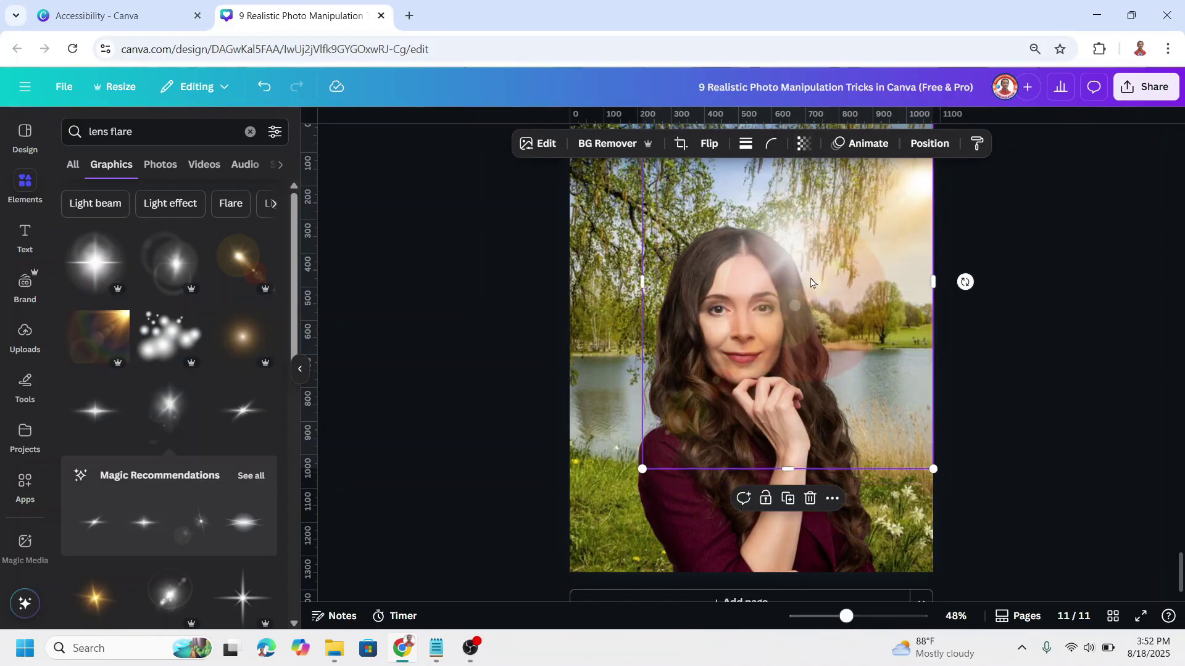
left_click_drag(965, 282, 870, 170)
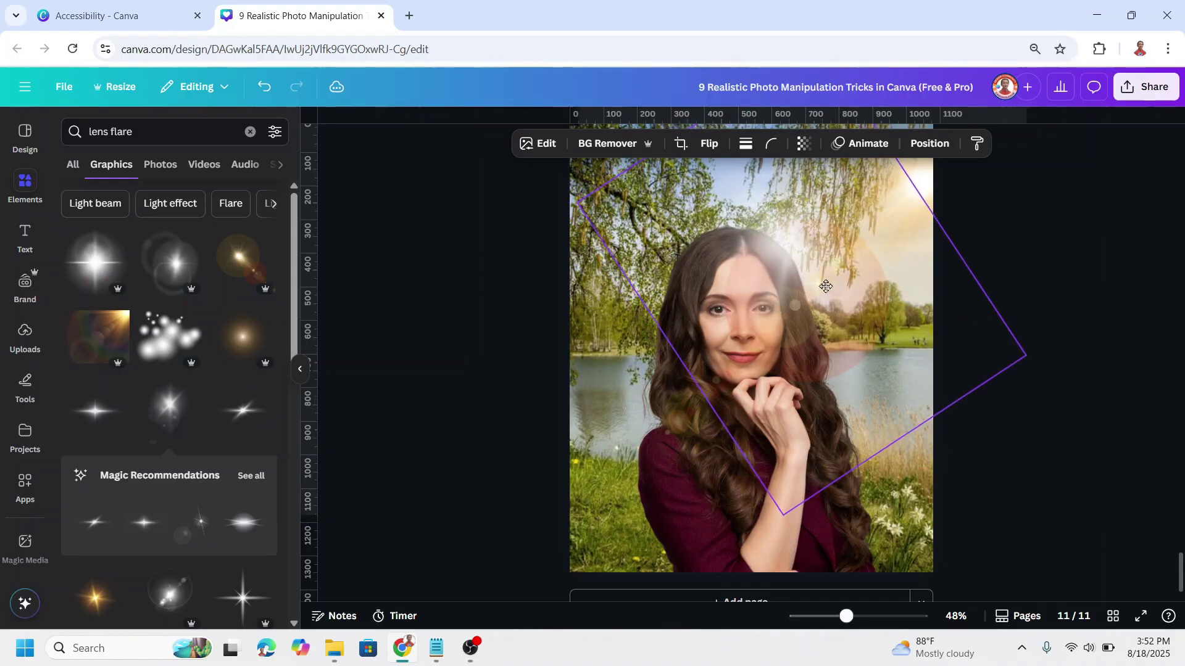
left_click(1107, 360)
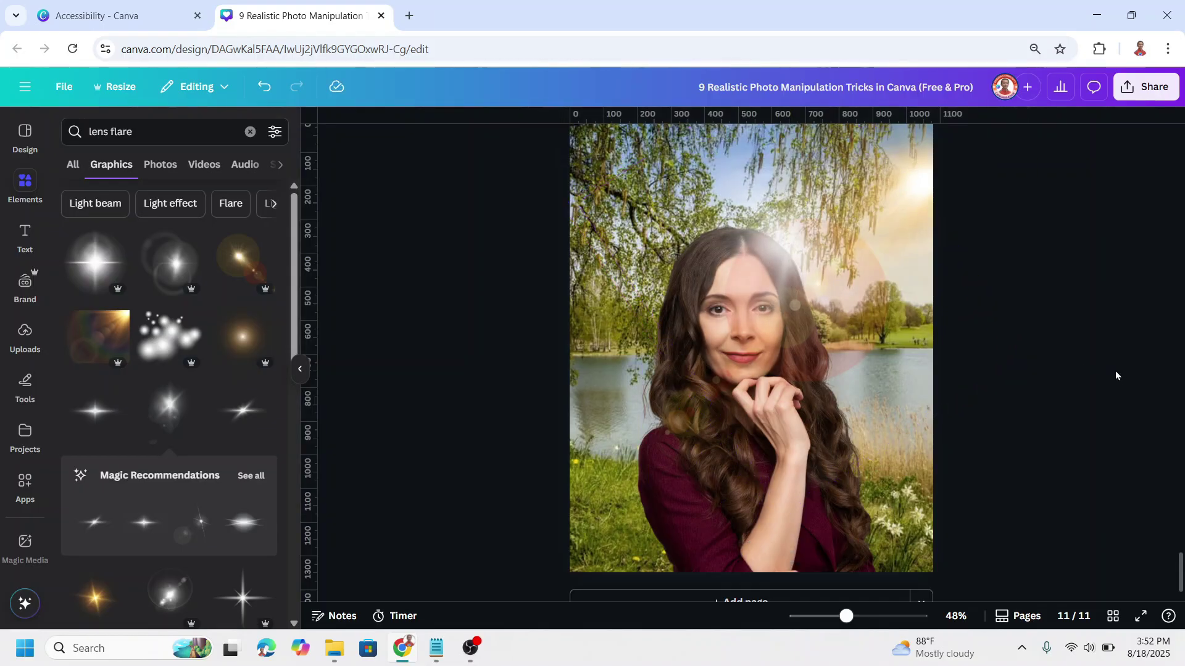